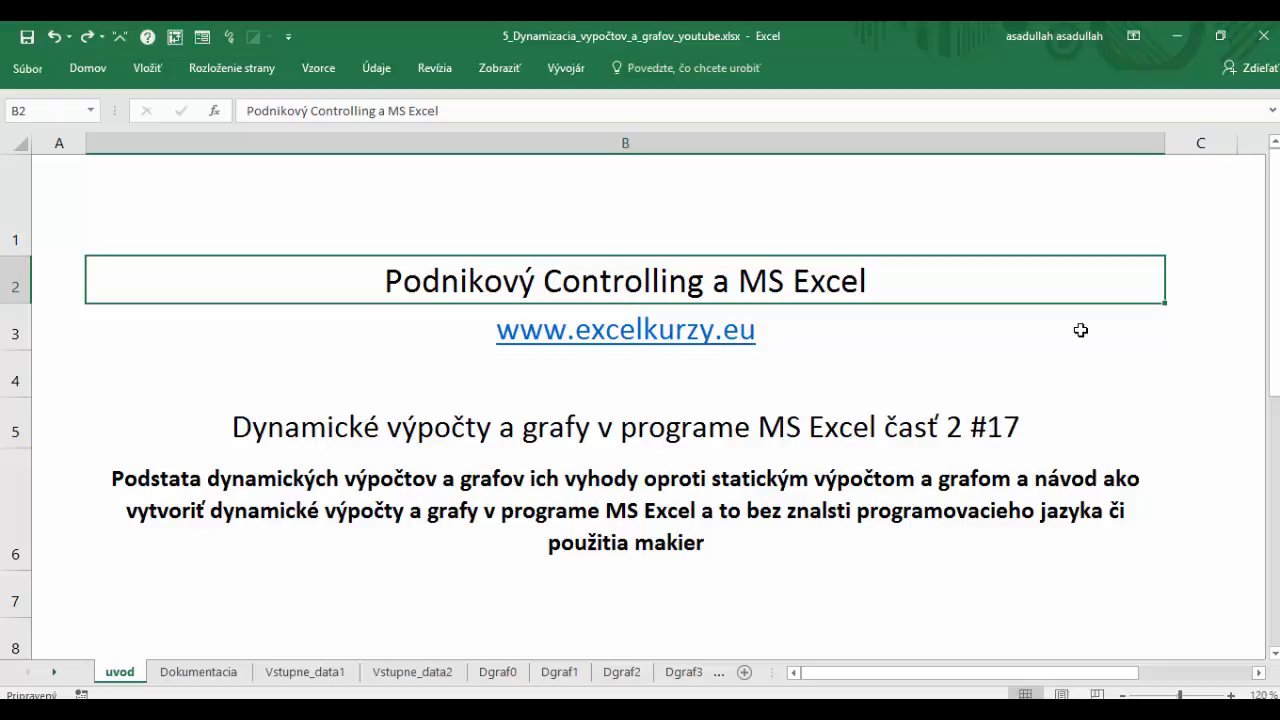
Step: Open the Dgraf1 sheet and review the date and rate data in B8:C18
click(1081, 330)
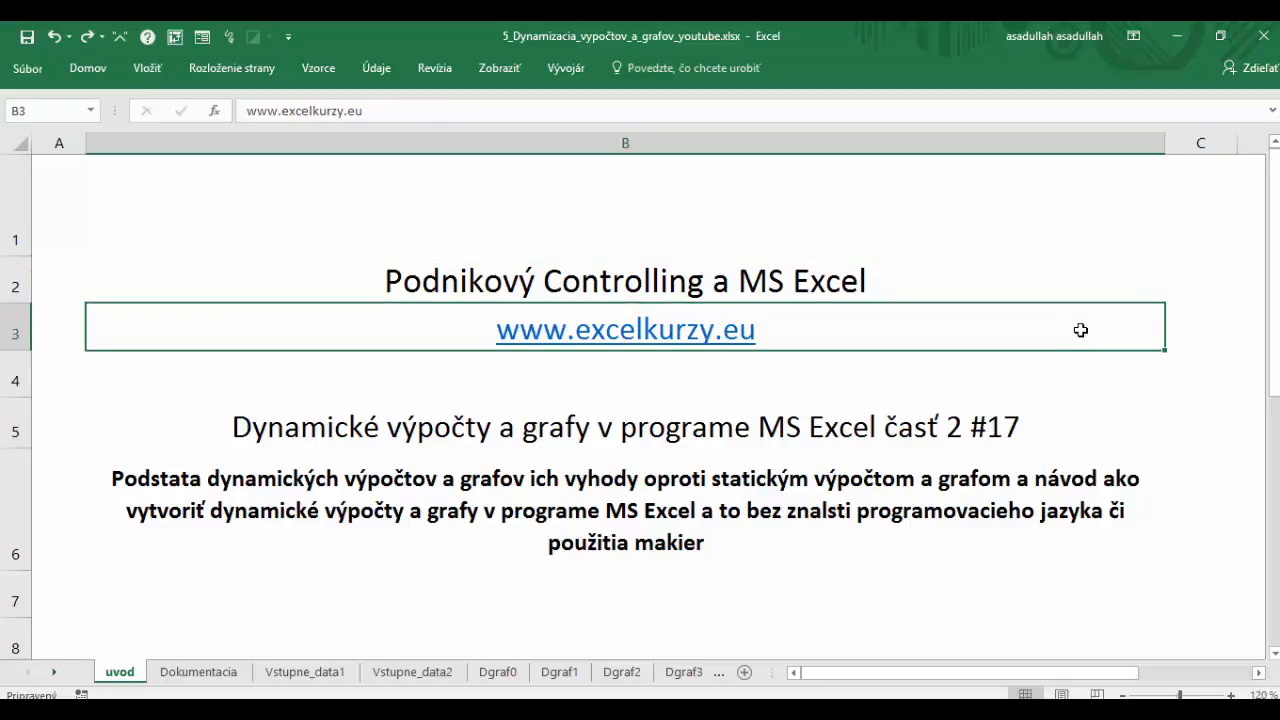
key(Down)
key(Down)
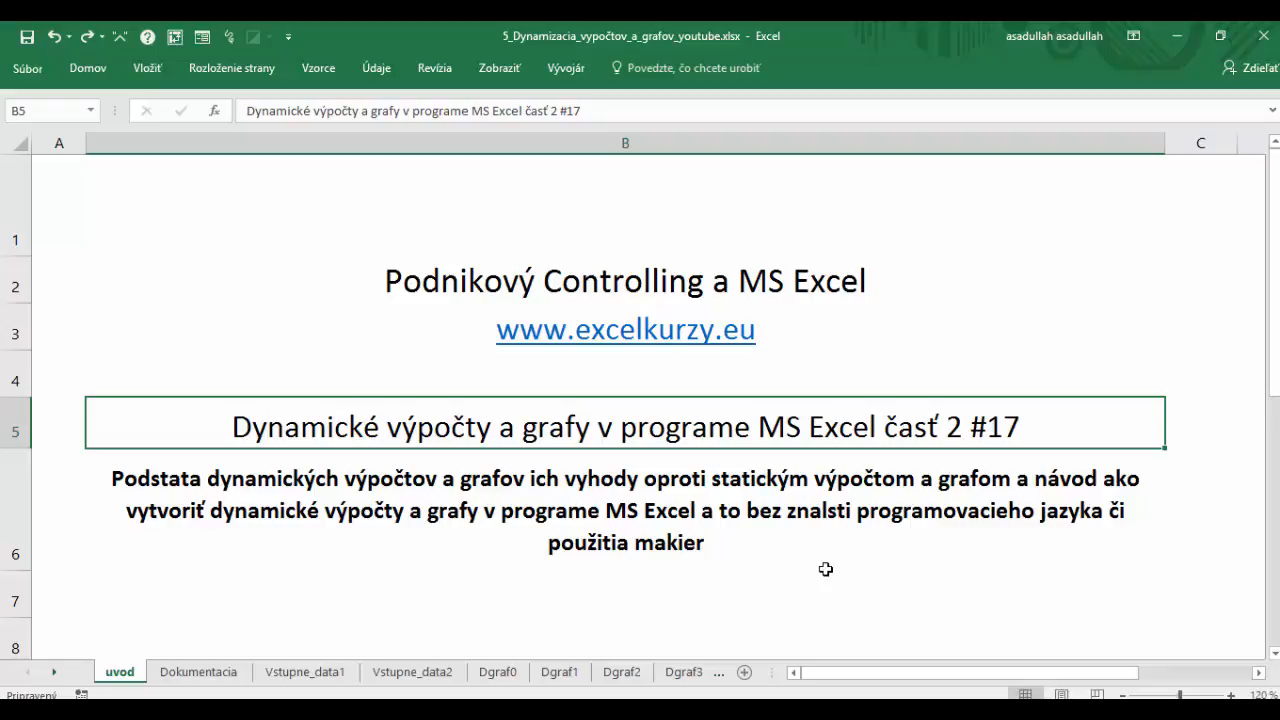
click(560, 673)
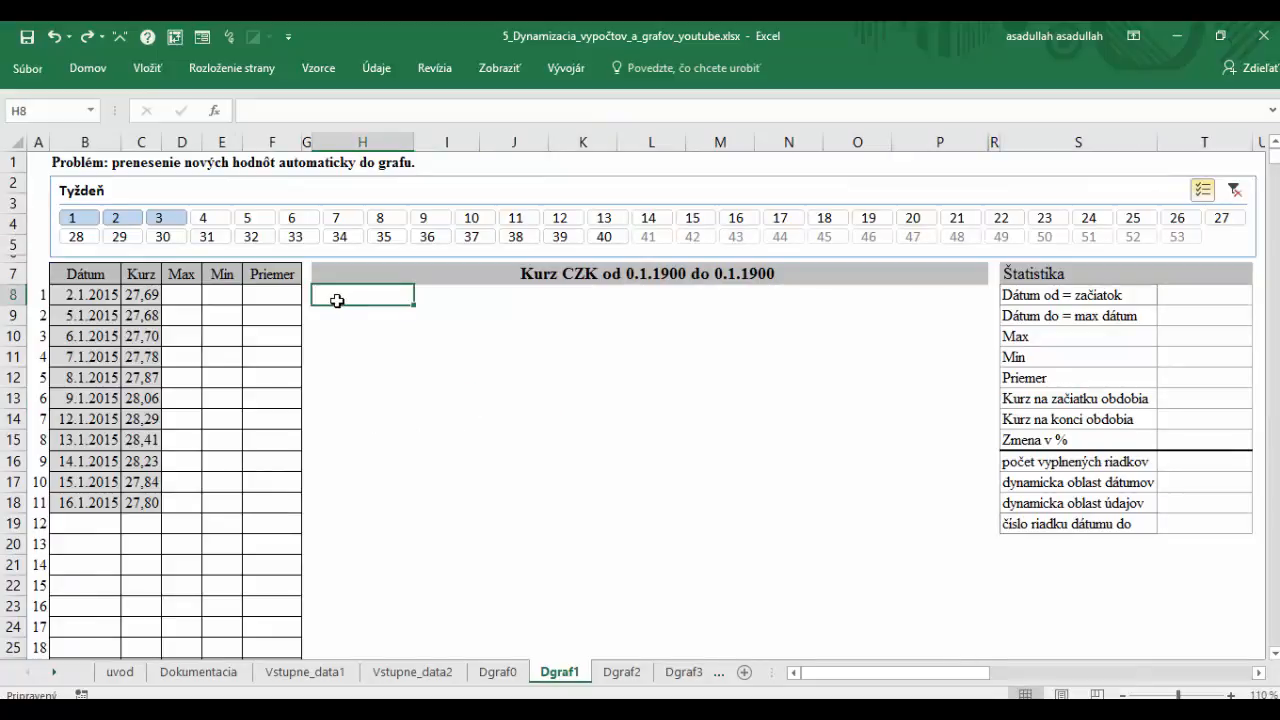
click(100, 296)
drag(146, 294, 143, 500)
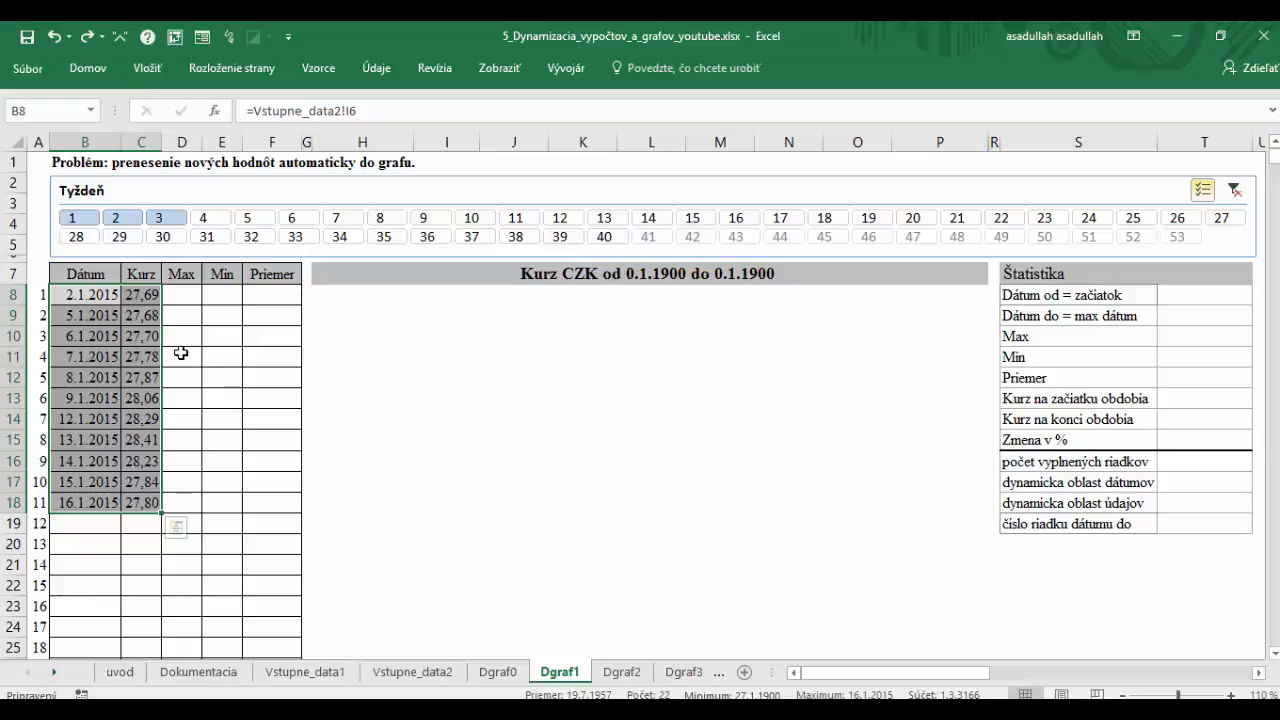
click(86, 300)
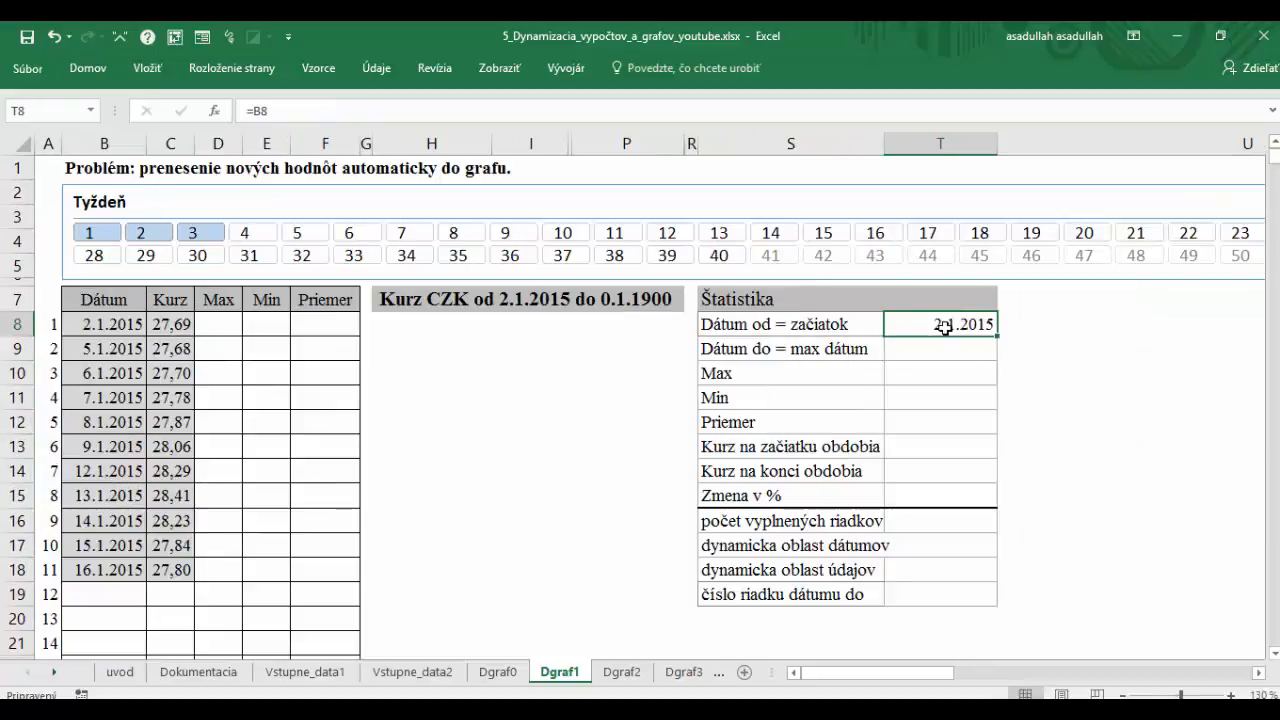
Step: Fill the start date in T8 with the formula =B8 and widen column S to fit its labels
text(=)
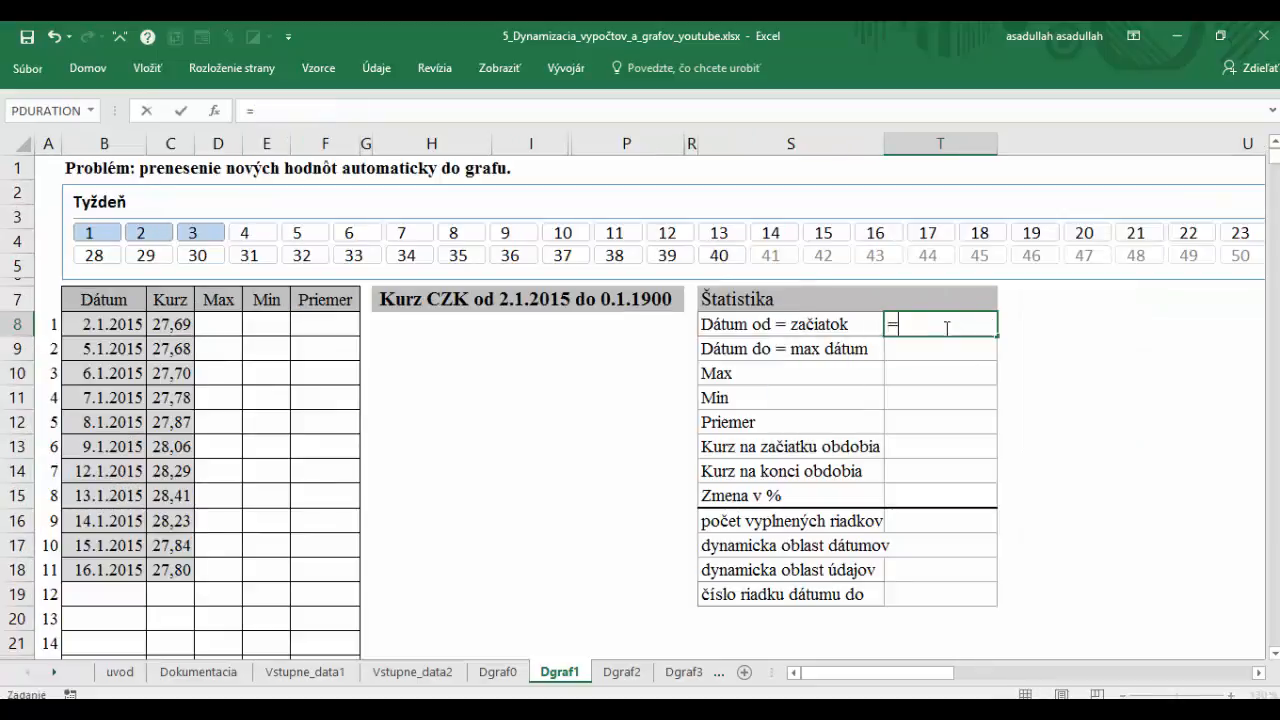
click(117, 320)
key(Return)
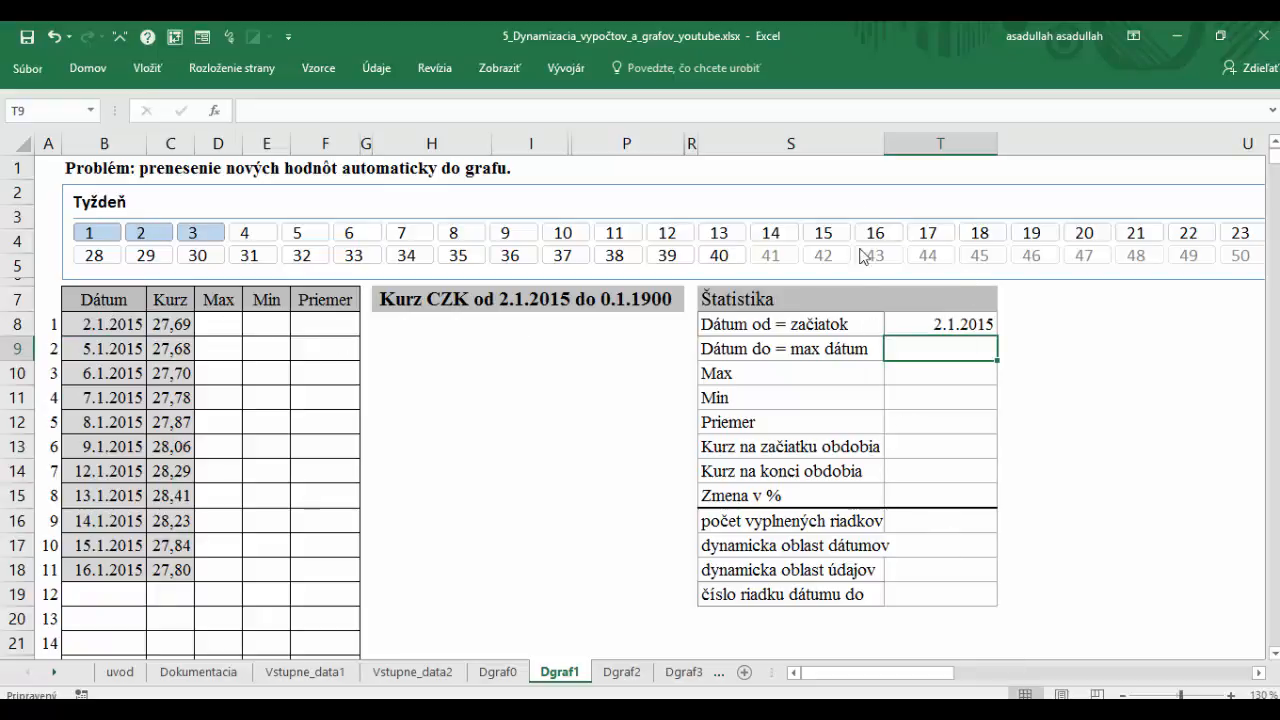
drag(881, 140, 898, 140)
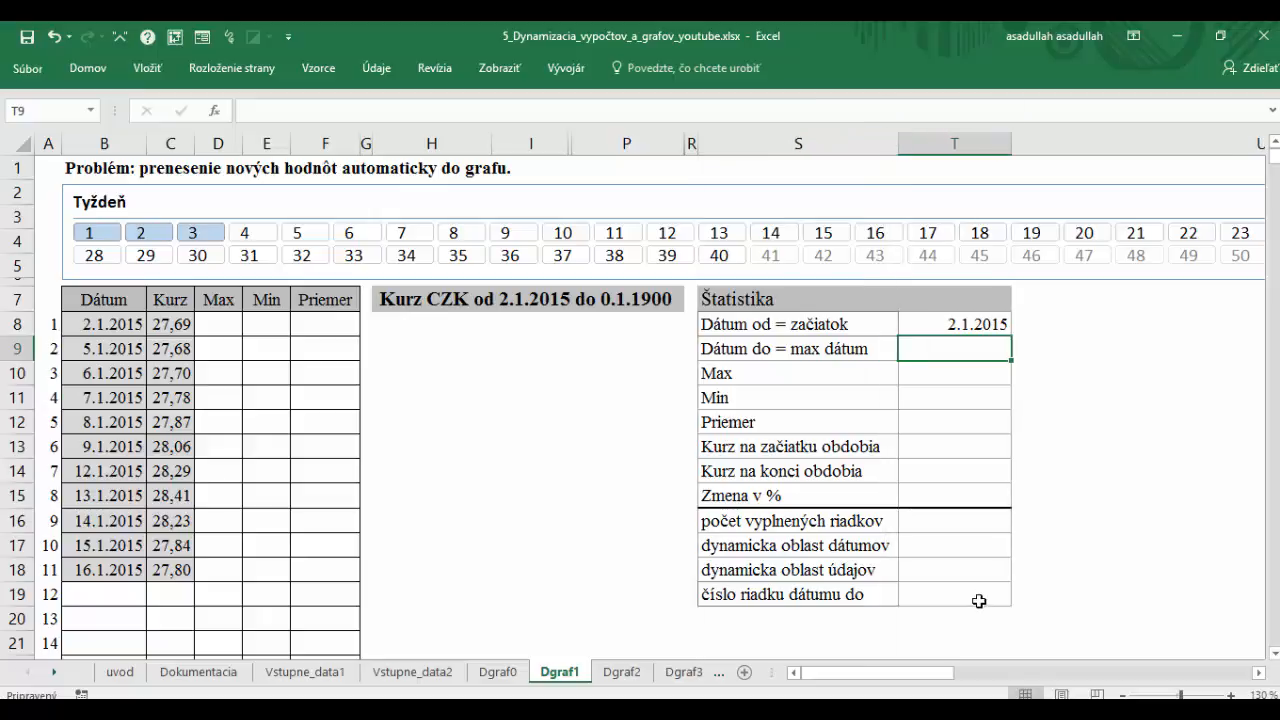
Step: Begin a COUNTIF formula in T16 for the number of filled rows, with the range B8:B1000
key(Down)
key(Down)
key(Down)
key(Down)
key(Down)
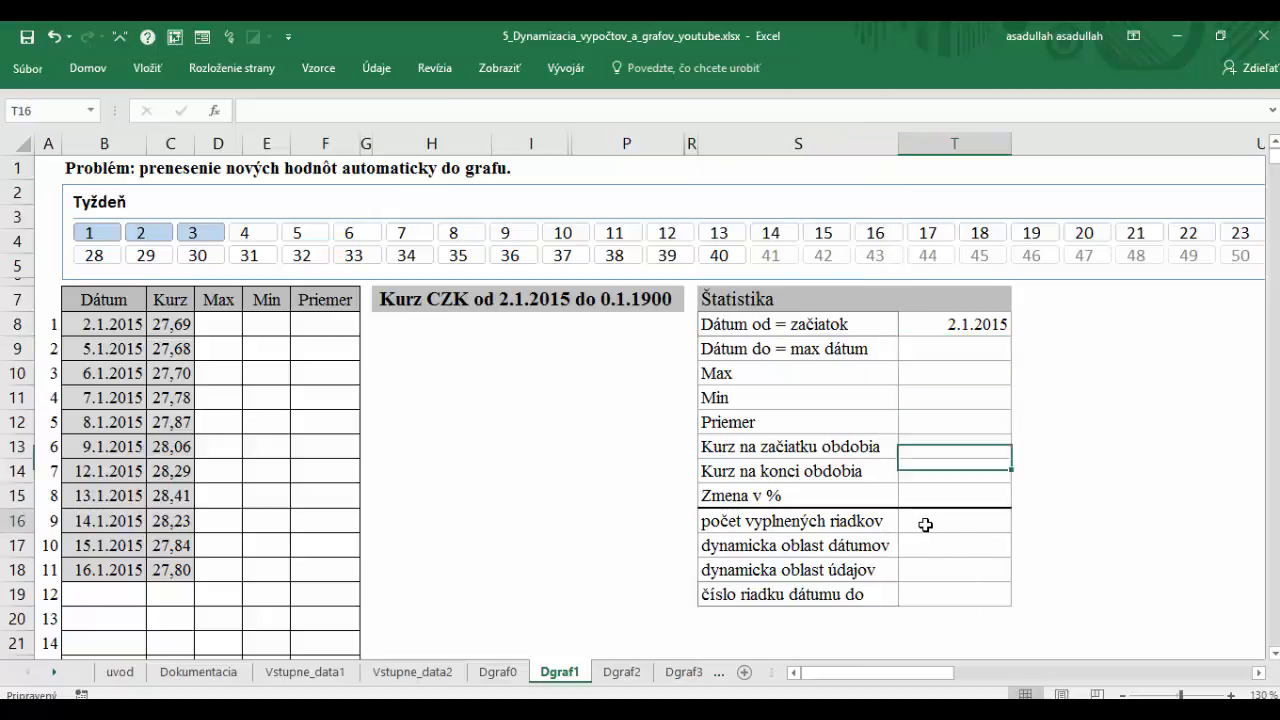
click(926, 522)
text(=countif()
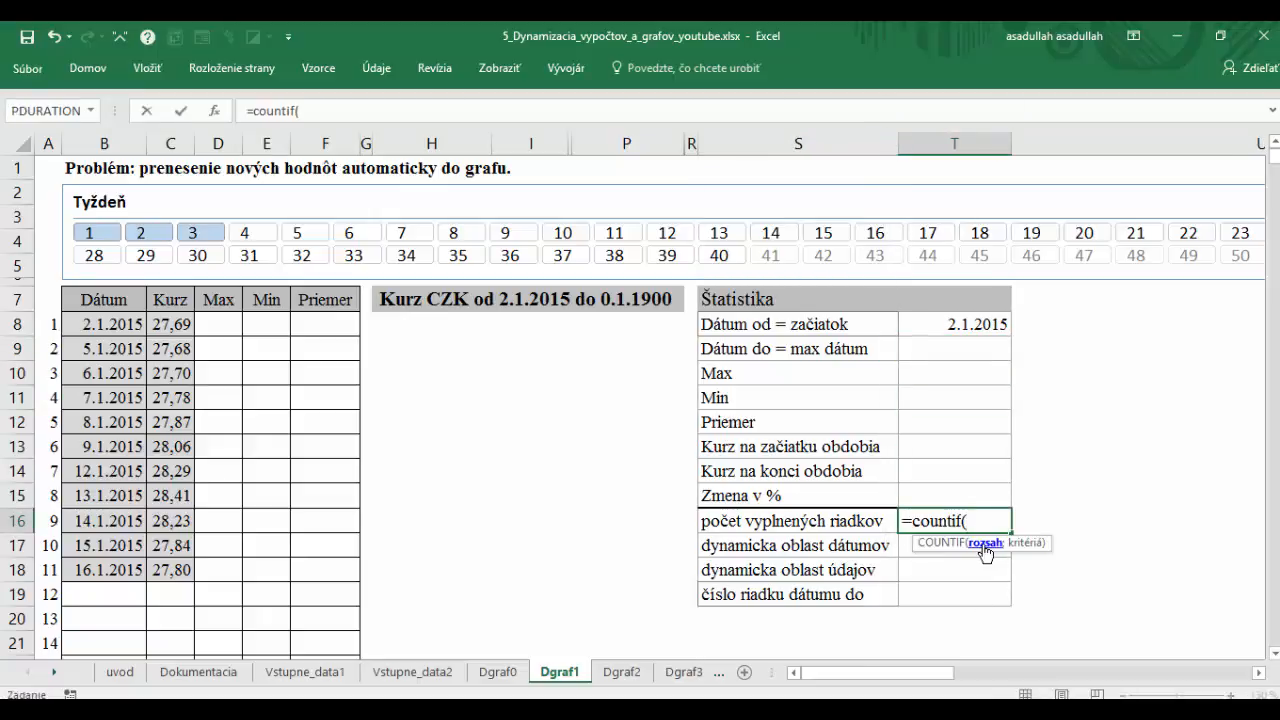
click(118, 322)
drag(118, 322, 113, 377)
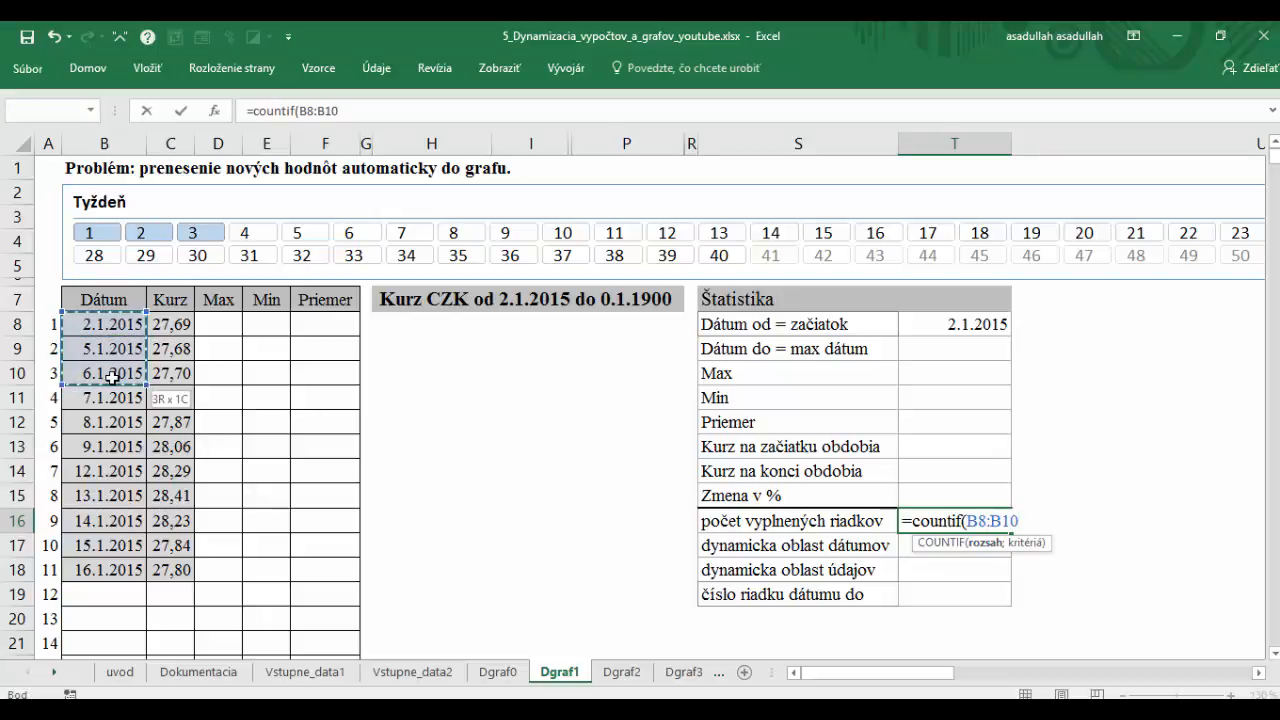
click(362, 104)
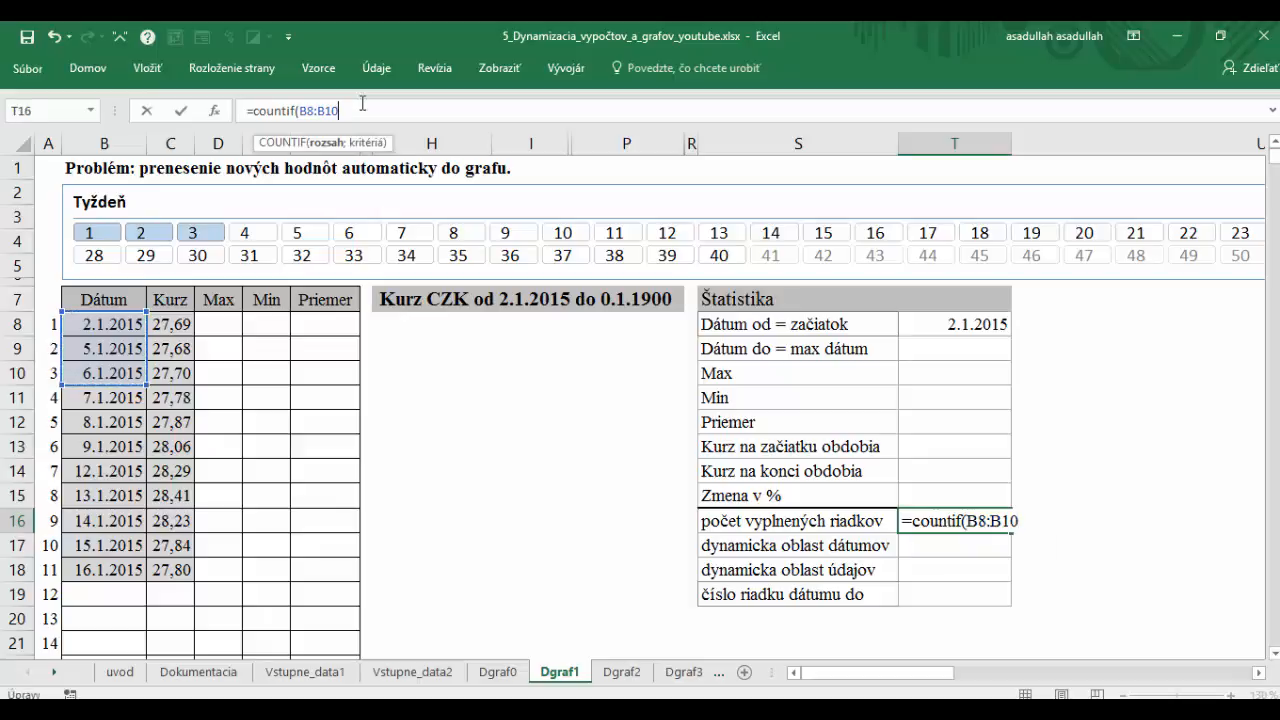
text(00)
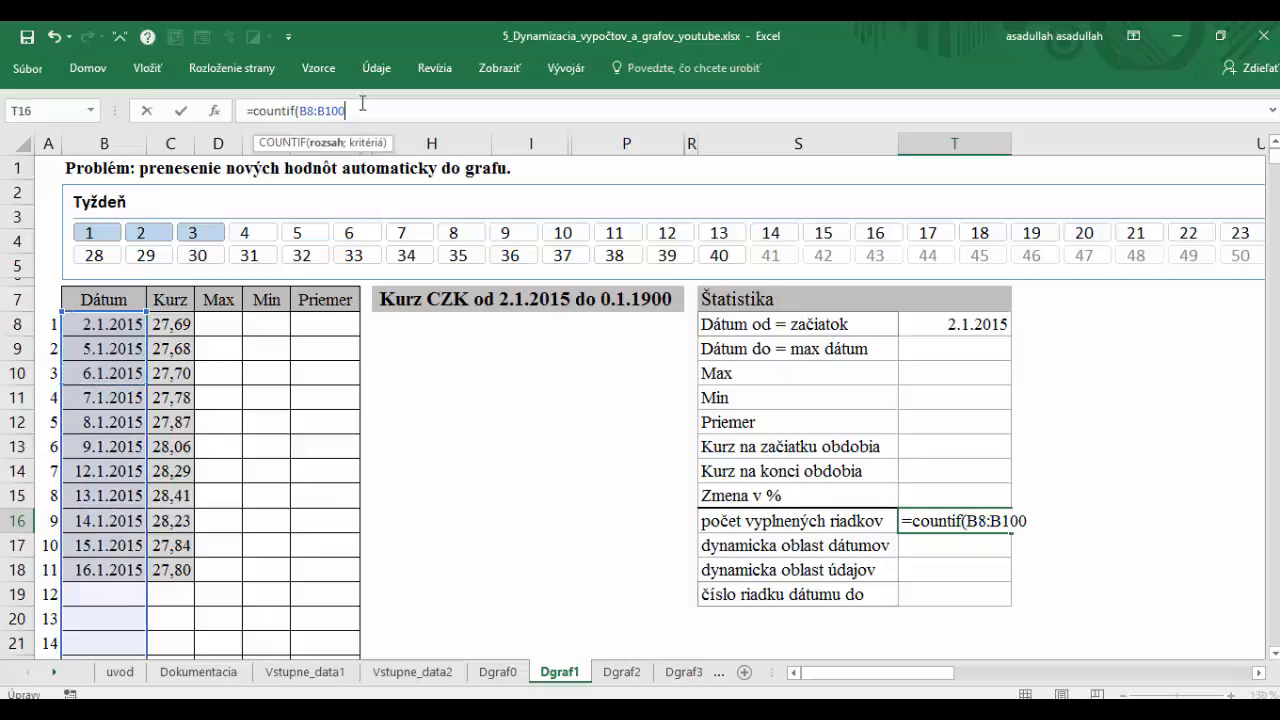
text(;)
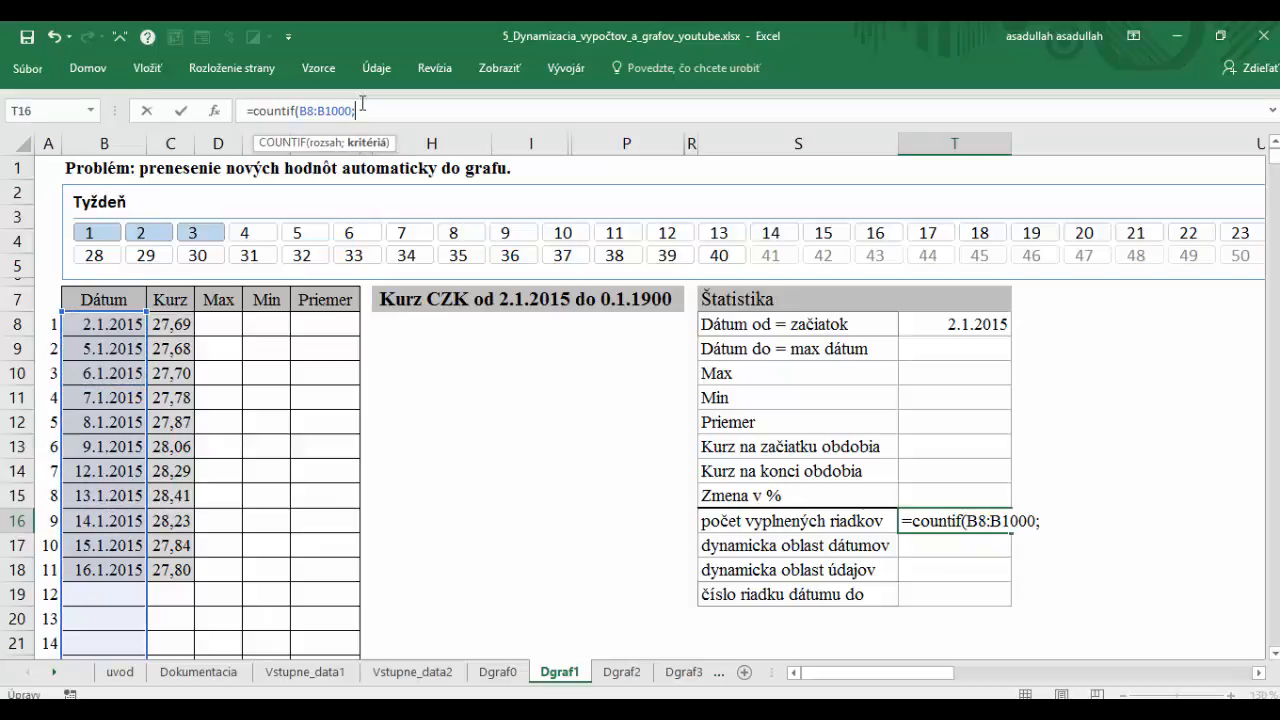
Step: Complete the COUNTIF formula in T16 with the criterion >0 through the function arguments
click(215, 114)
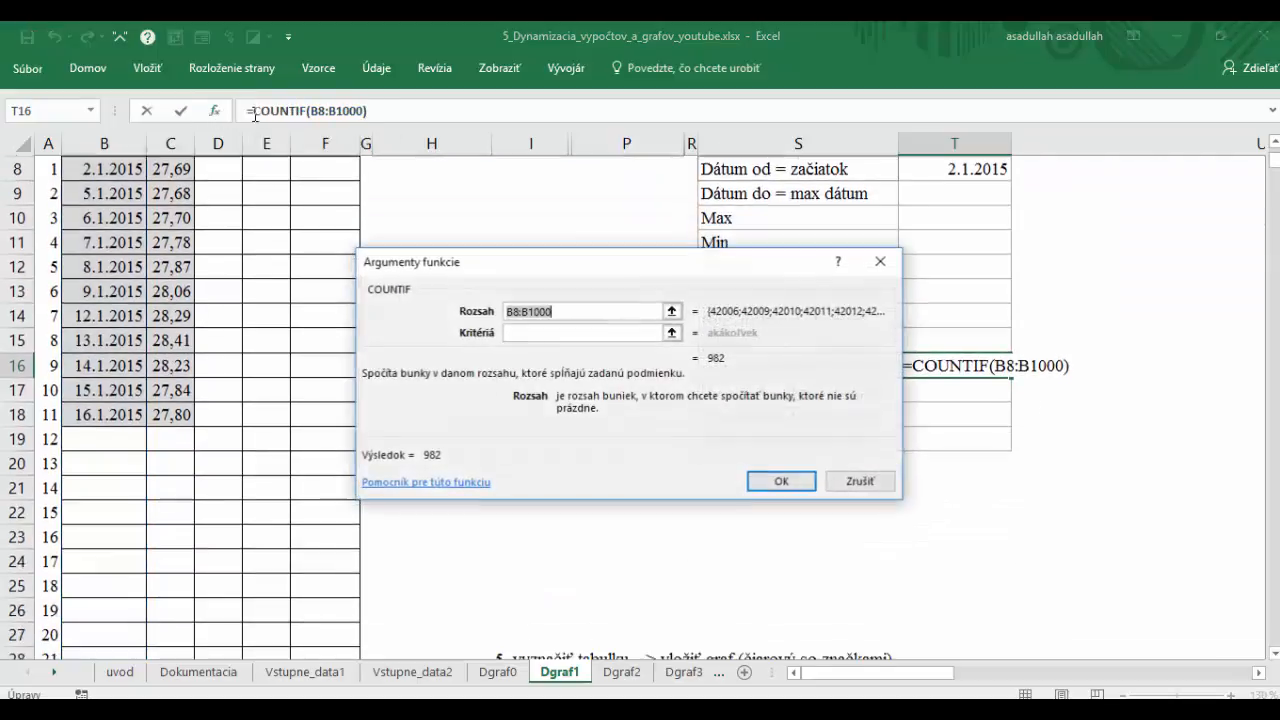
click(520, 332)
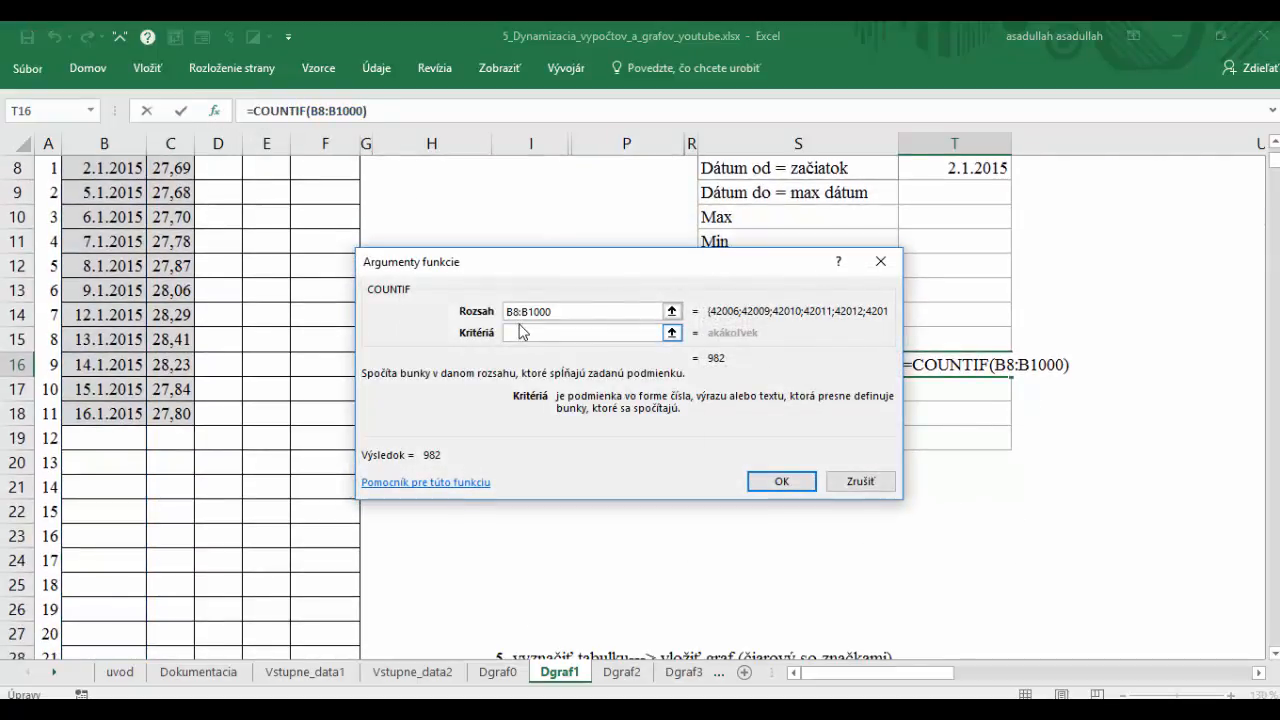
text(>0)
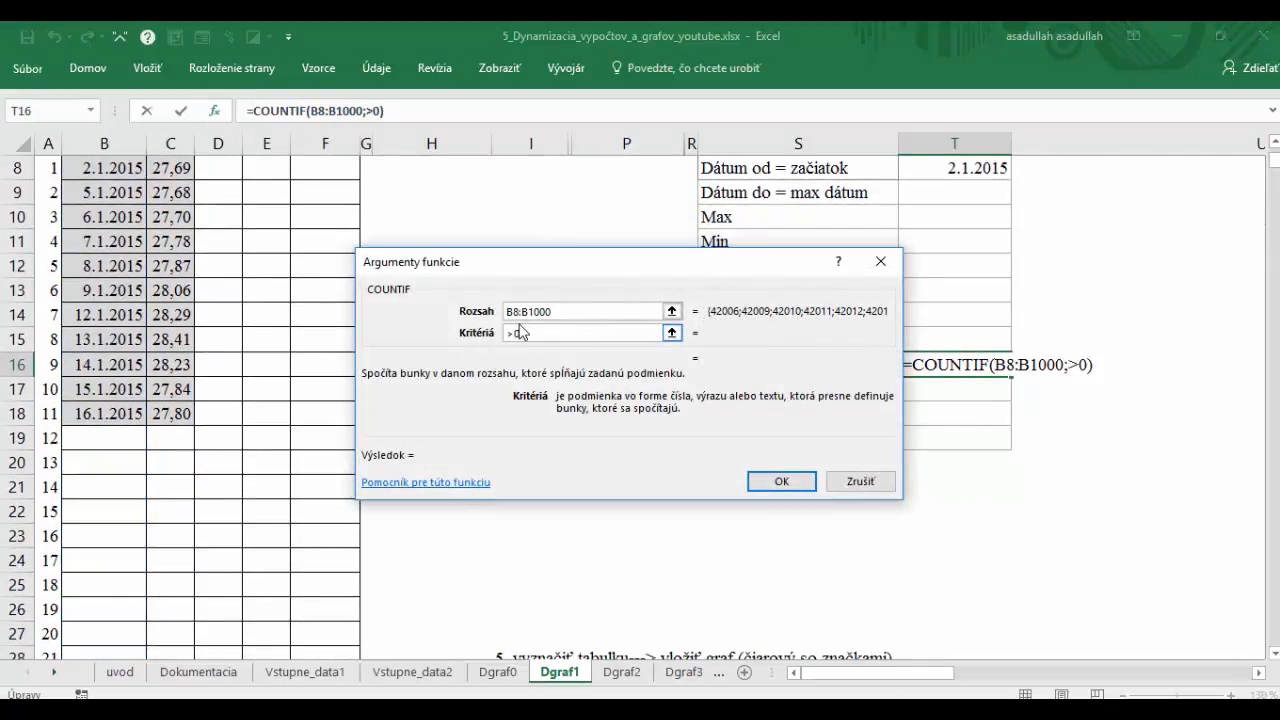
click(776, 481)
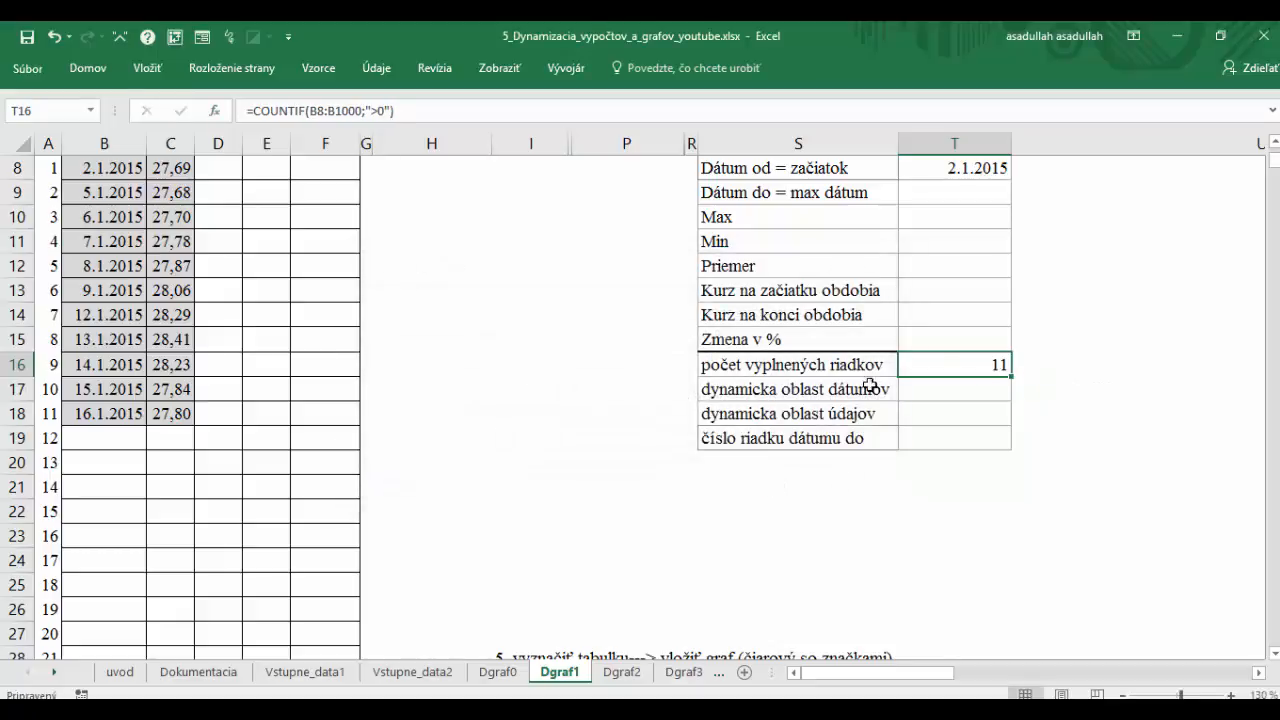
Step: Compare the dates in B8:B18 with the count in T16, and review the dynamic date and data area labels in S17:S18
scroll(866, 391, up, 3)
drag(90, 318, 100, 572)
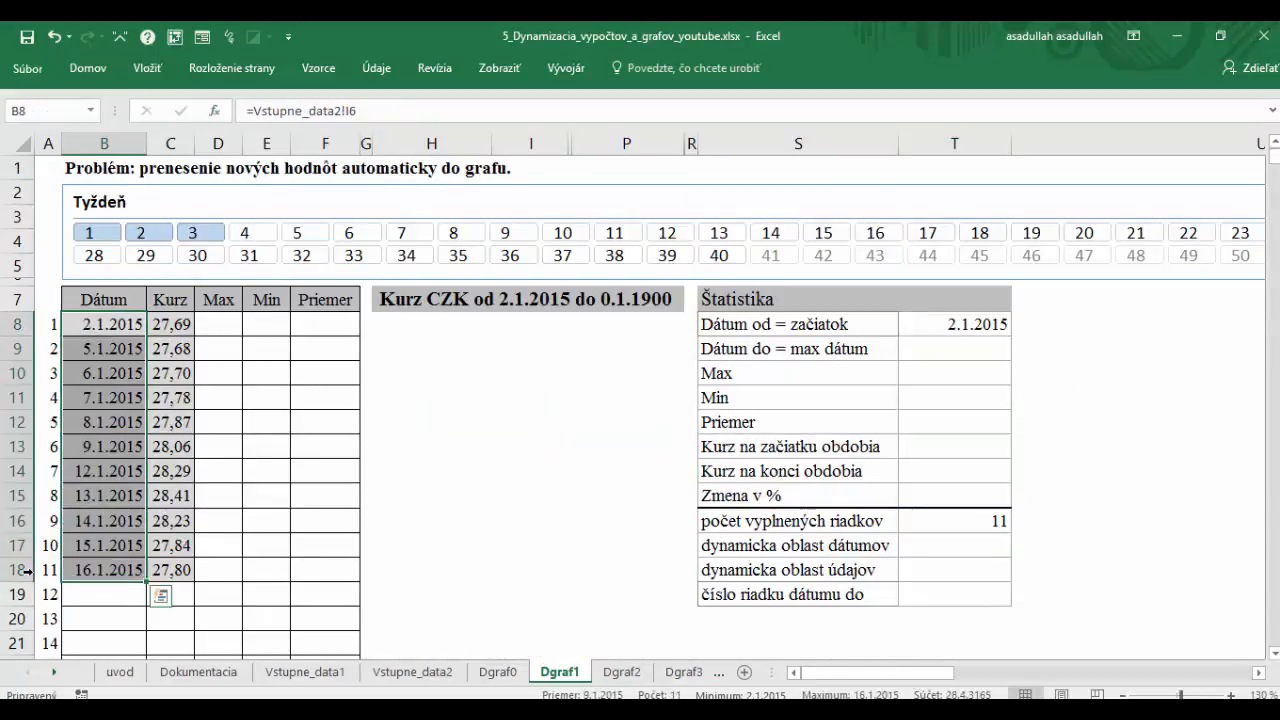
click(960, 520)
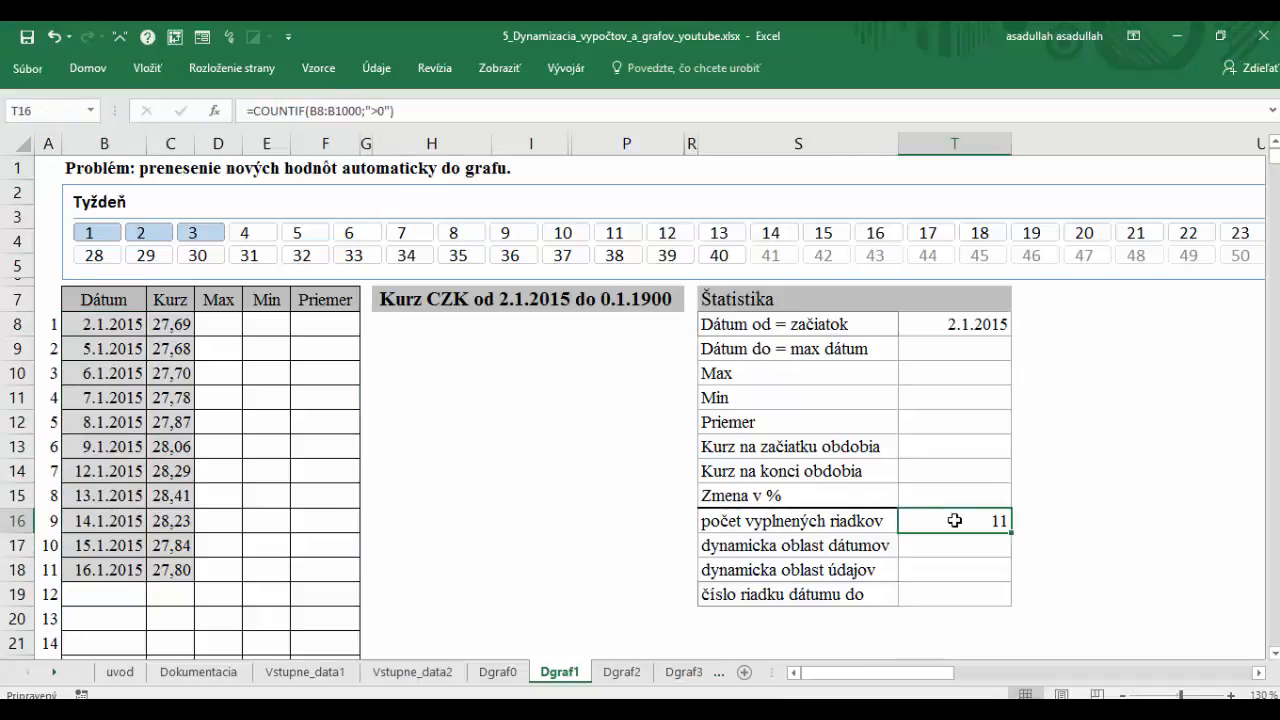
click(950, 550)
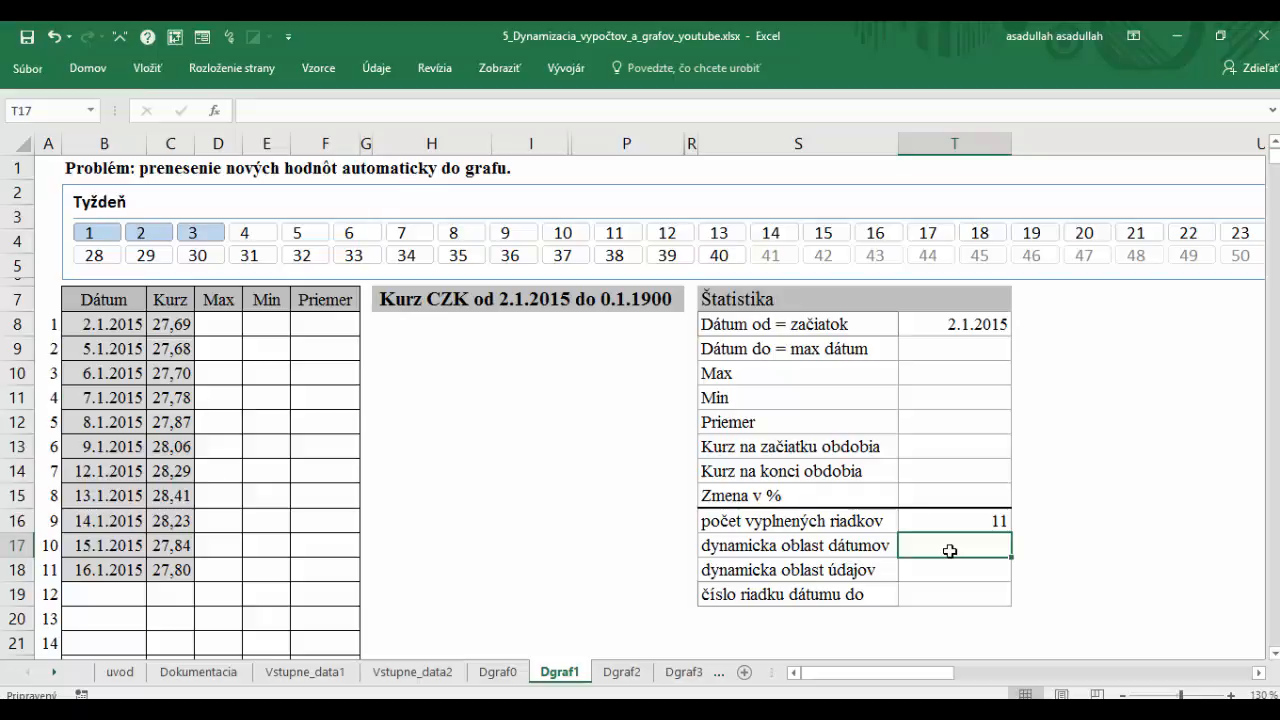
click(713, 549)
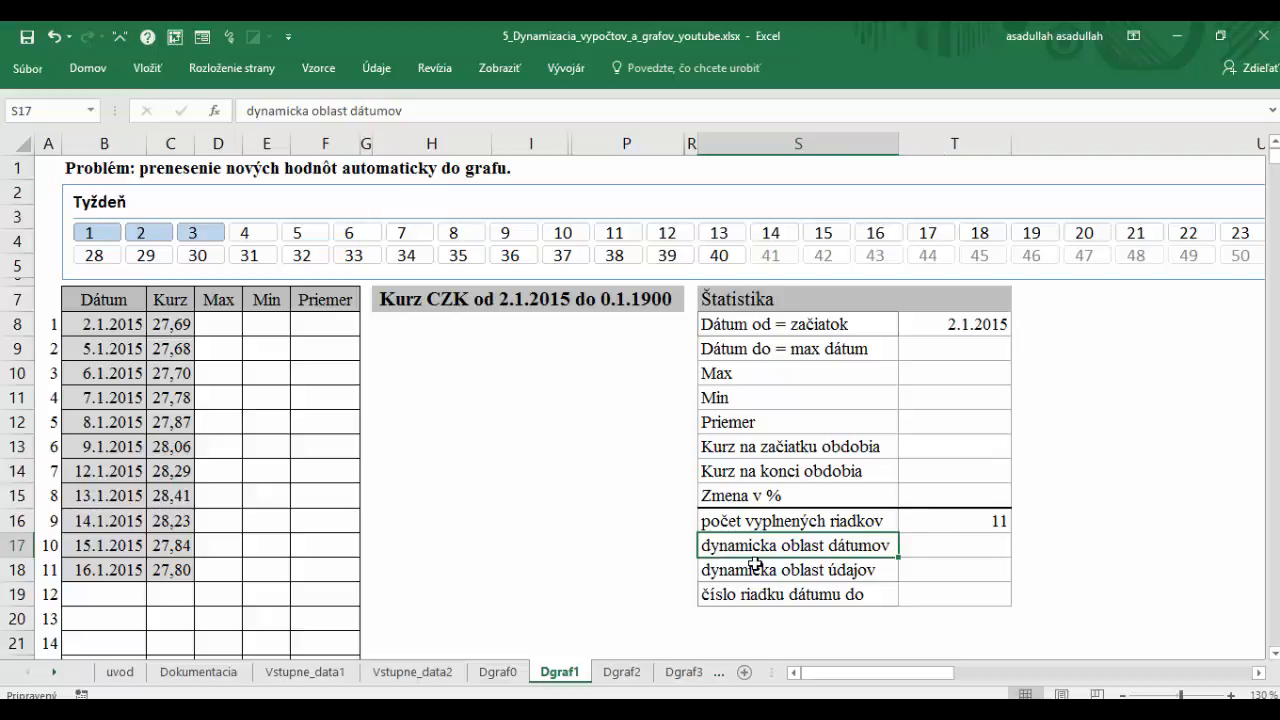
click(755, 566)
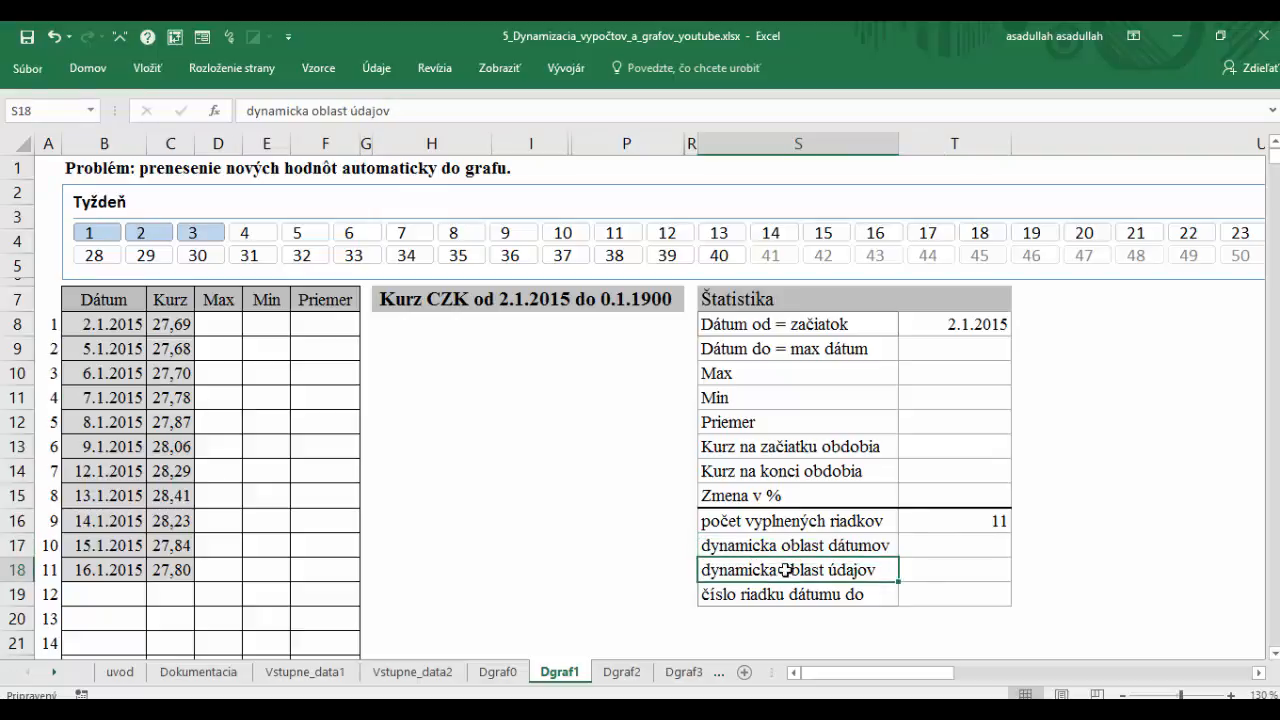
Step: Start a new defined name DatumyDG1 in the Name Manager and set its scope to the Dgraf1 sheet
click(955, 549)
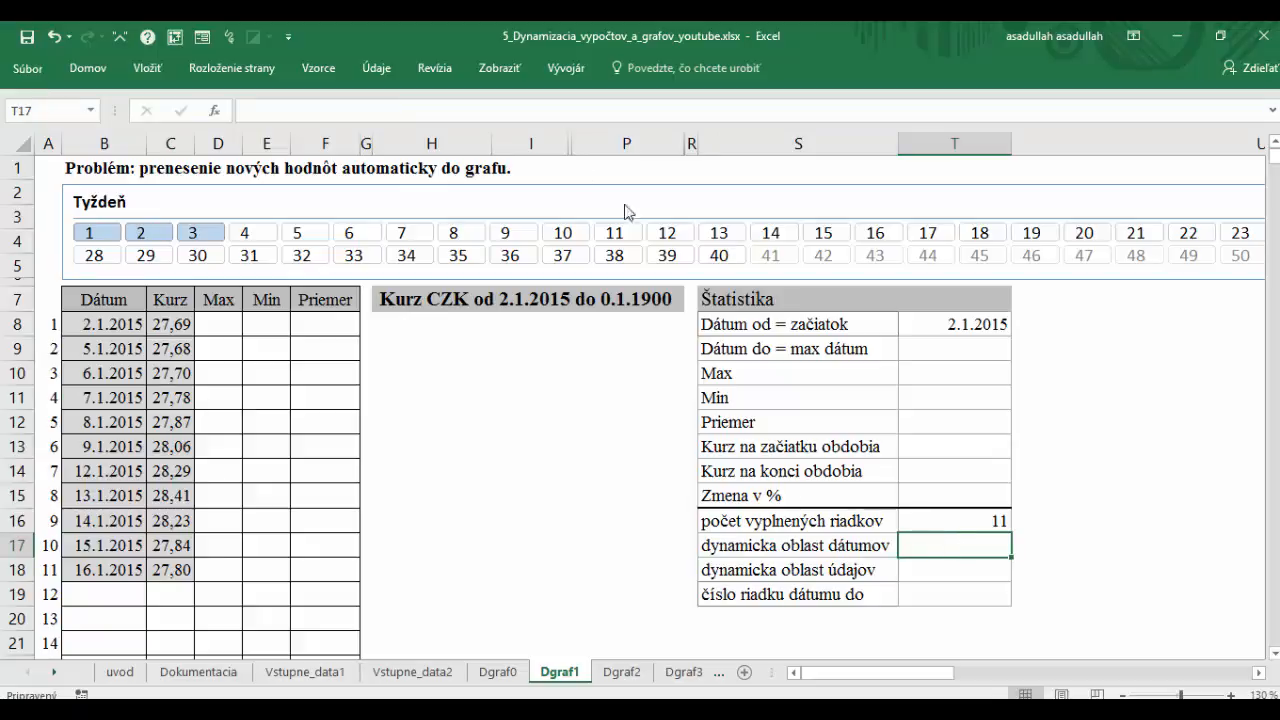
click(328, 62)
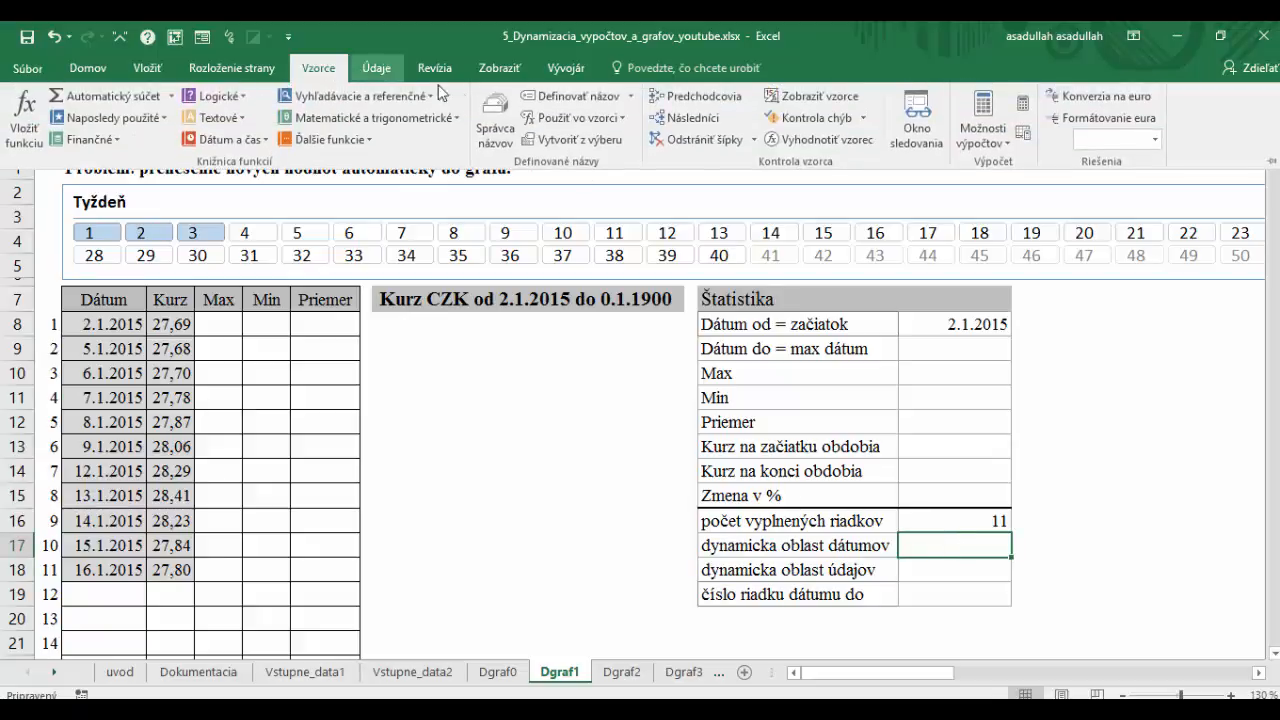
click(498, 125)
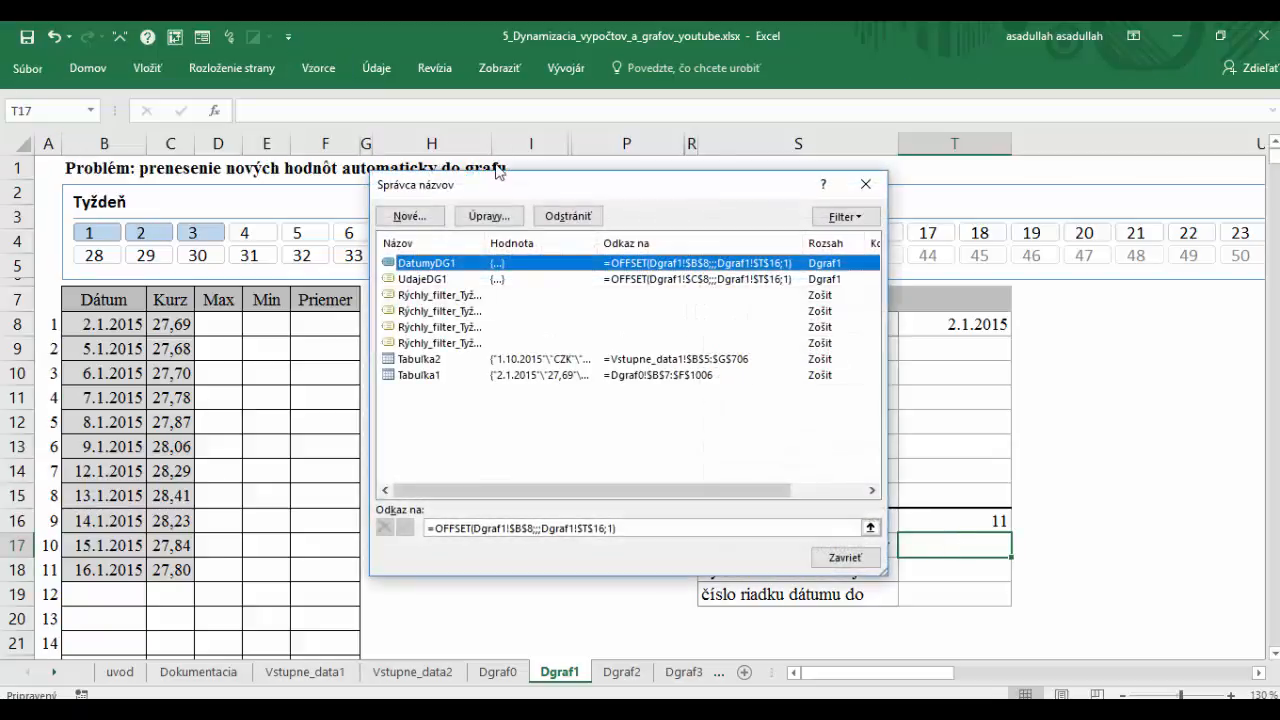
click(409, 216)
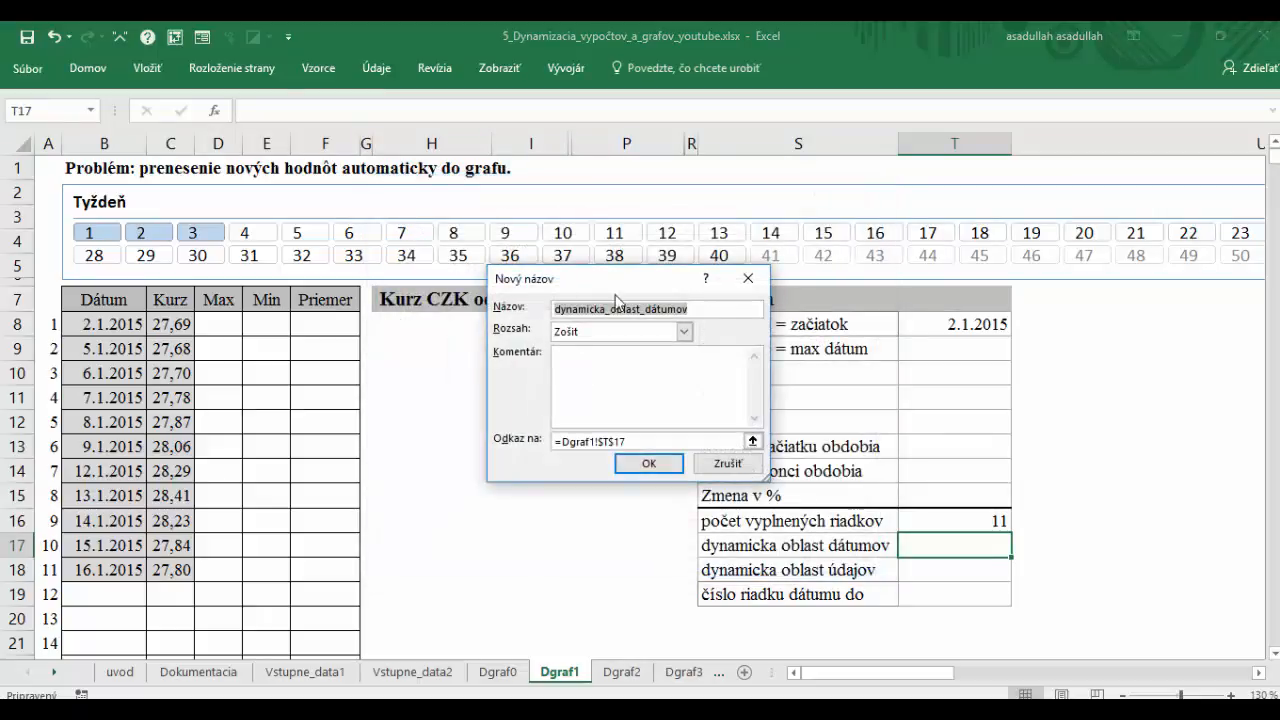
click(728, 312)
text(Da)
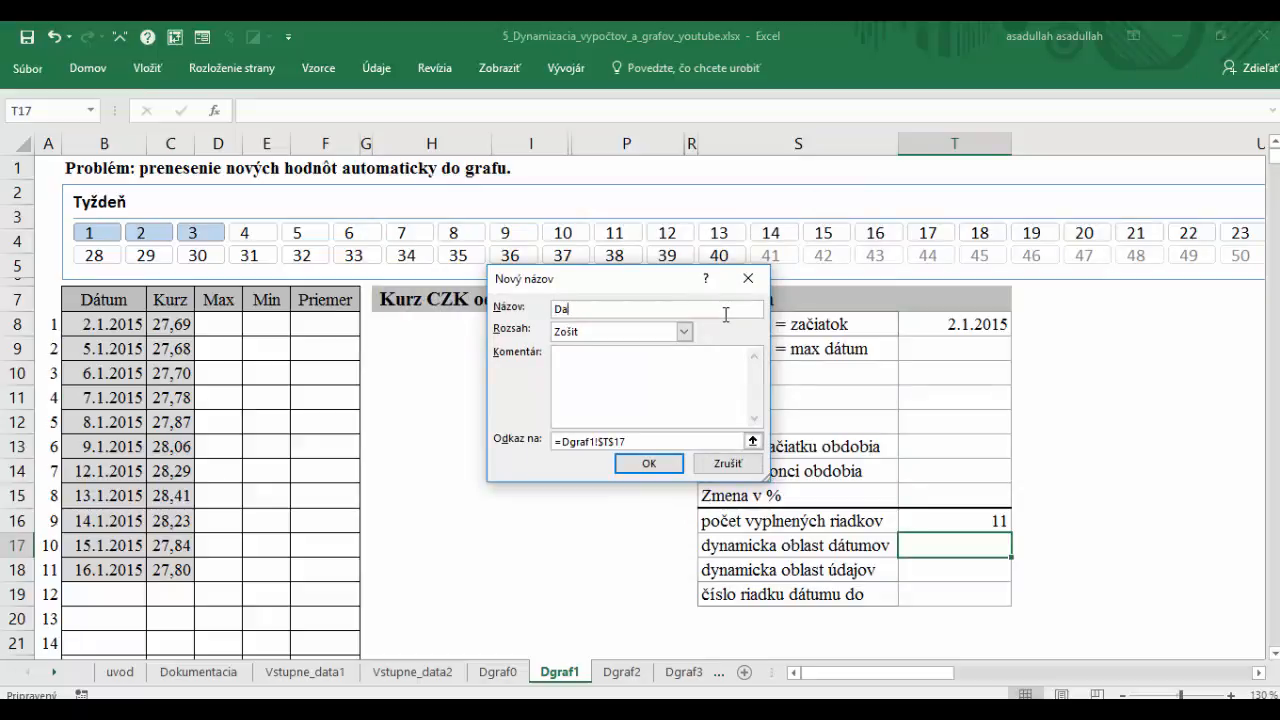
text(tumyDG1)
click(684, 332)
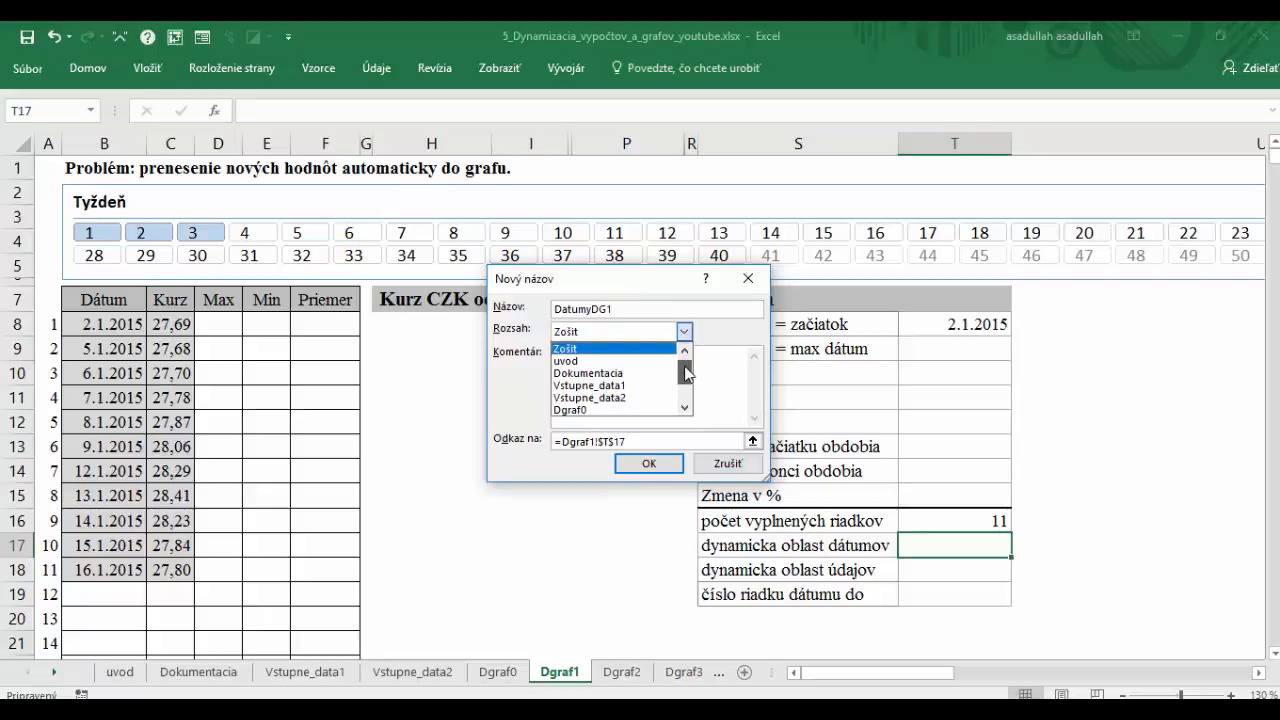
drag(686, 363, 686, 378)
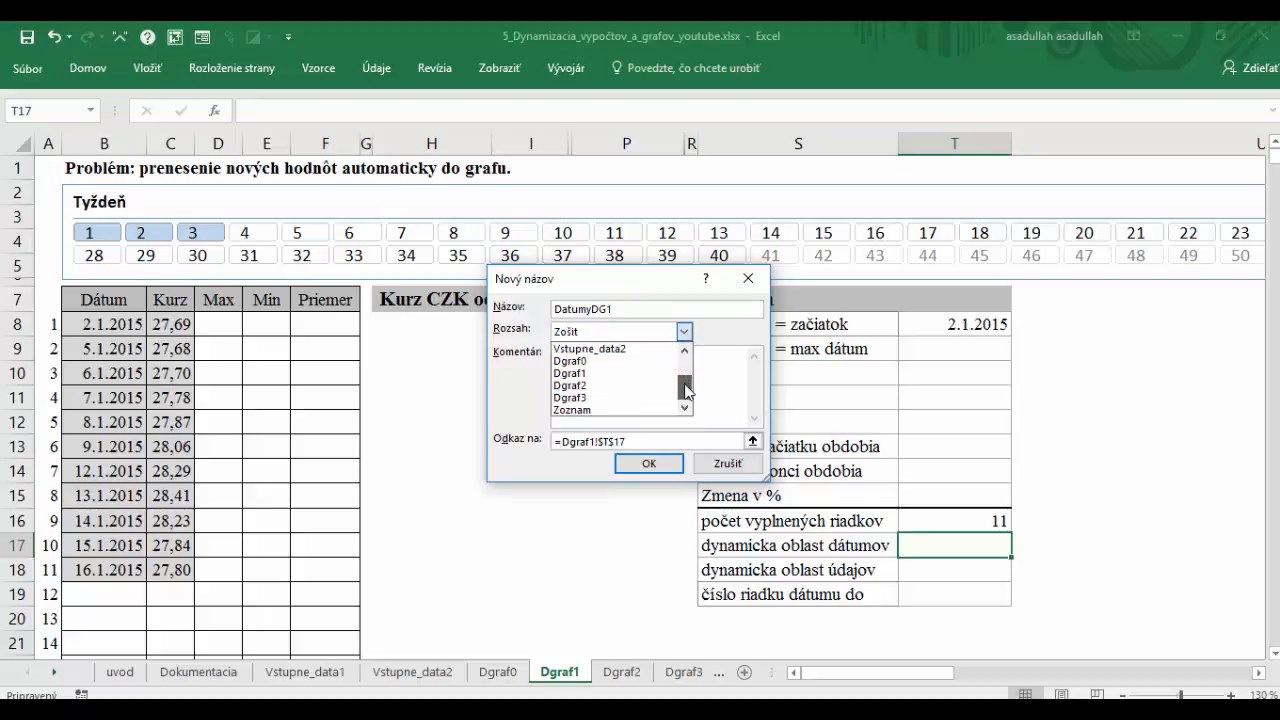
click(584, 373)
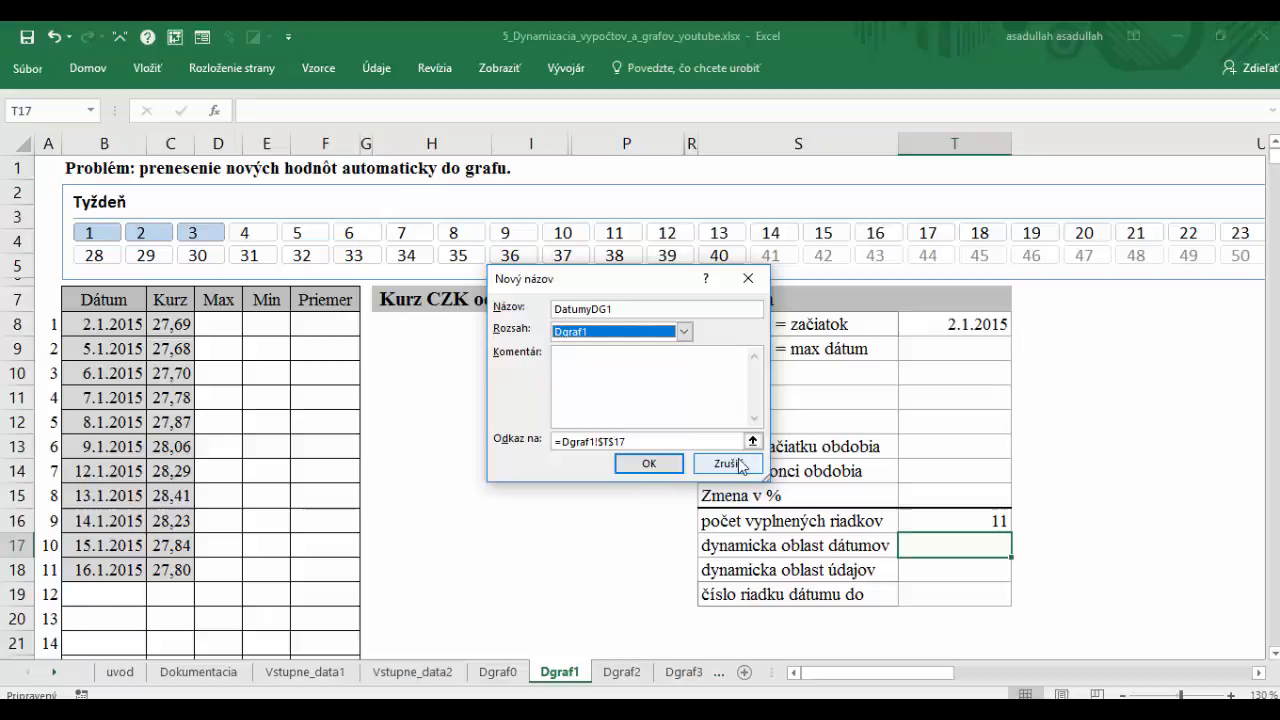
Step: Set the DatumyDG1 reference to =OFFSET(Dgraf1!$B$8;;;Dgraf1!$T$16;1) and save the name
click(645, 441)
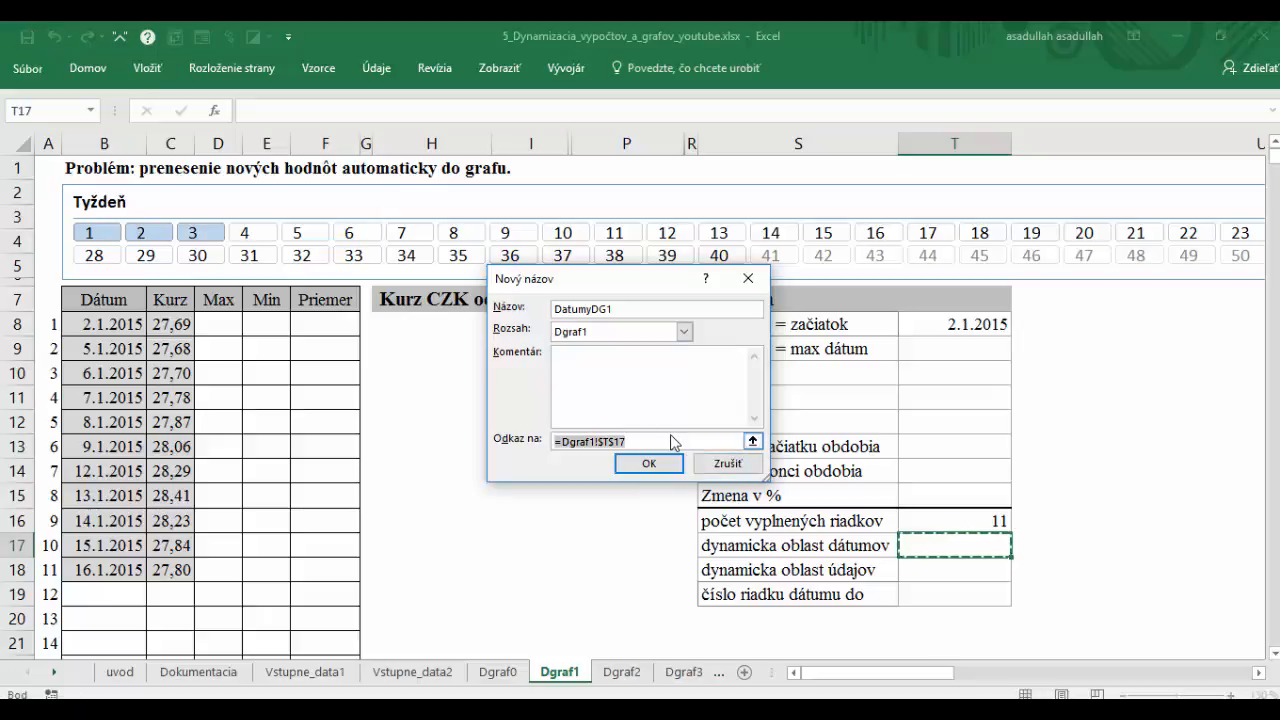
key(Delete)
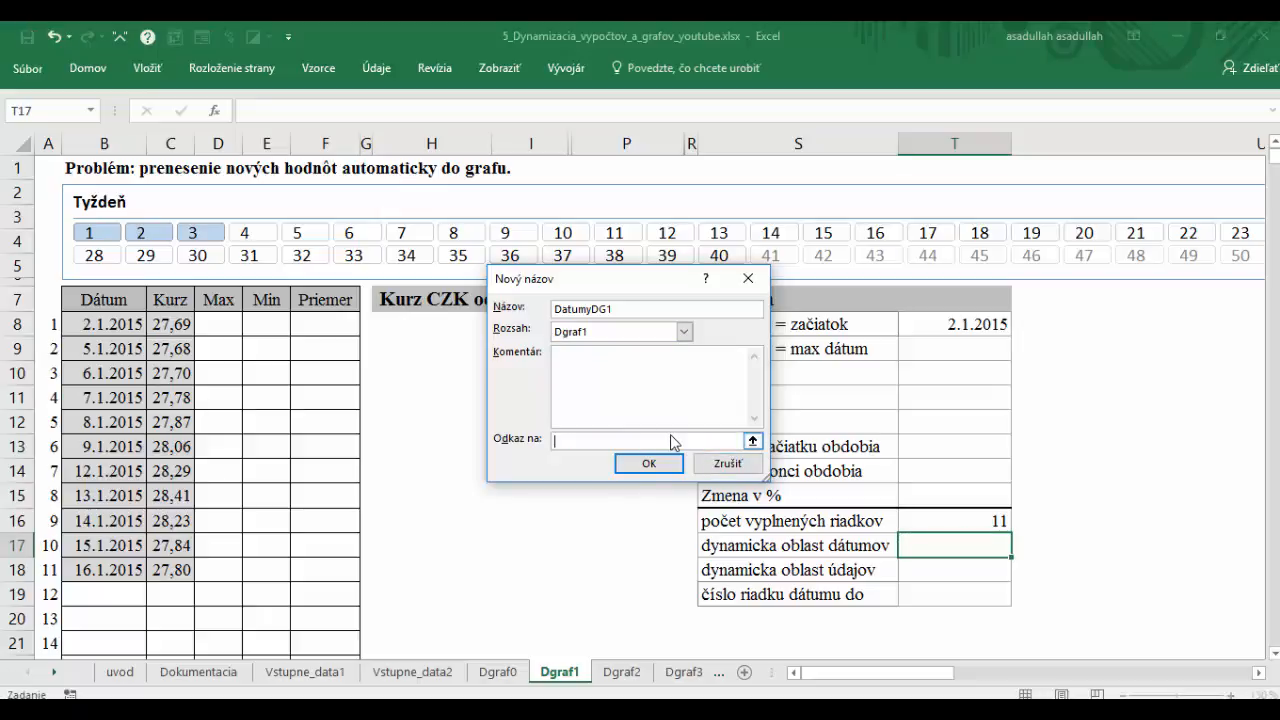
text(=offset()
click(85, 324)
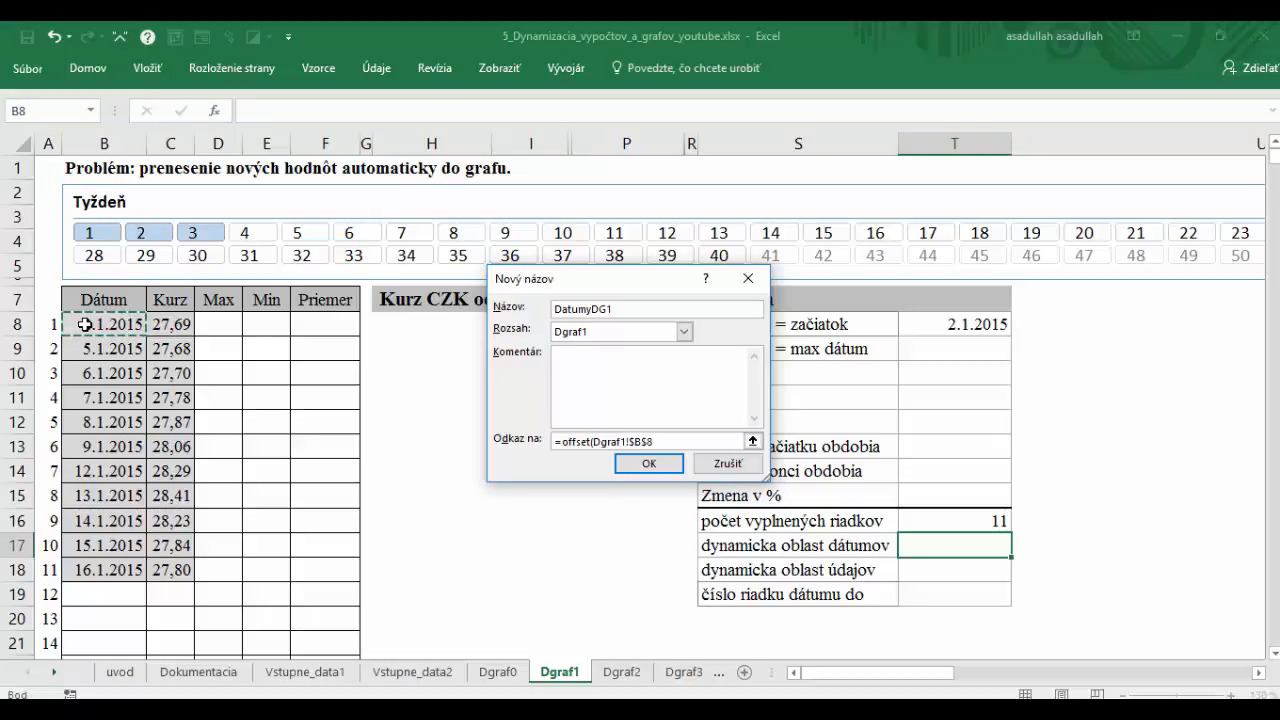
text(;)
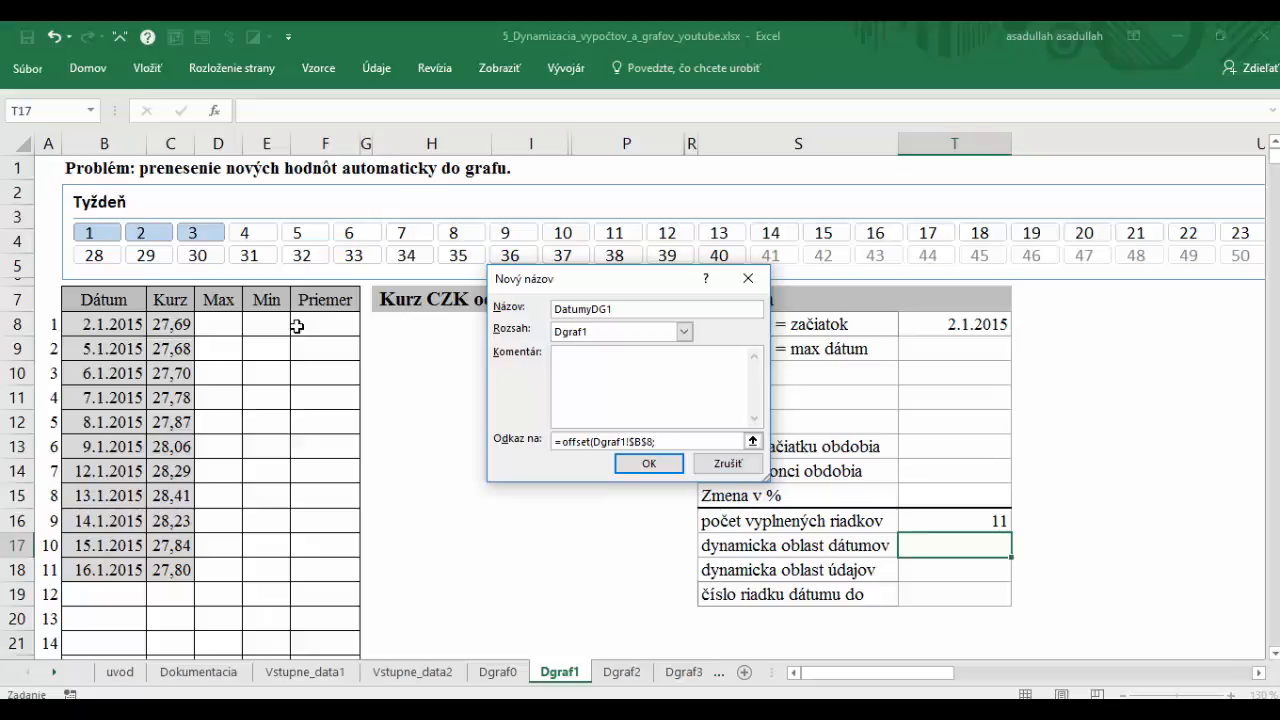
text(;;)
click(968, 524)
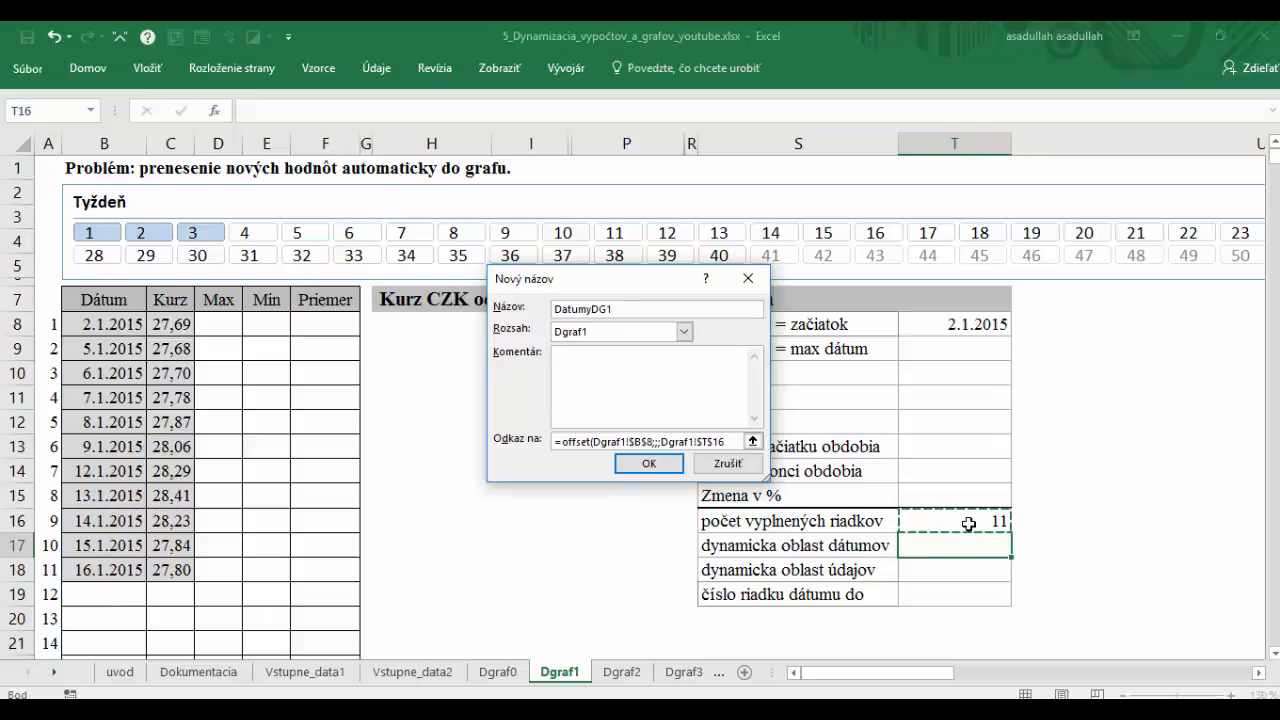
text(;1)
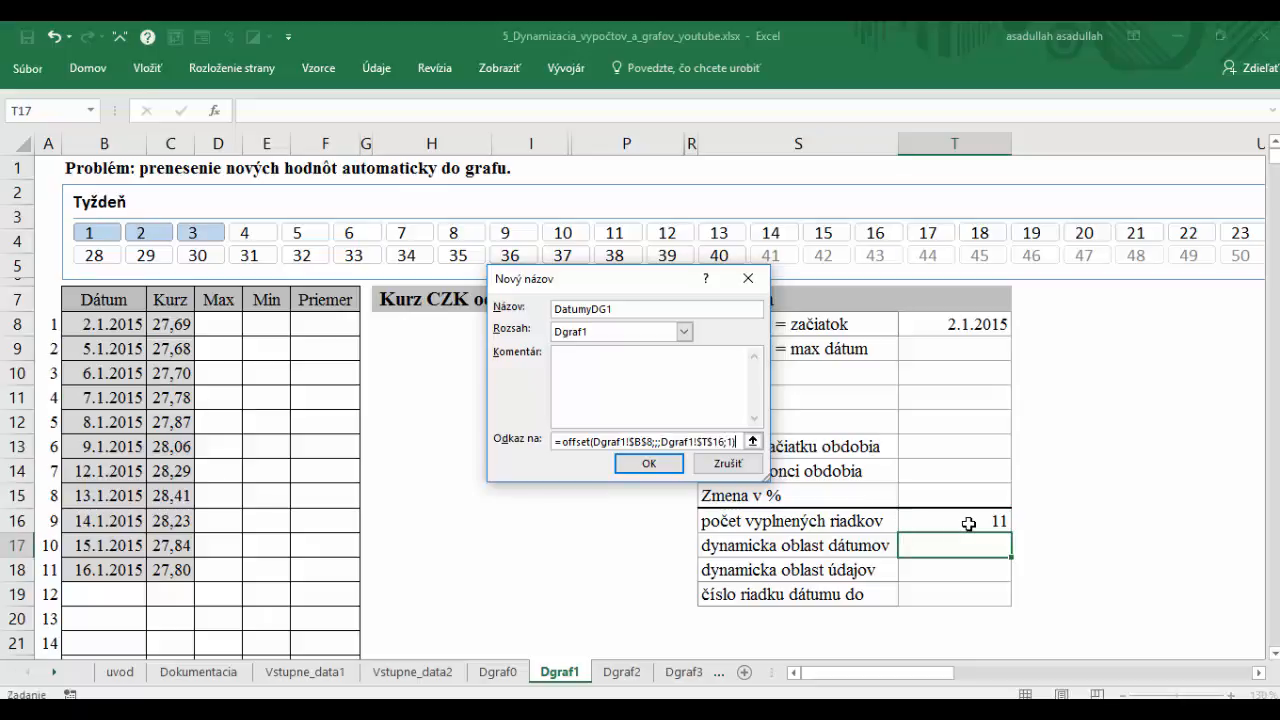
click(649, 464)
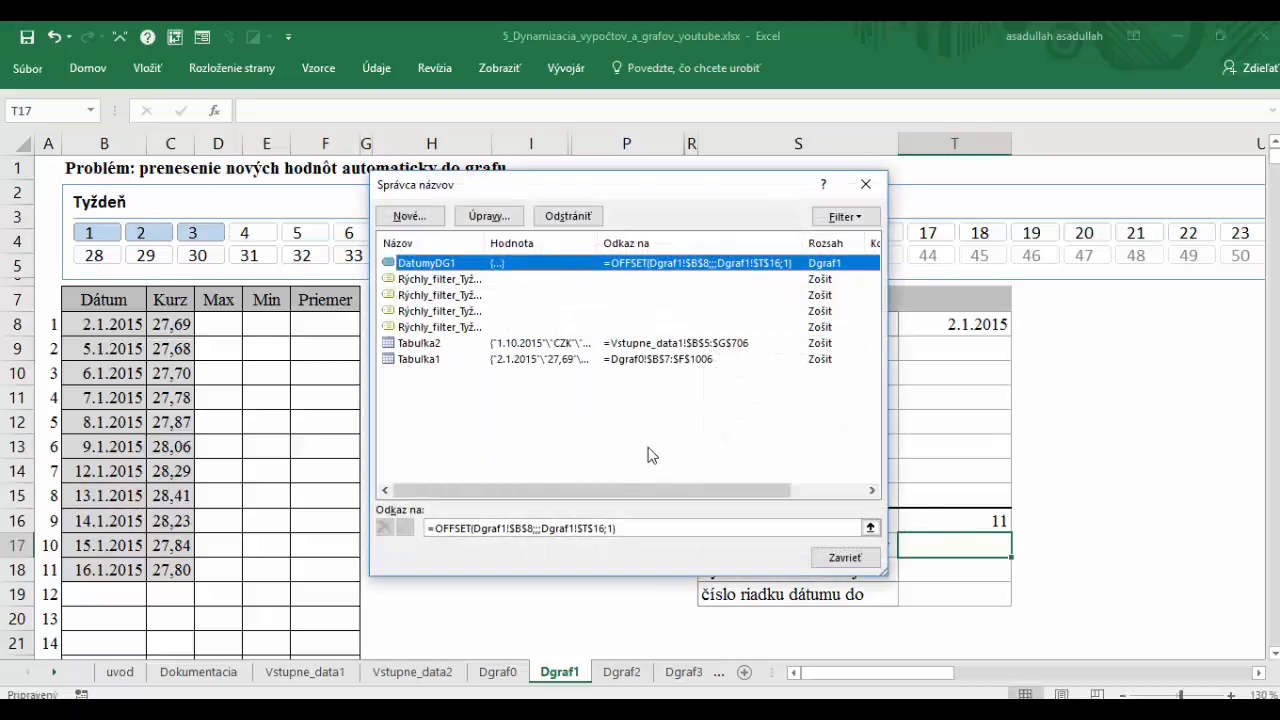
Step: Start another defined name UdajeDG1 and set its scope to the Dgraf1 sheet
click(410, 216)
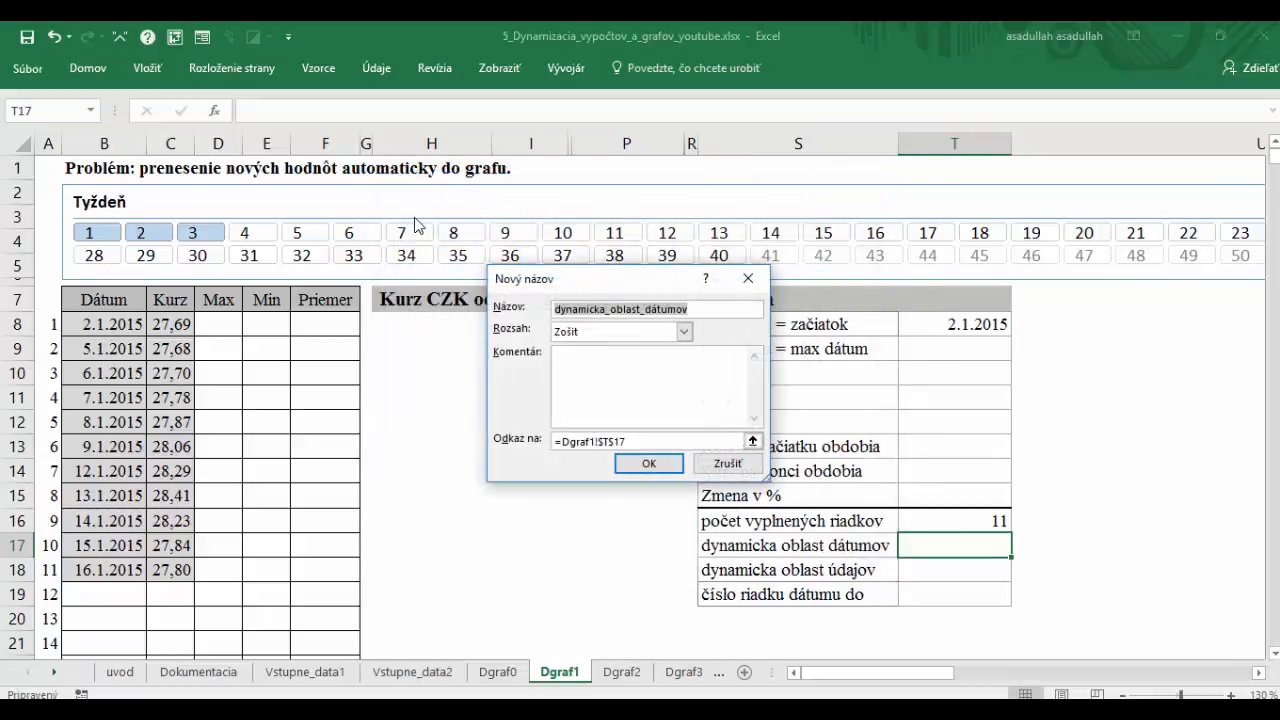
text(Udaj)
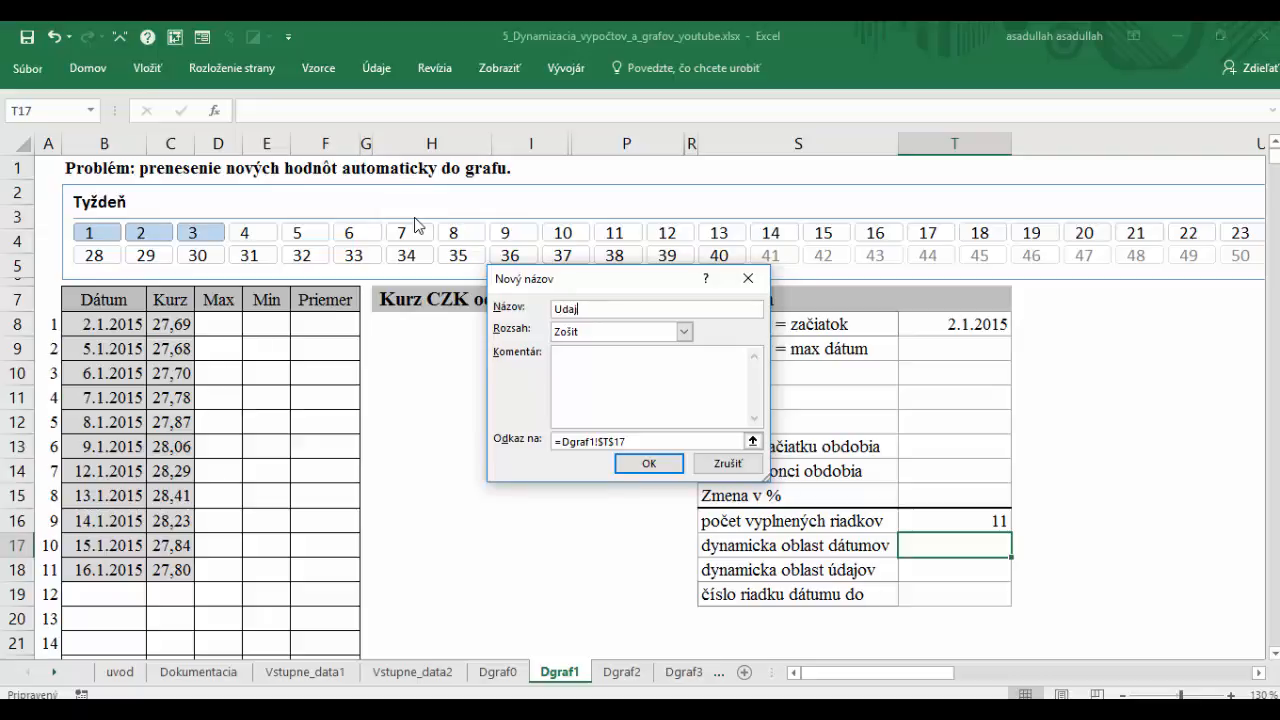
text(eDG1)
click(684, 331)
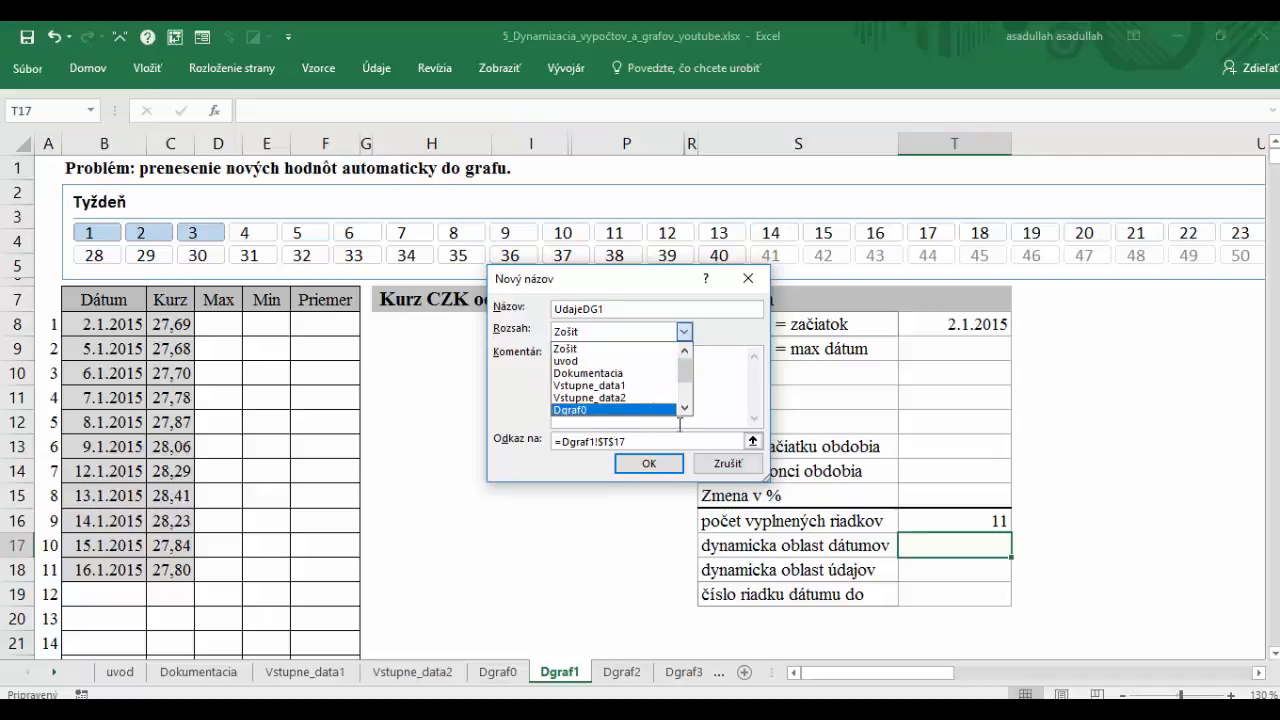
click(685, 408)
click(595, 409)
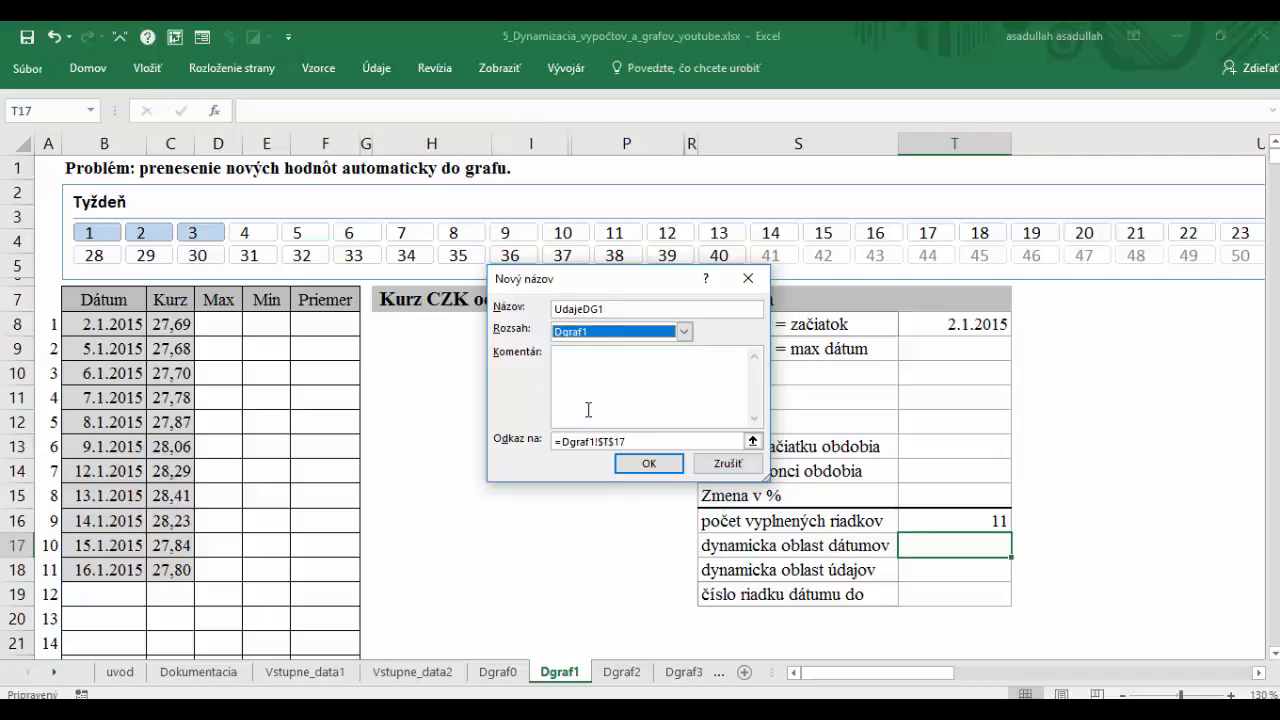
Step: Replace the UdajeDG1 reference with =OFFSET(Dgraf1!$C$8;;;Dgraf1!$T$16;1), save the name and close the Name Manager
click(638, 441)
key(BackSpace)
key(BackSpace)
key(BackSpace)
key(BackSpace)
key(BackSpace)
key(BackSpace)
key(BackSpace)
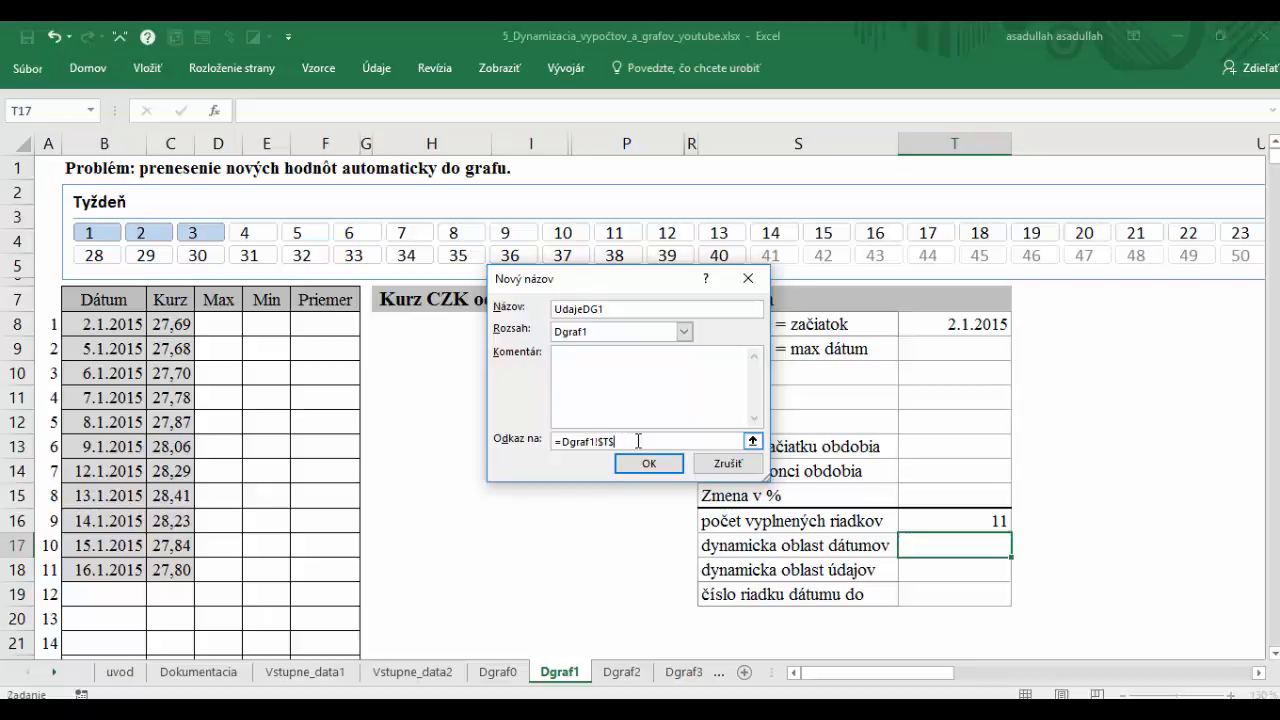
key(BackSpace)
key(BackSpace)
key(BackSpace)
key(BackSpace)
key(BackSpace)
click(170, 324)
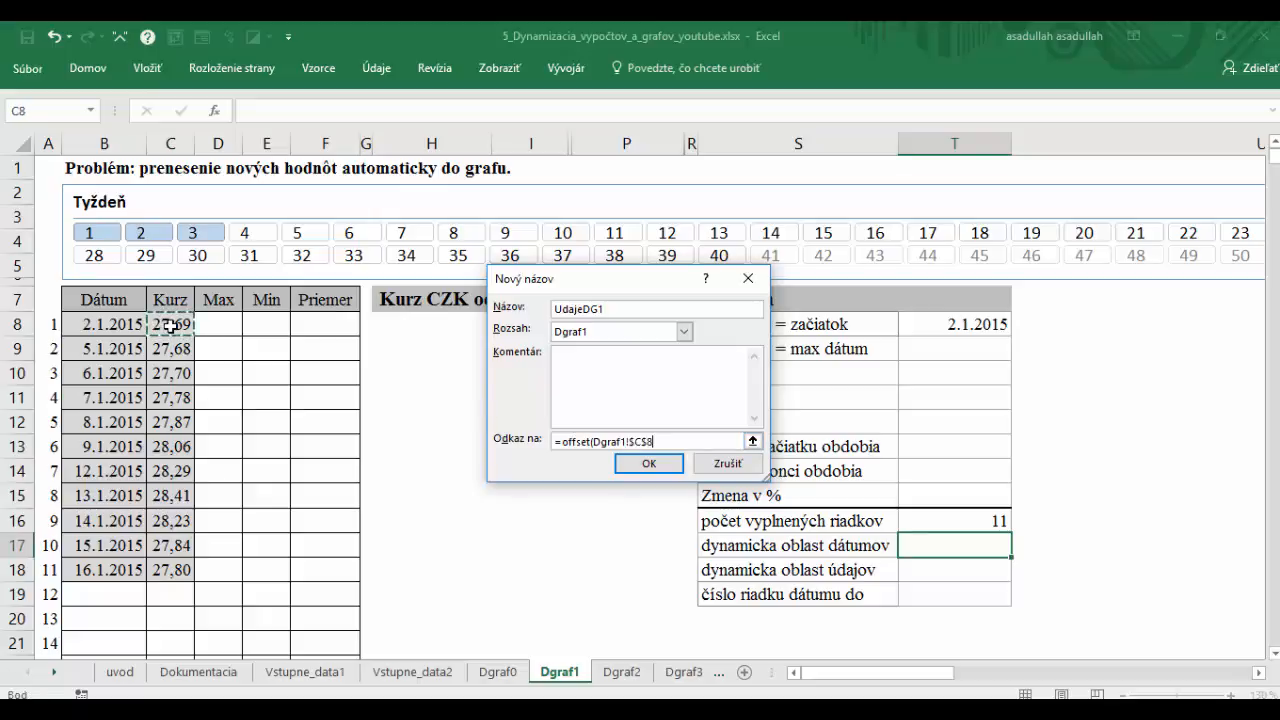
text(;;)
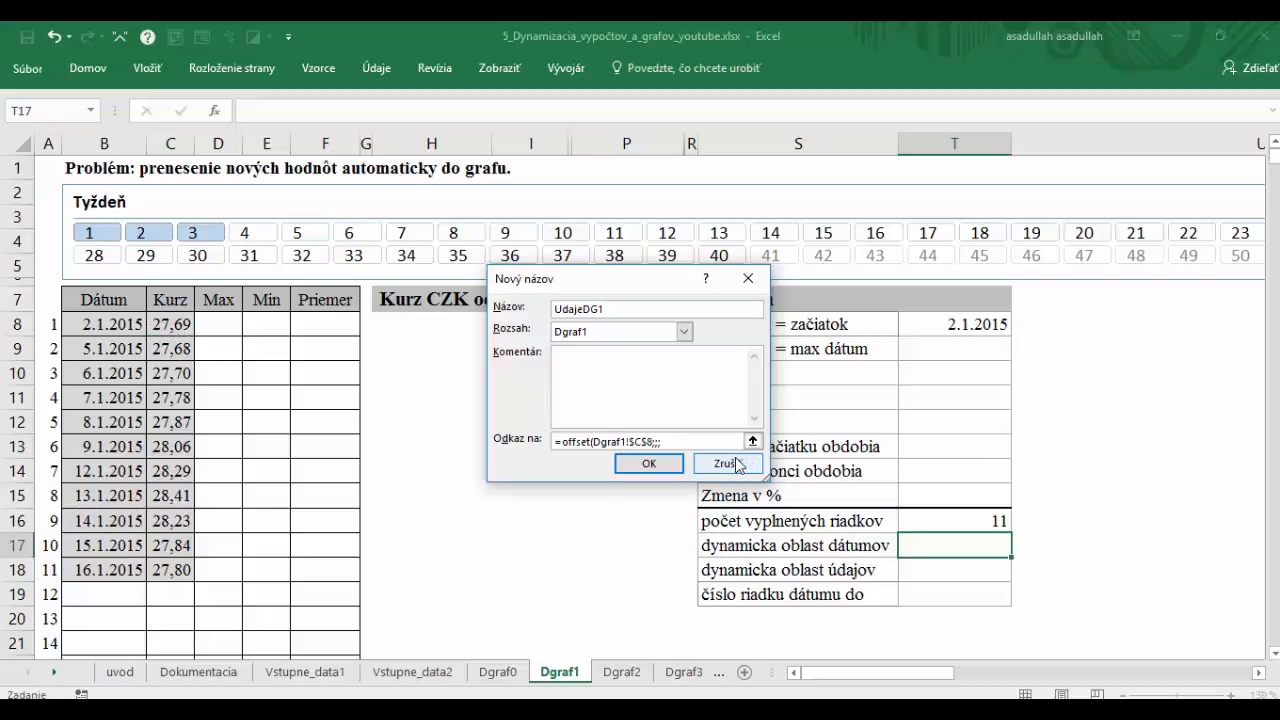
text(;)
click(965, 521)
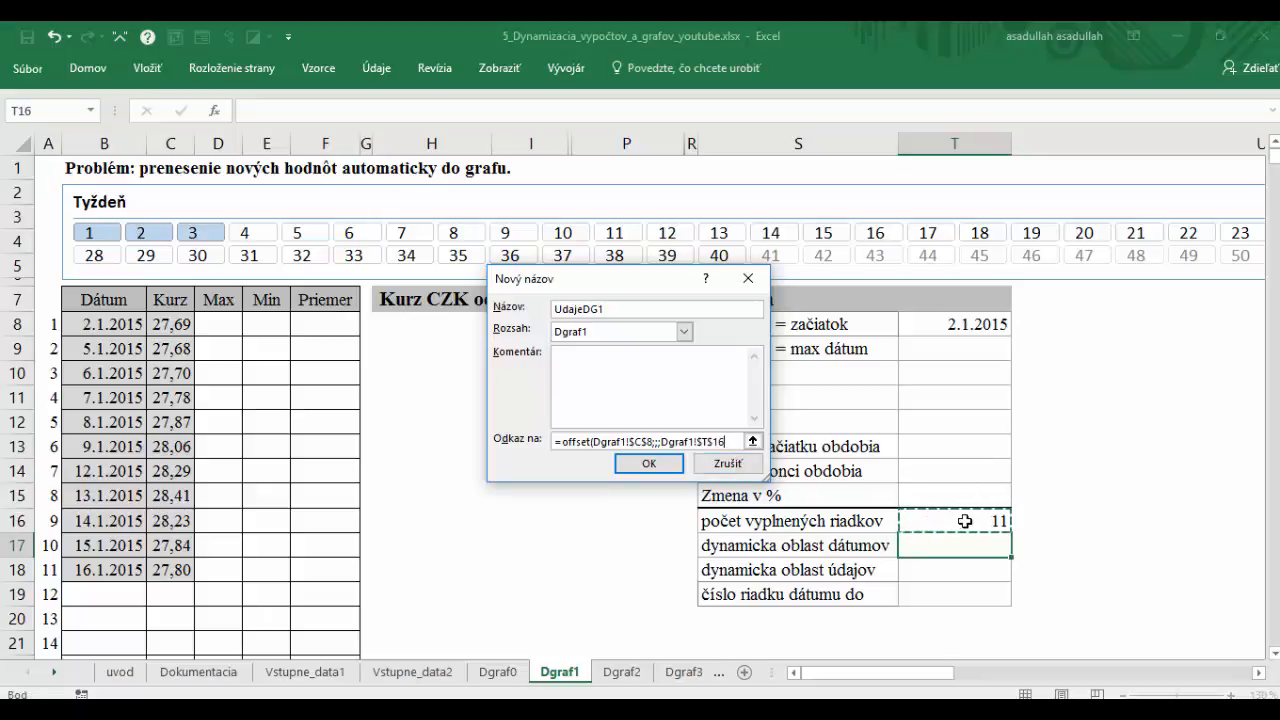
text(;)
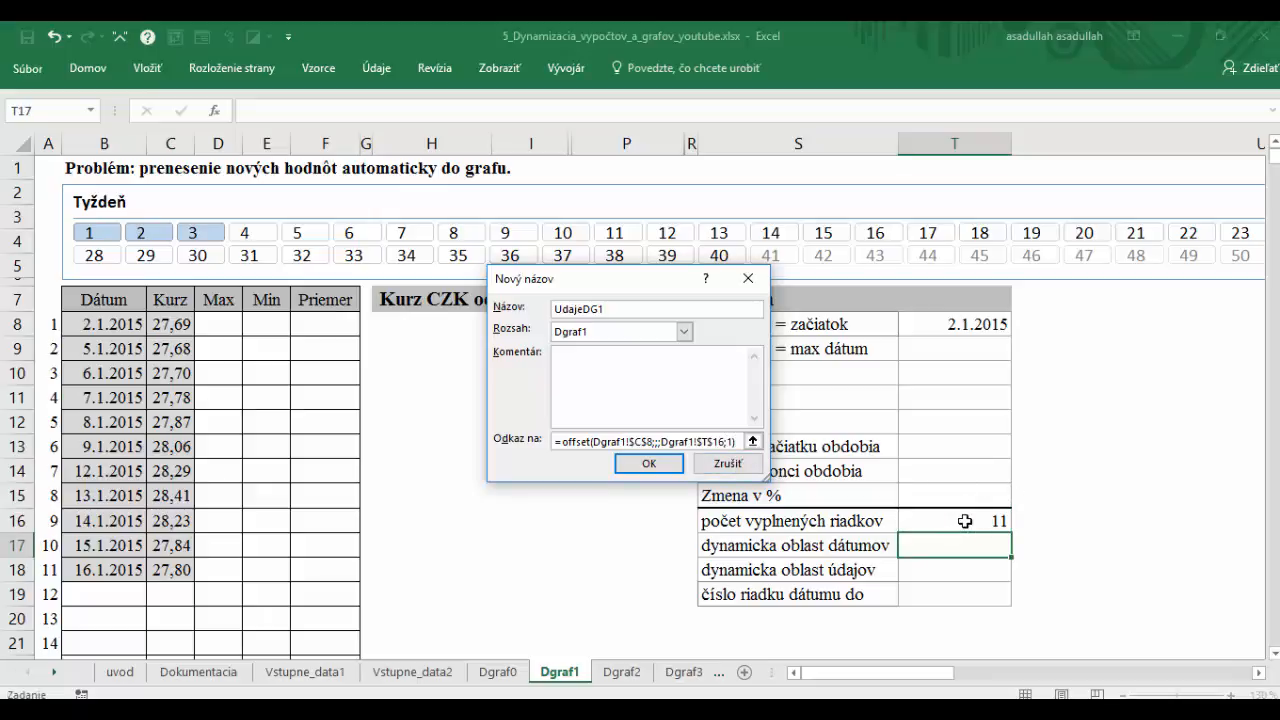
text(1))
click(637, 462)
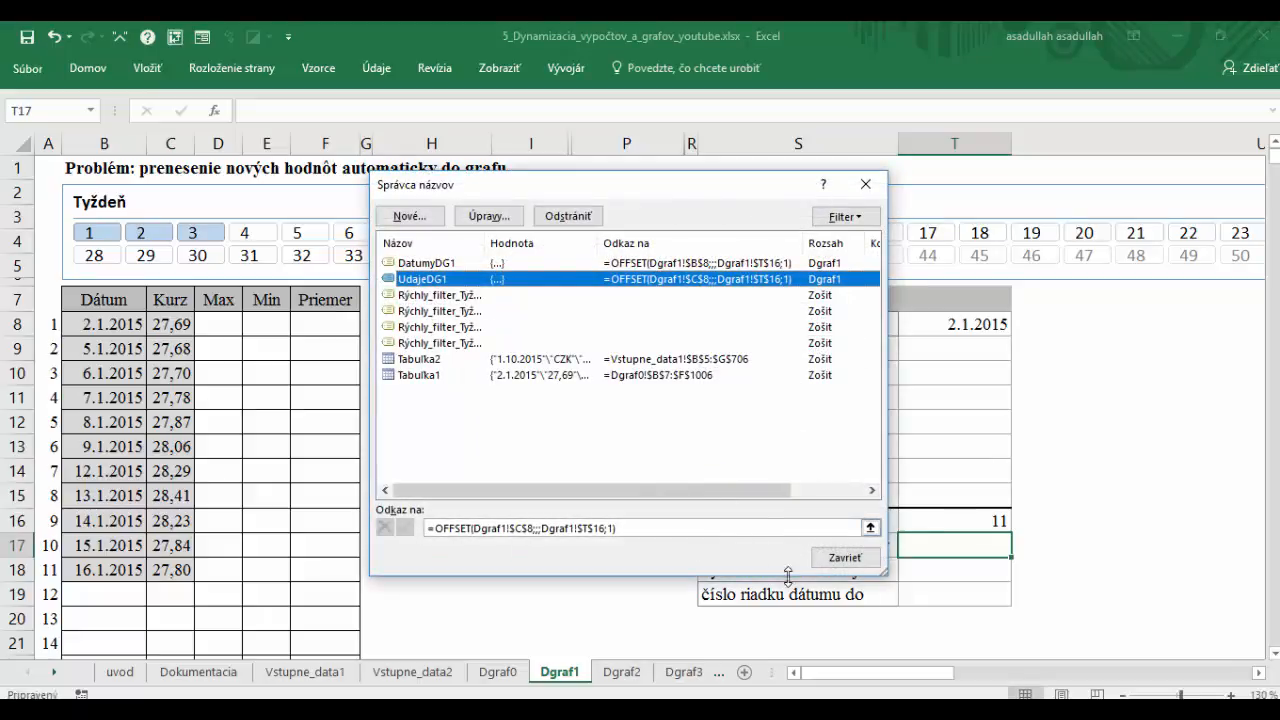
click(847, 556)
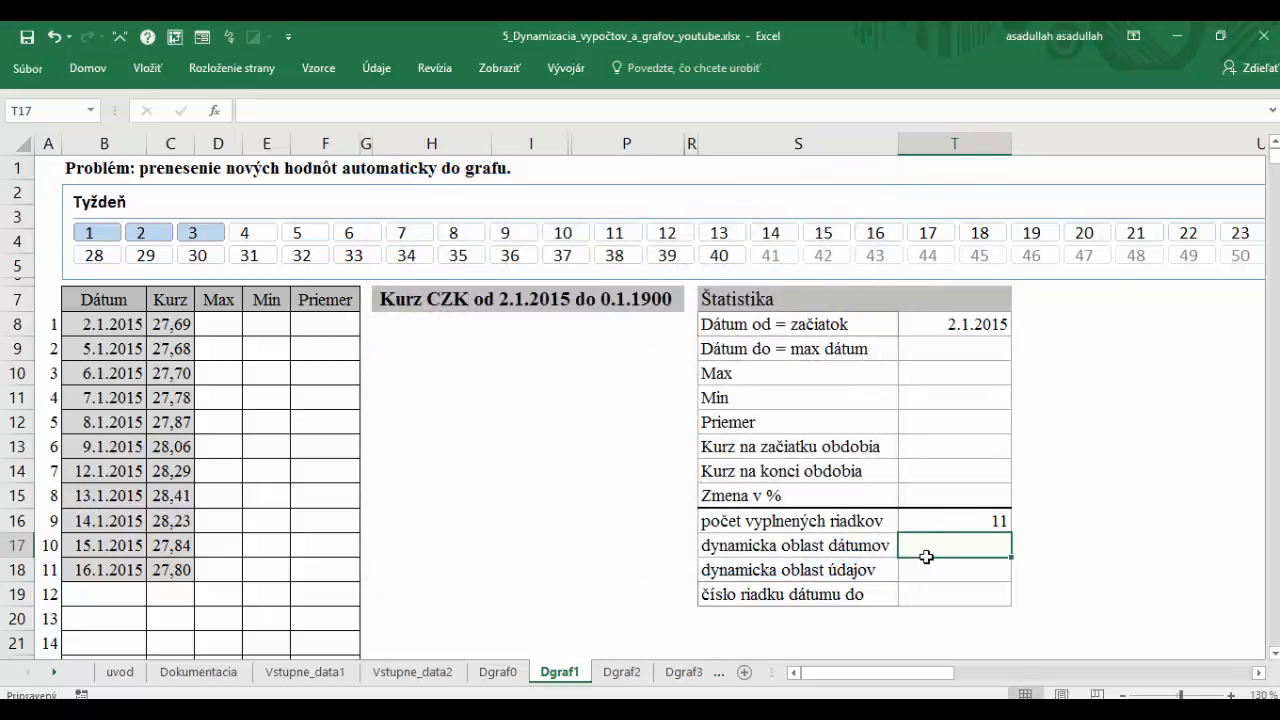
Step: Calculate the end date in T9 with =MAX(DatumyDG1), inserting the defined name from the name list, and compare it with B18
click(736, 522)
click(734, 540)
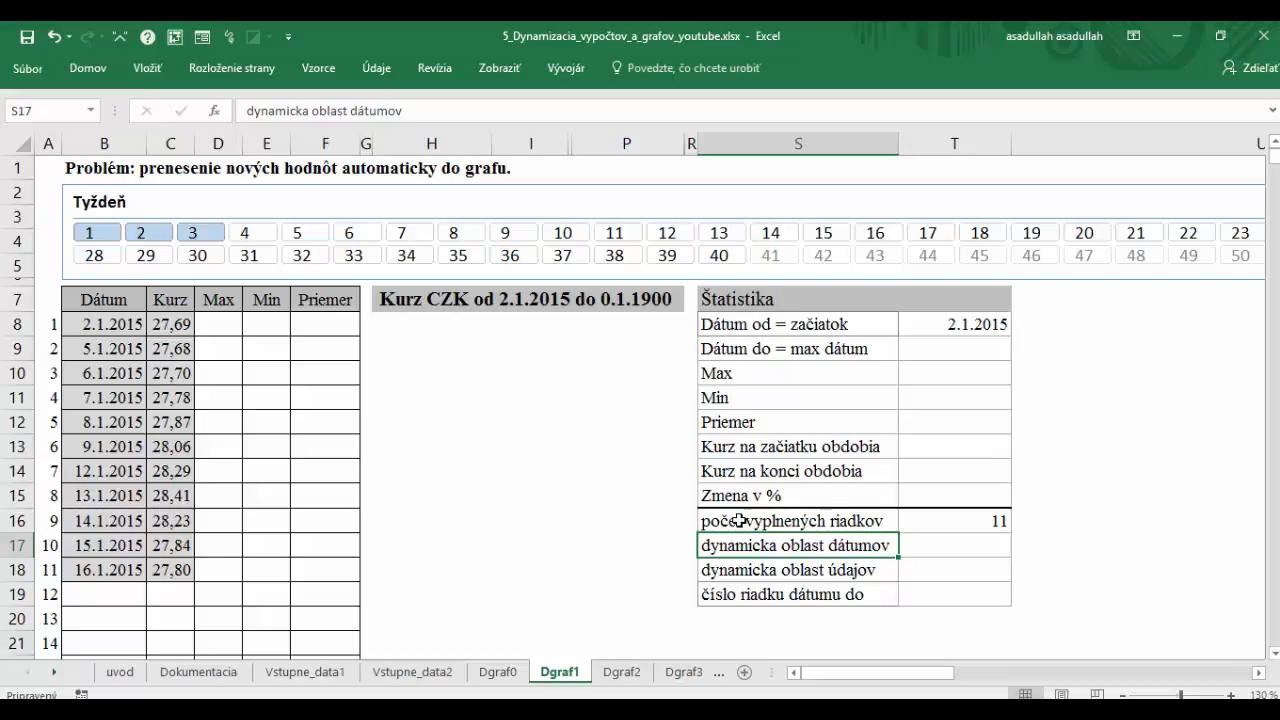
click(934, 344)
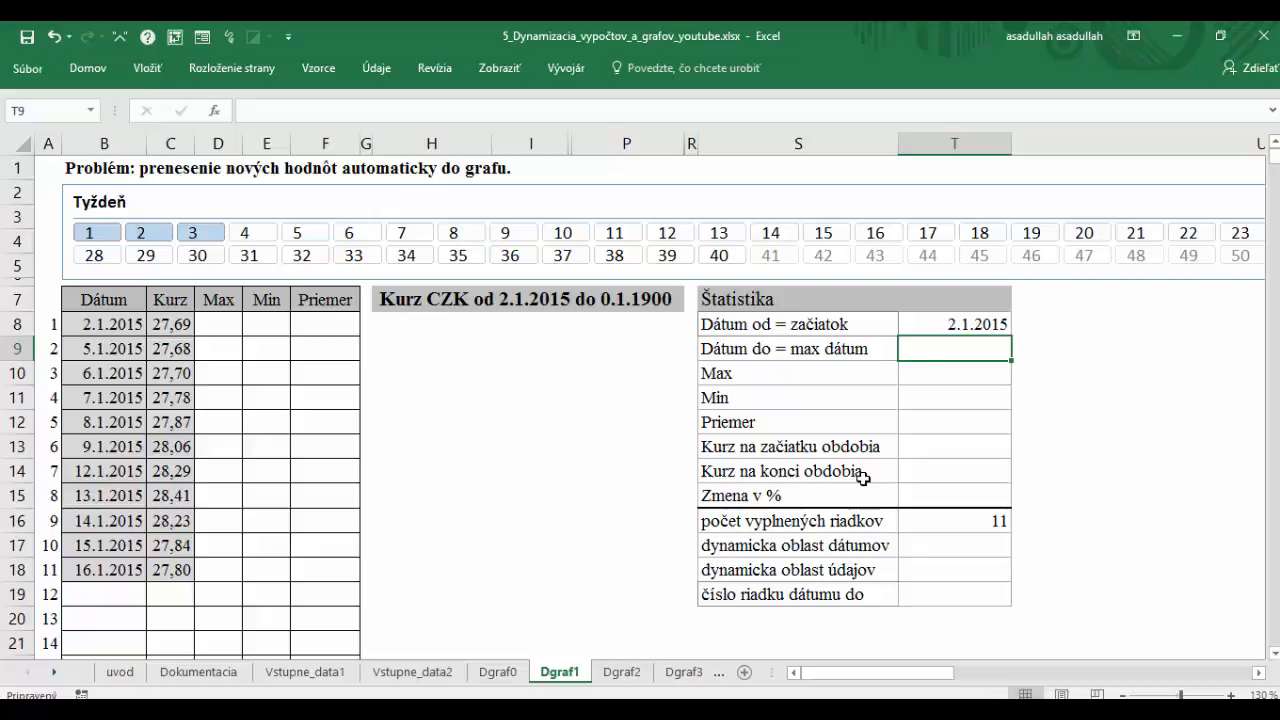
text(=)
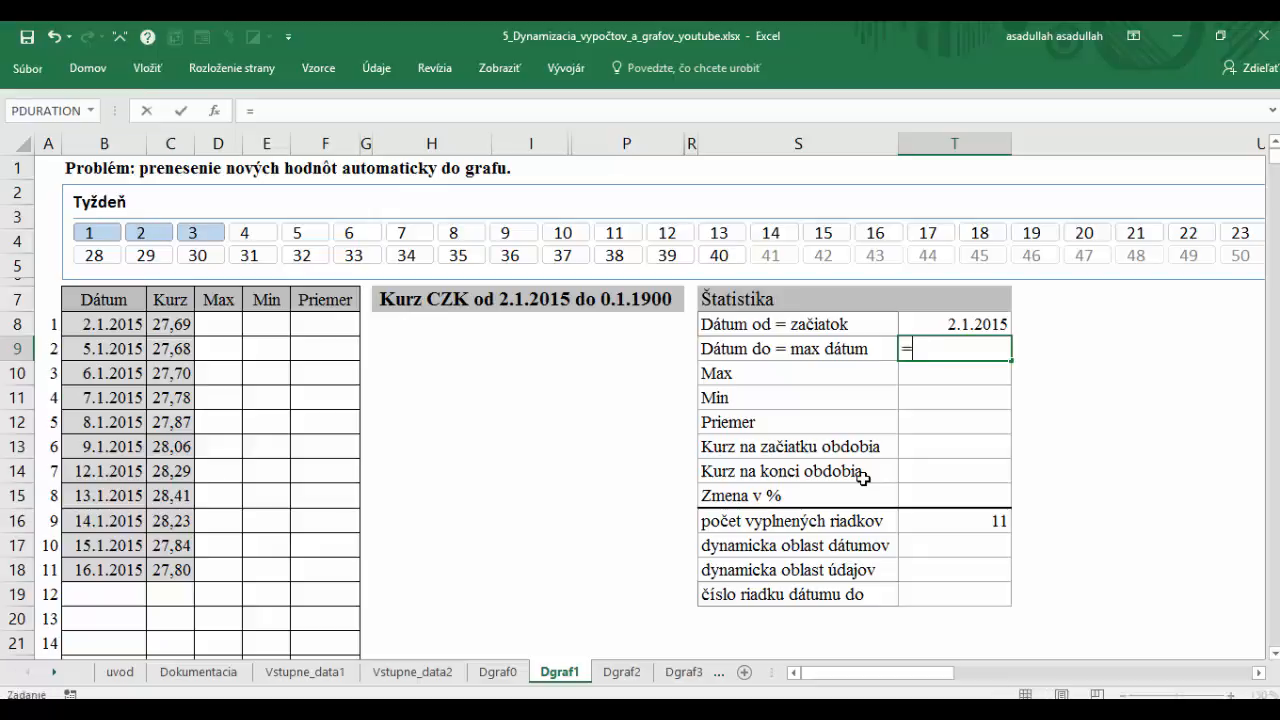
text(max()
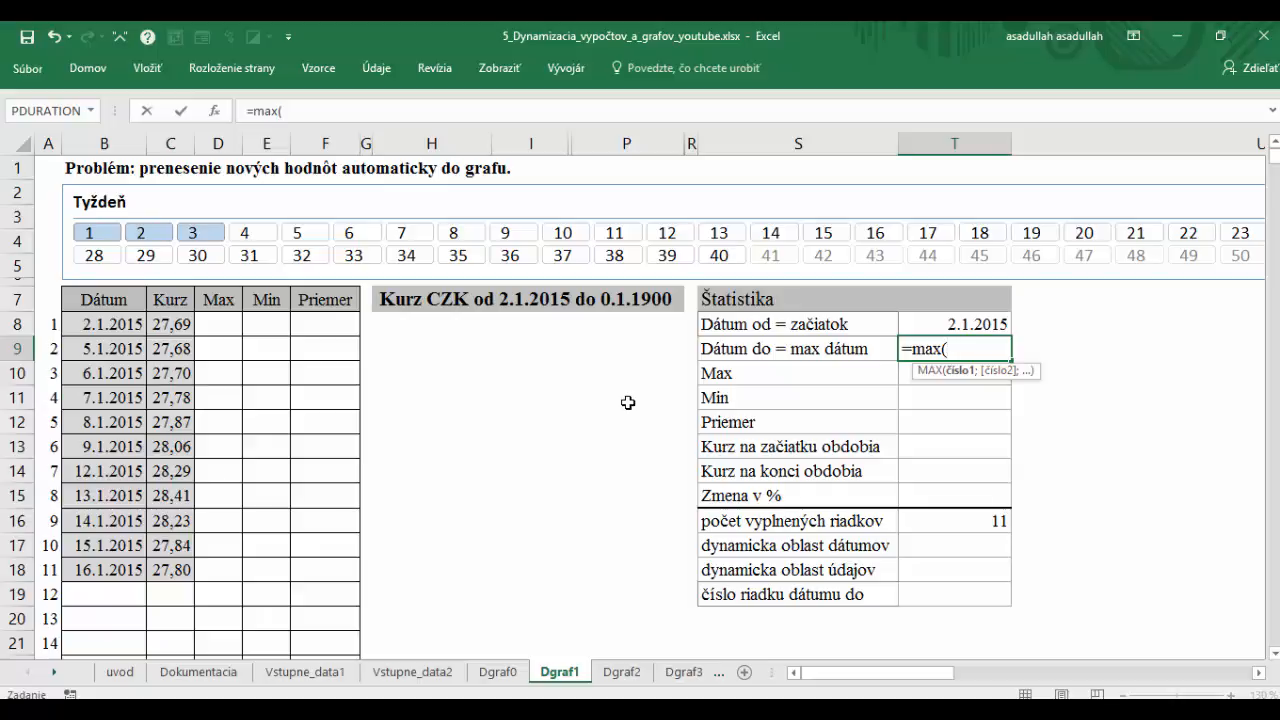
key(F3)
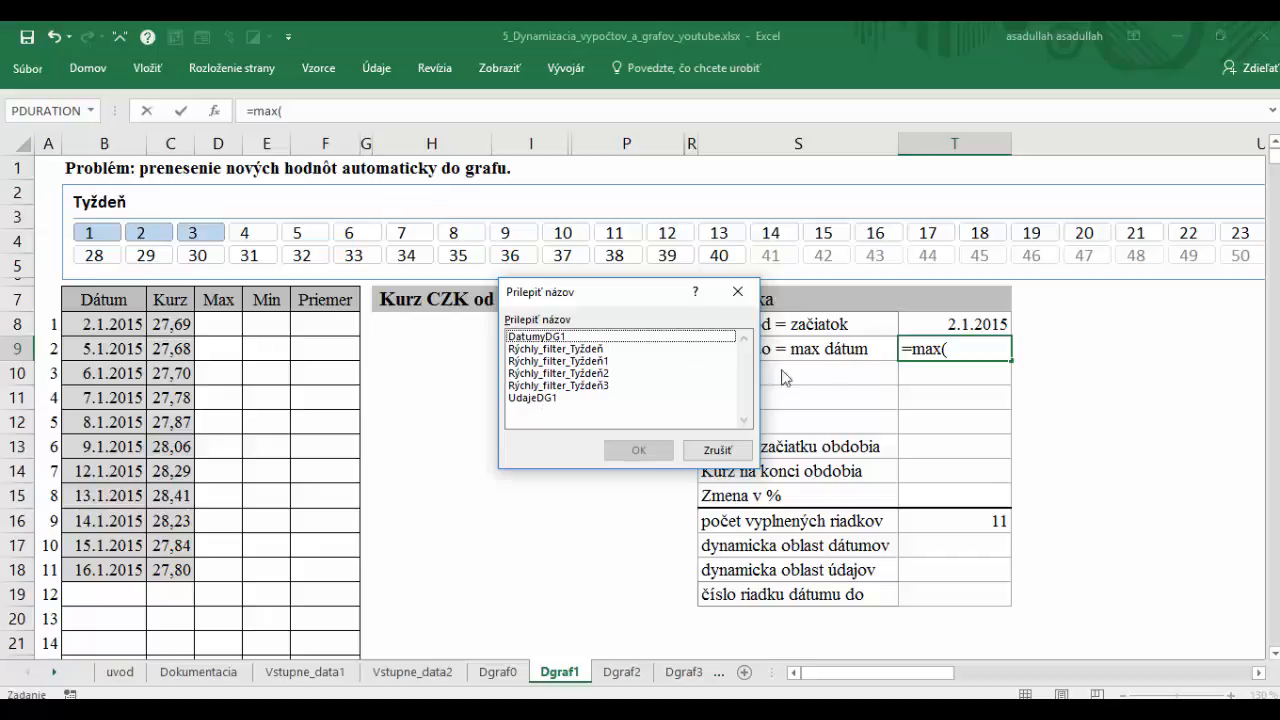
click(530, 340)
double_click(530, 340)
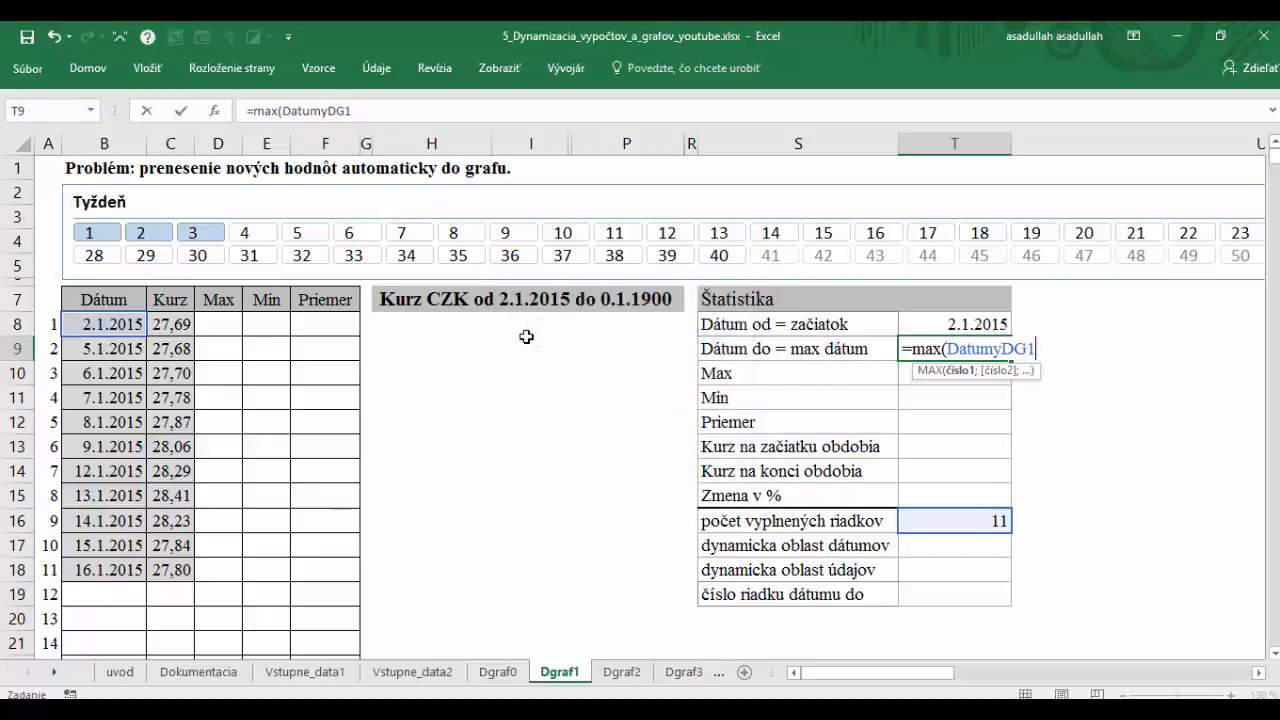
text())
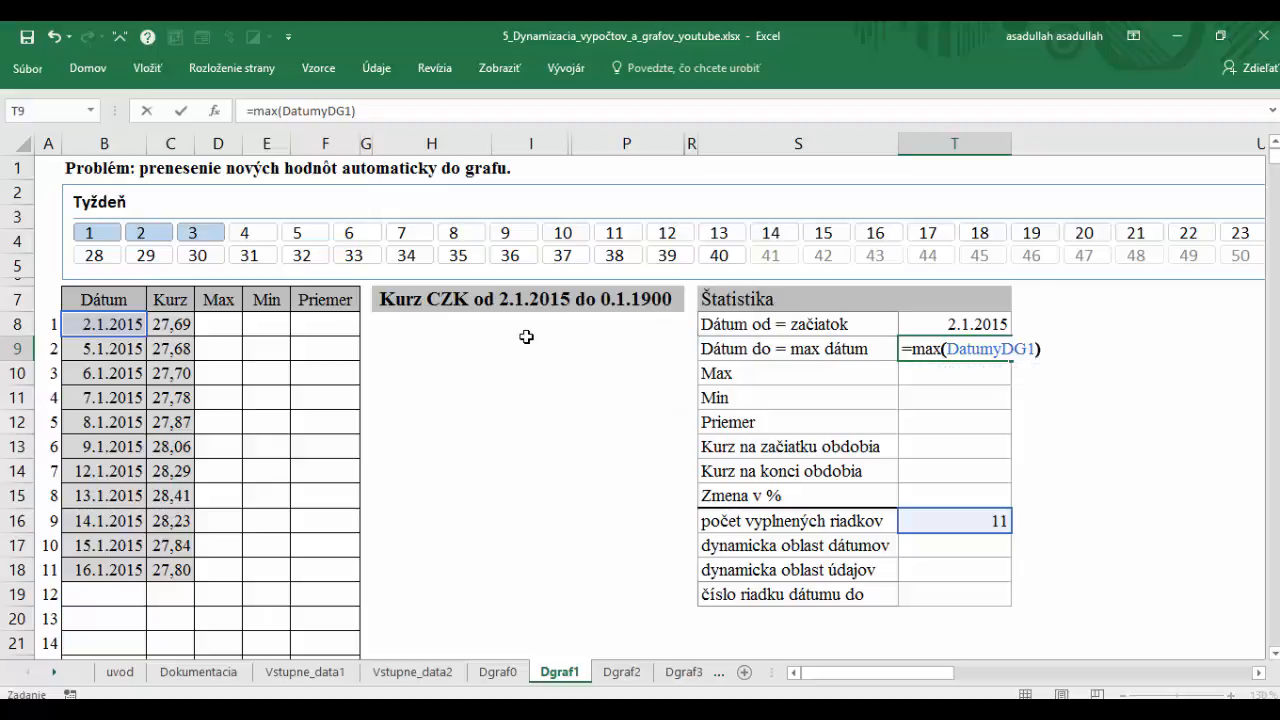
key(Return)
click(985, 350)
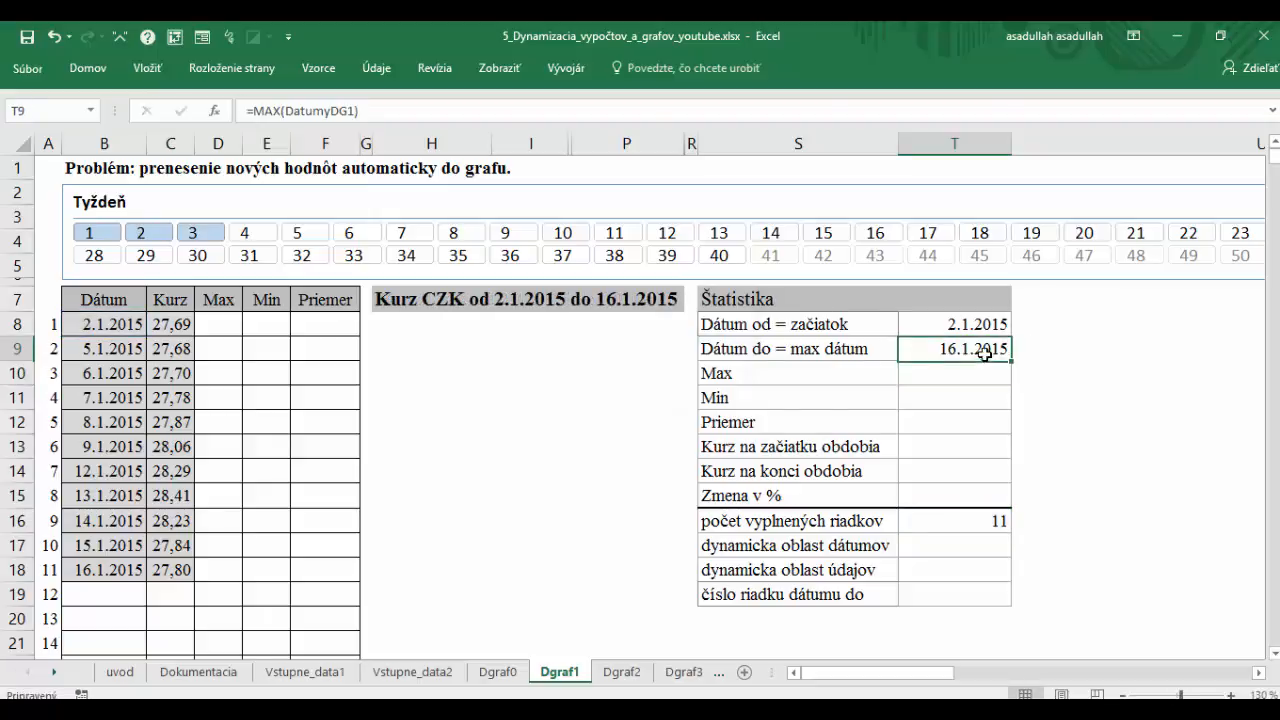
click(106, 571)
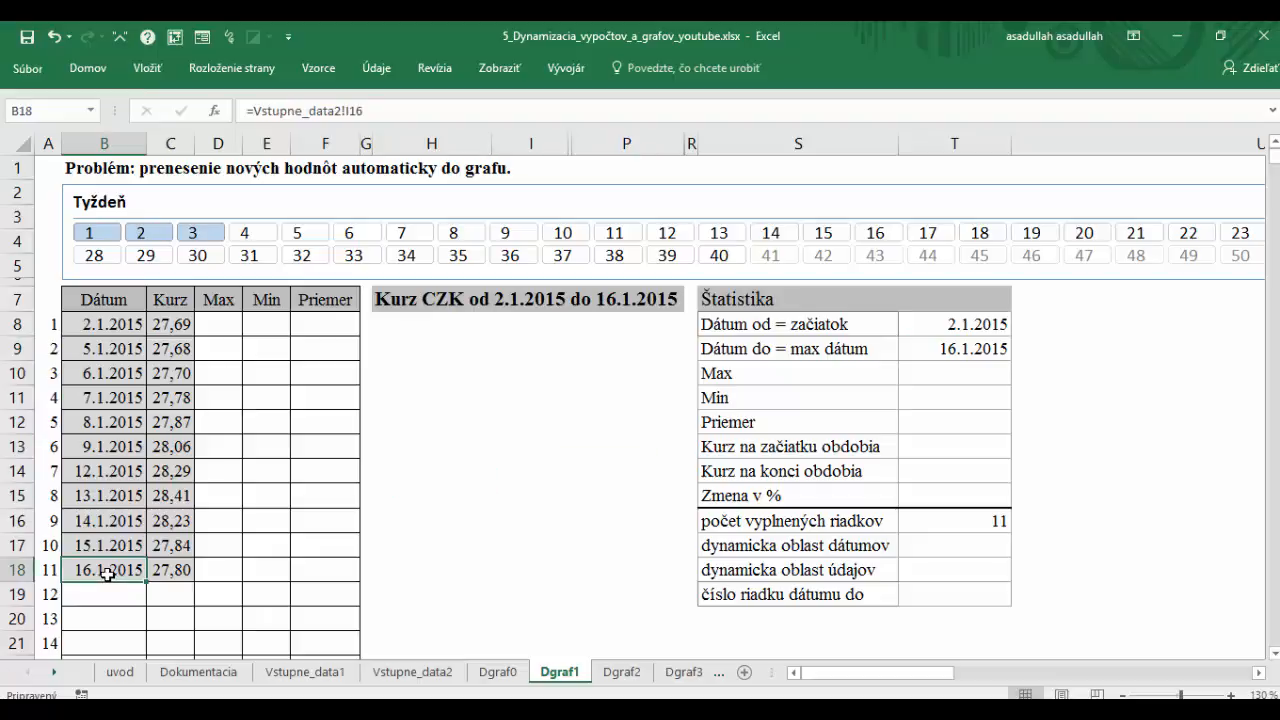
click(985, 350)
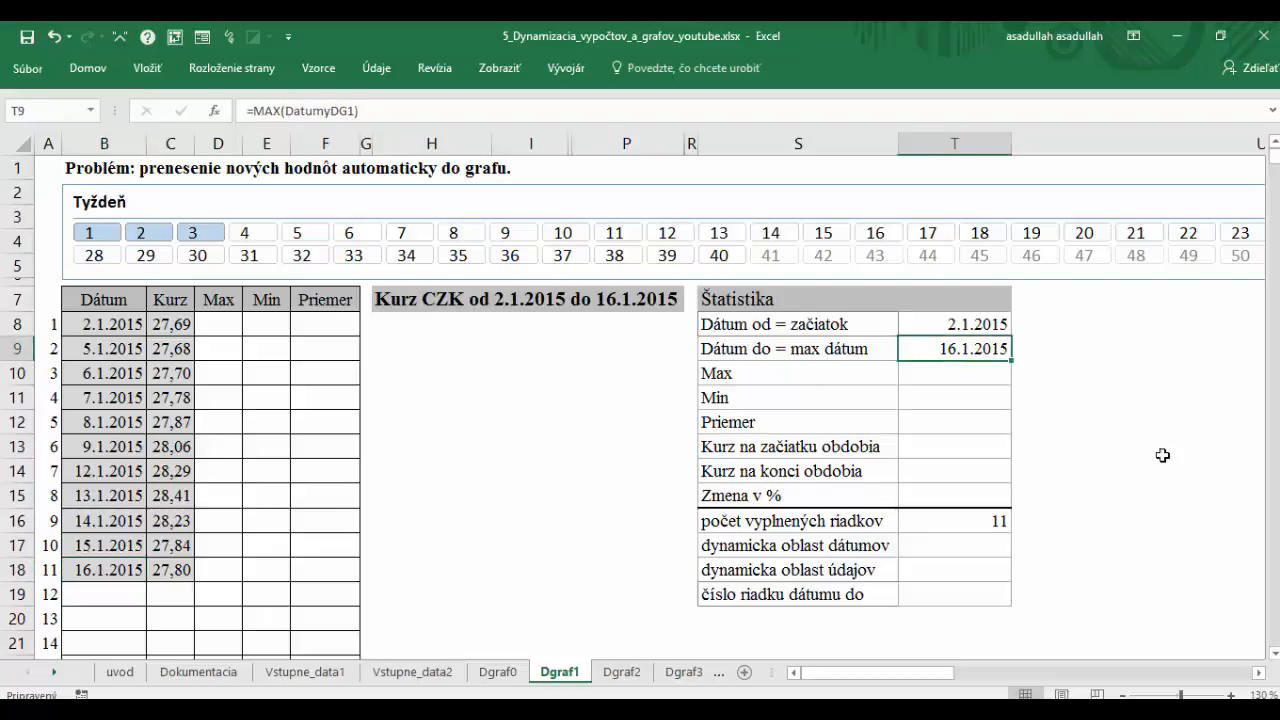
Step: Calculate the maximum rate in T10 with =MAX(UdajeDG1) and check the linked Max column D8:D18
click(940, 374)
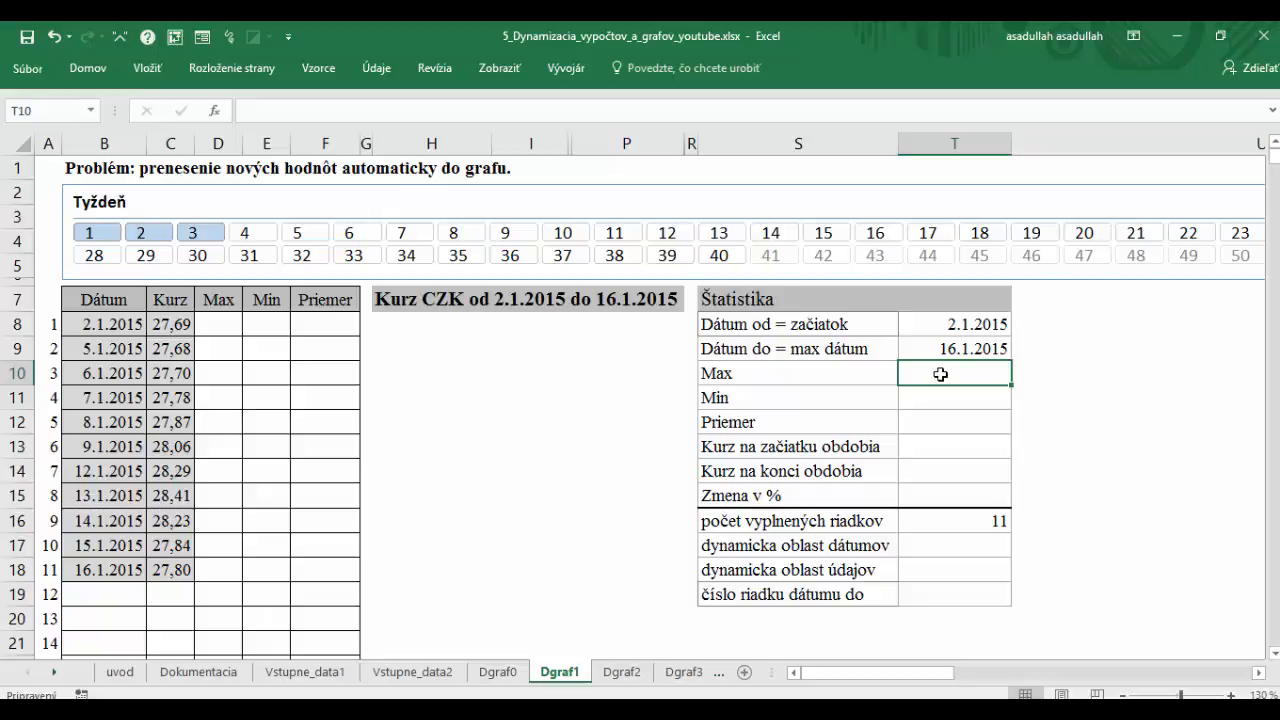
text(=max()
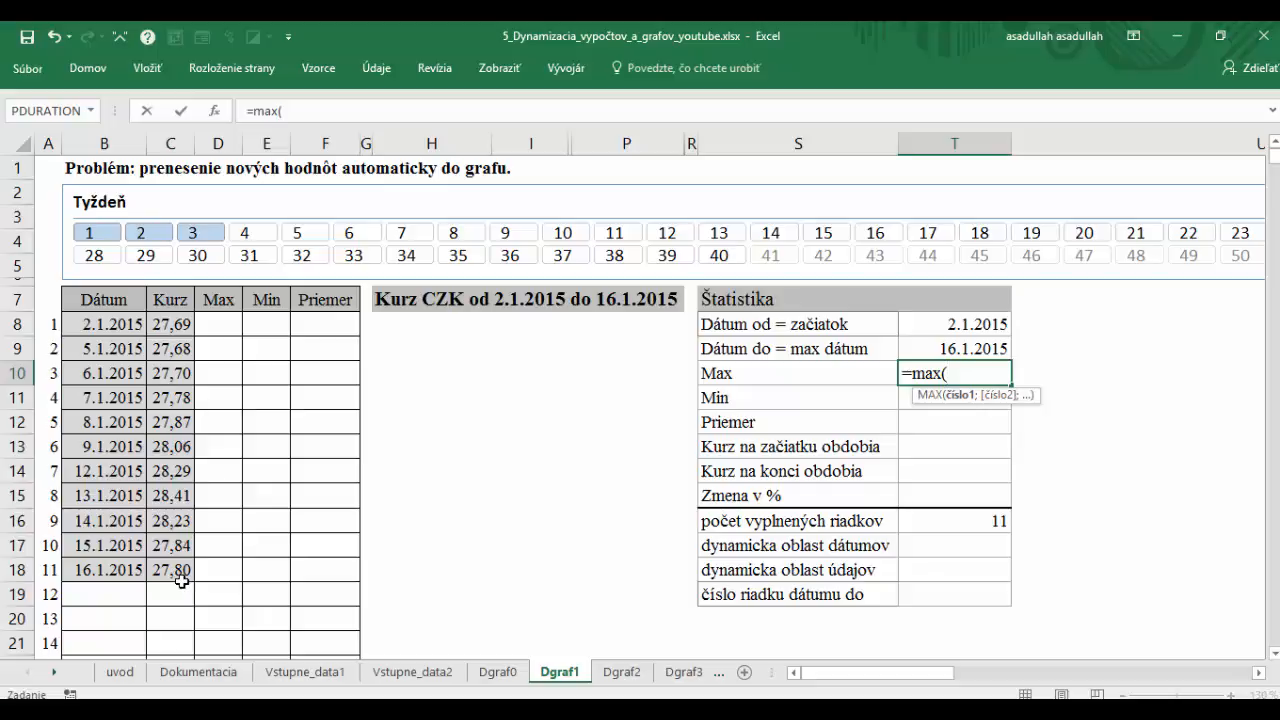
key(F3)
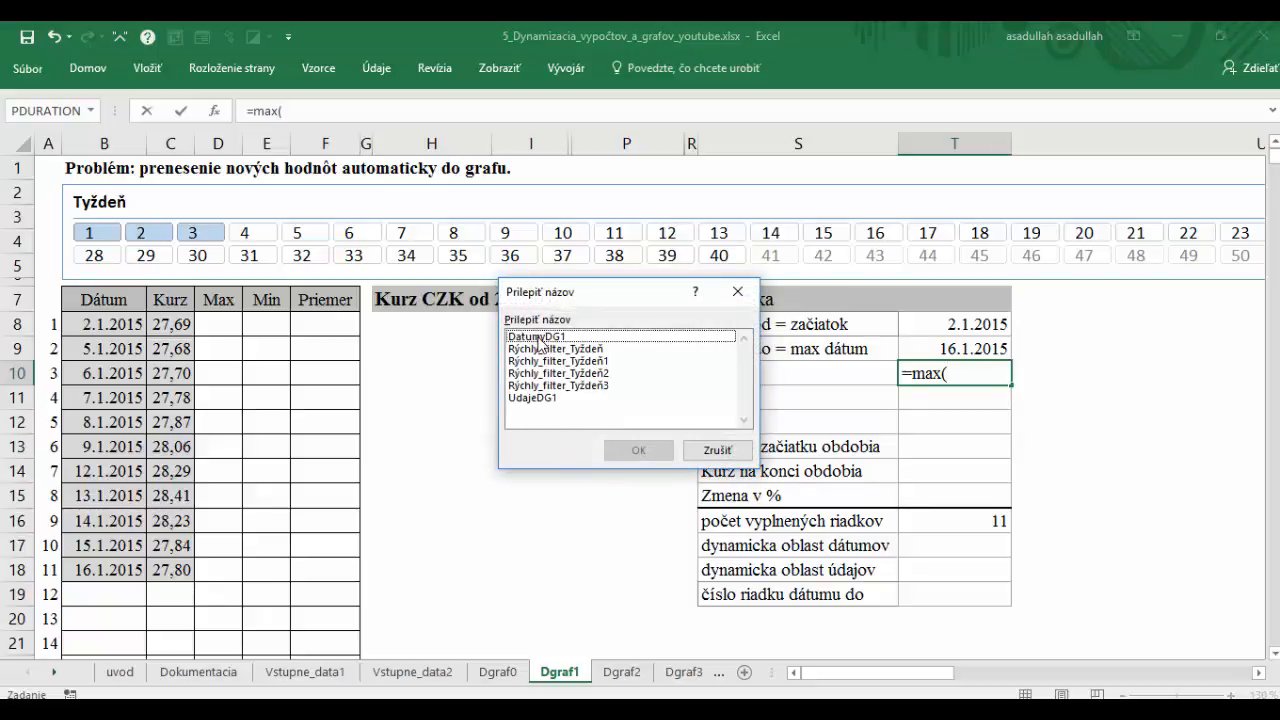
double_click(538, 397)
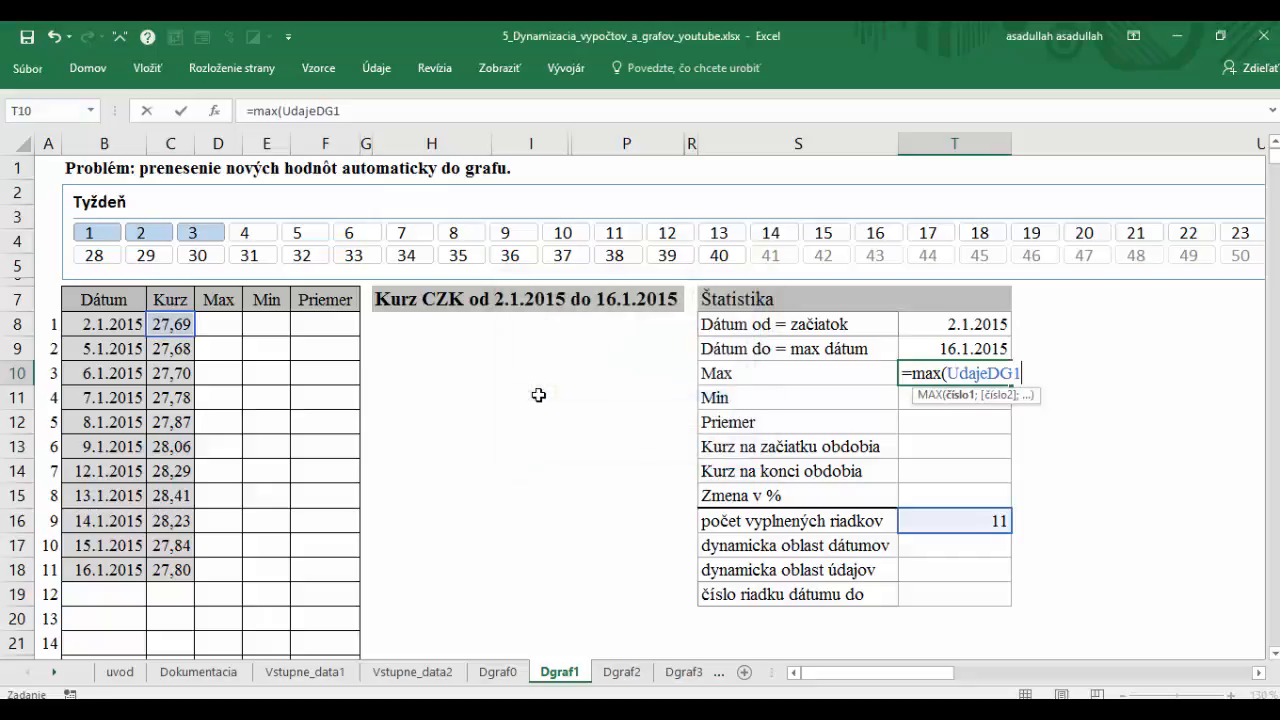
text())
key(Return)
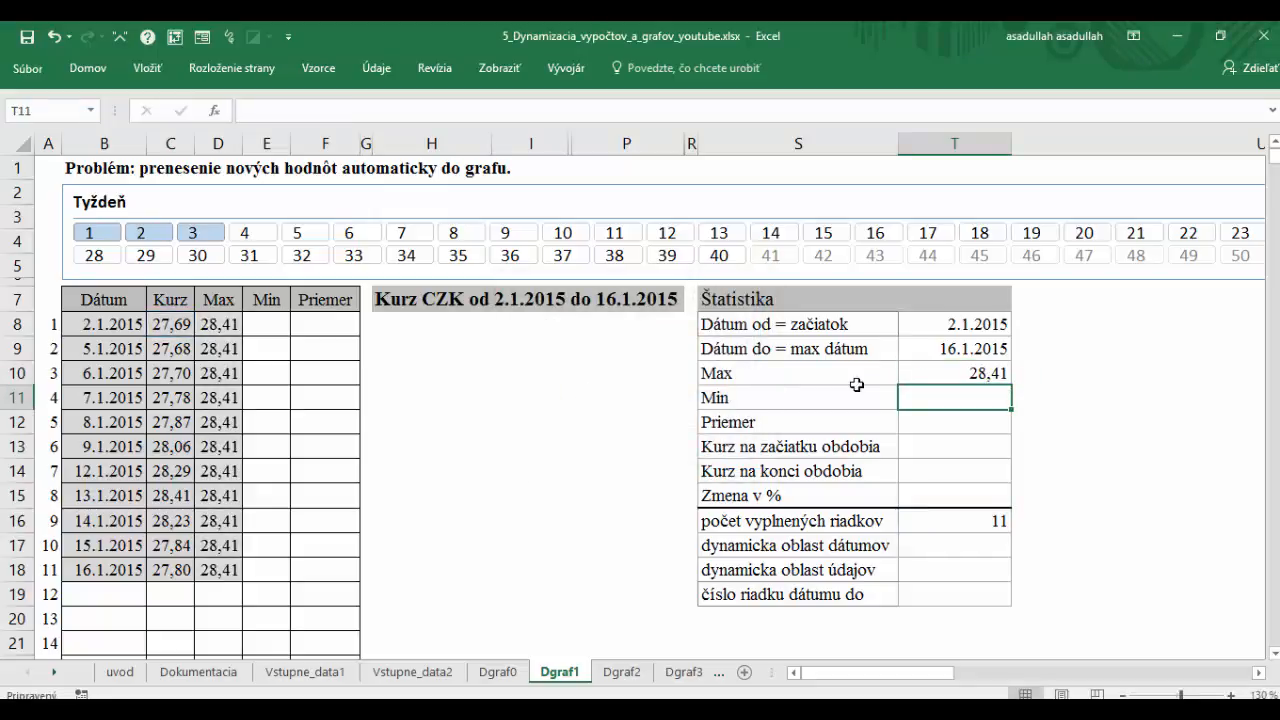
click(982, 377)
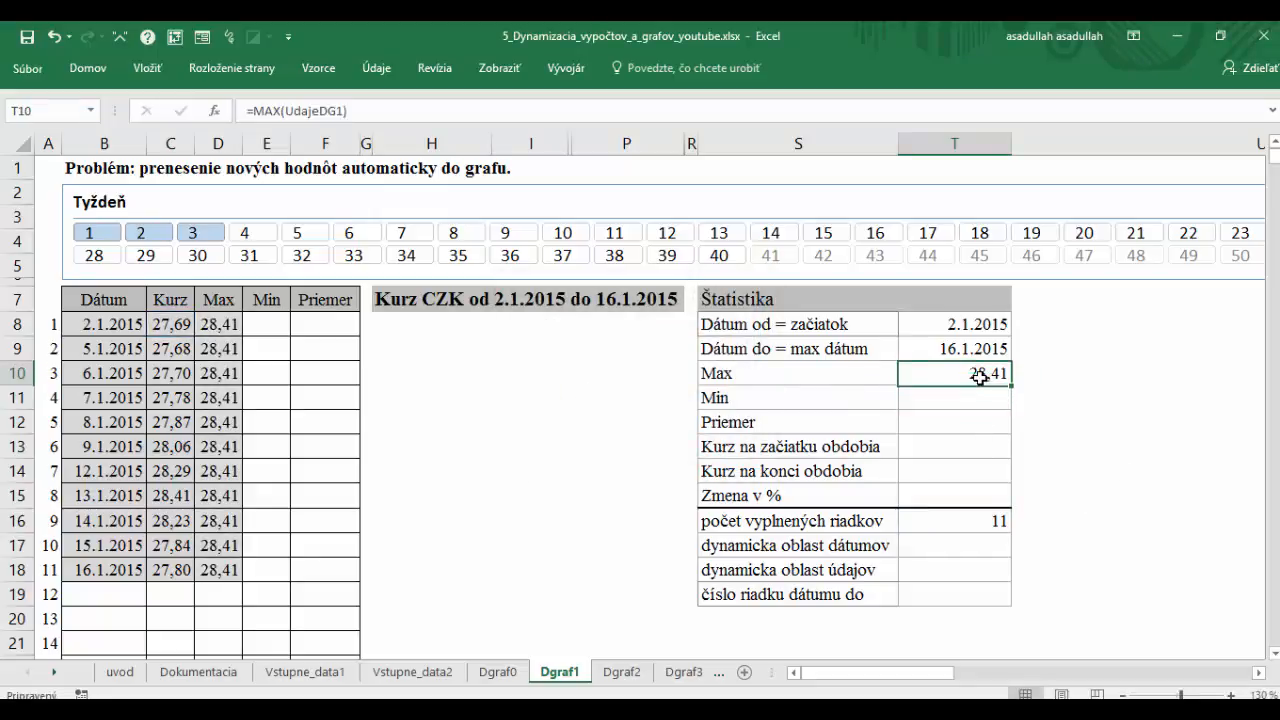
drag(218, 330, 212, 572)
click(210, 324)
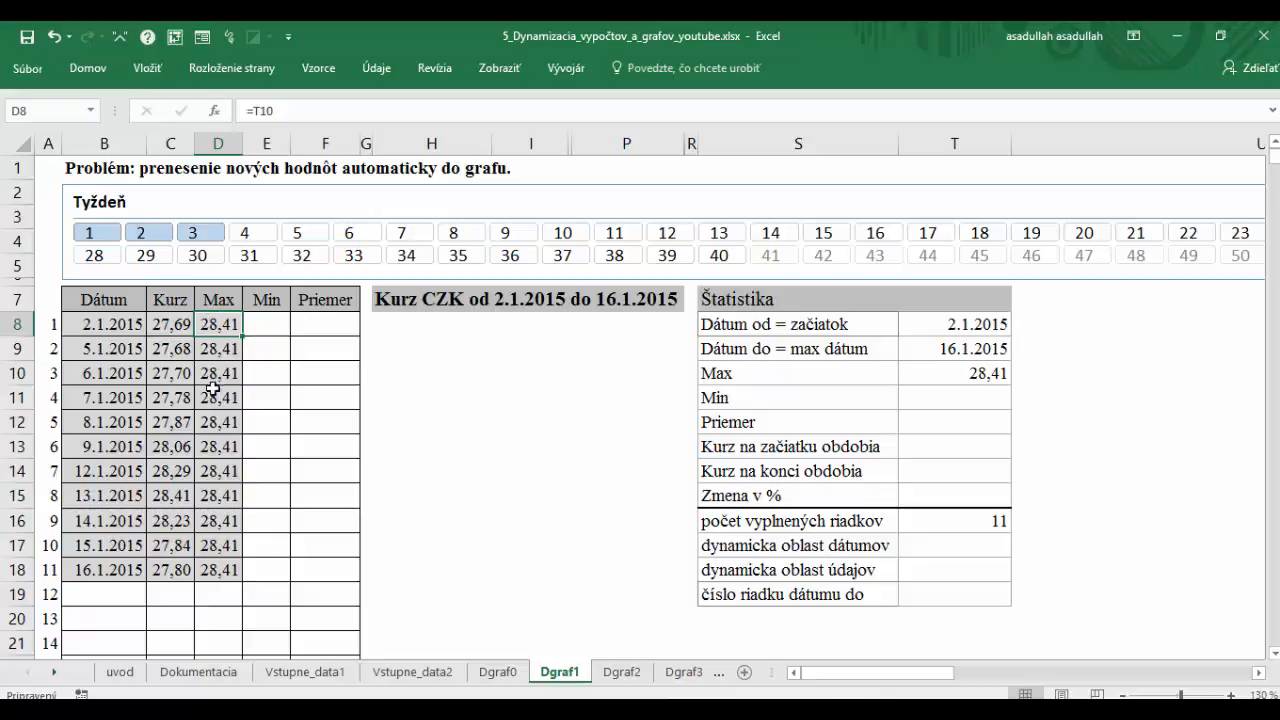
Step: Calculate the minimum rate in T11 with =MIN(UdajeDG1), inserting the defined name from the name list
drag(210, 545, 205, 560)
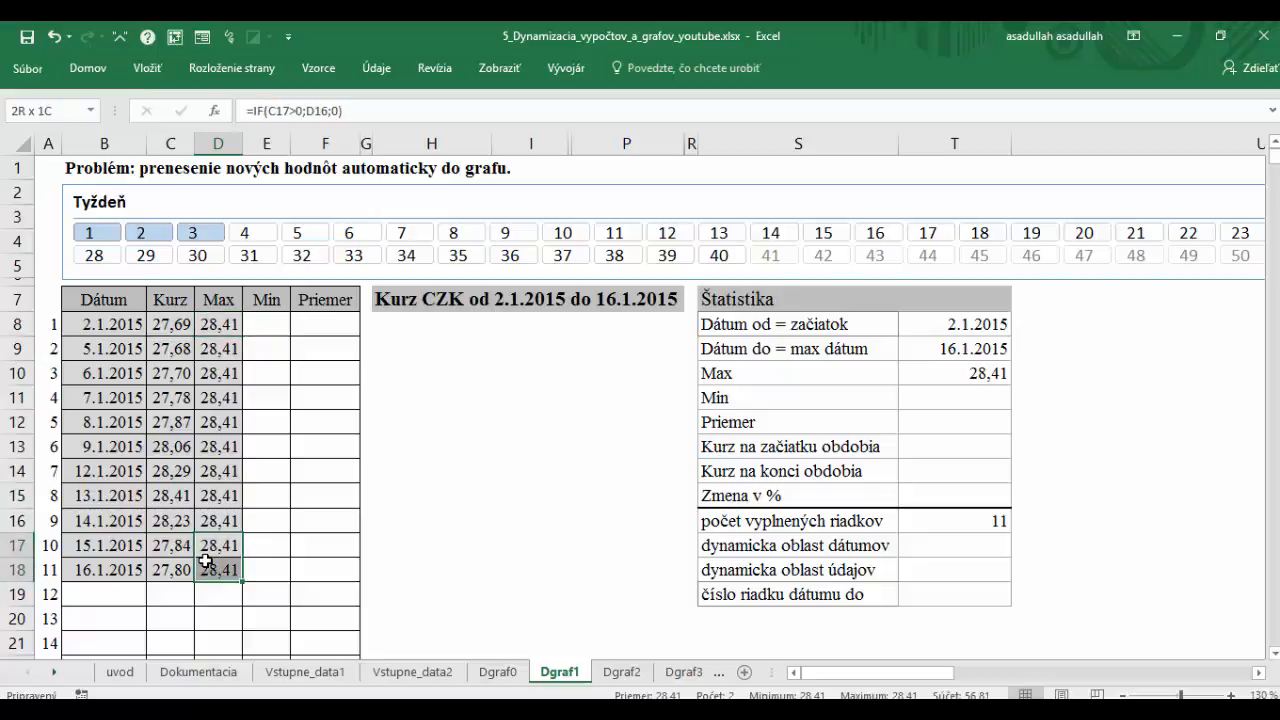
click(955, 378)
click(946, 399)
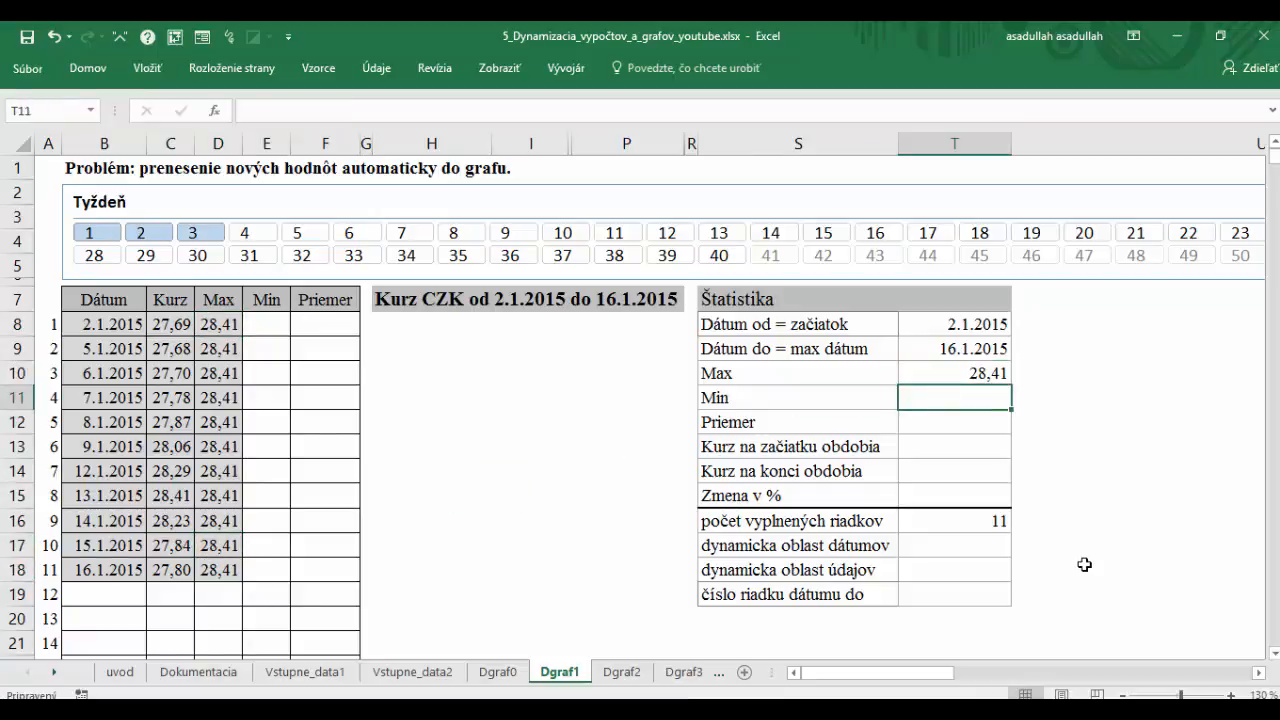
text(=min)
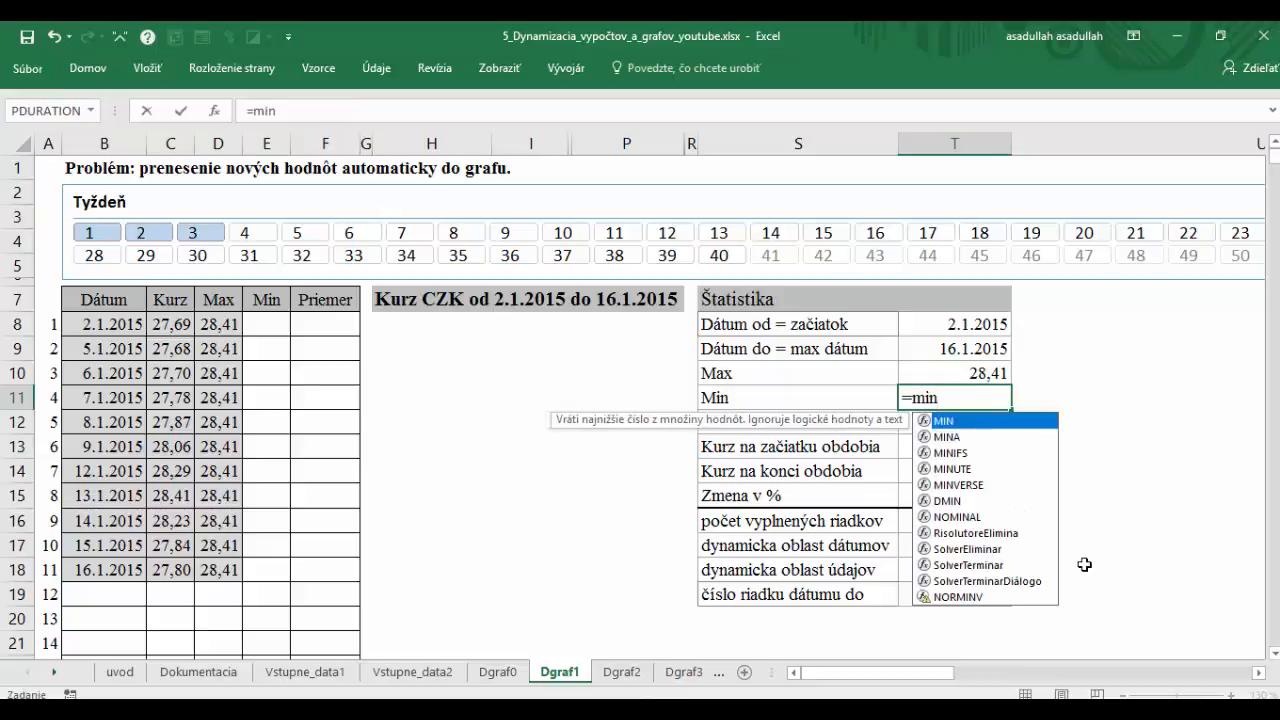
text(()
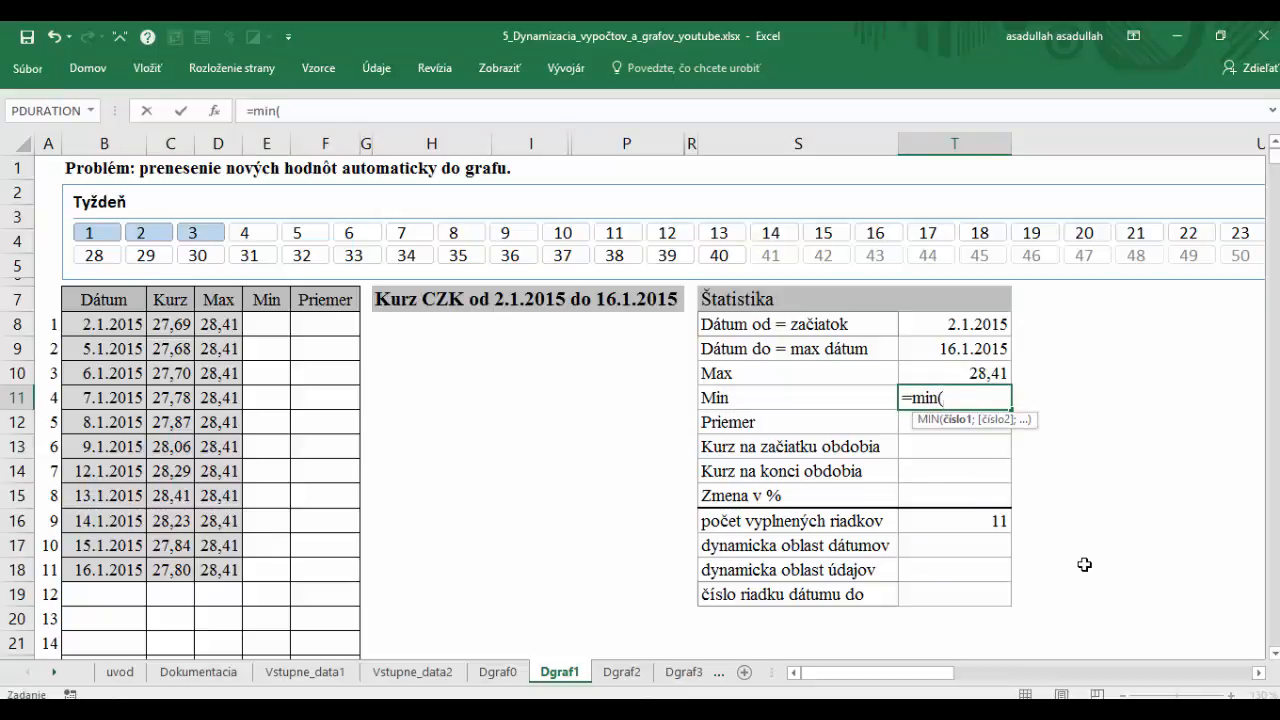
key(F3)
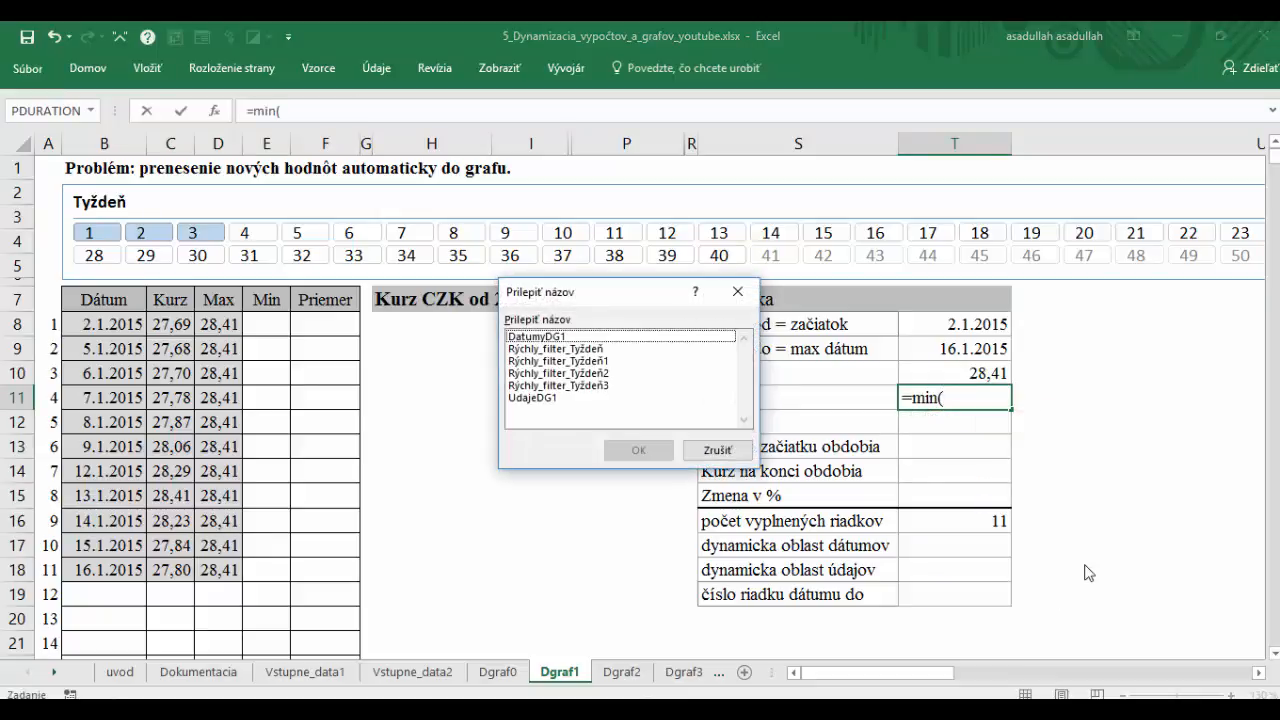
click(524, 398)
double_click(524, 398)
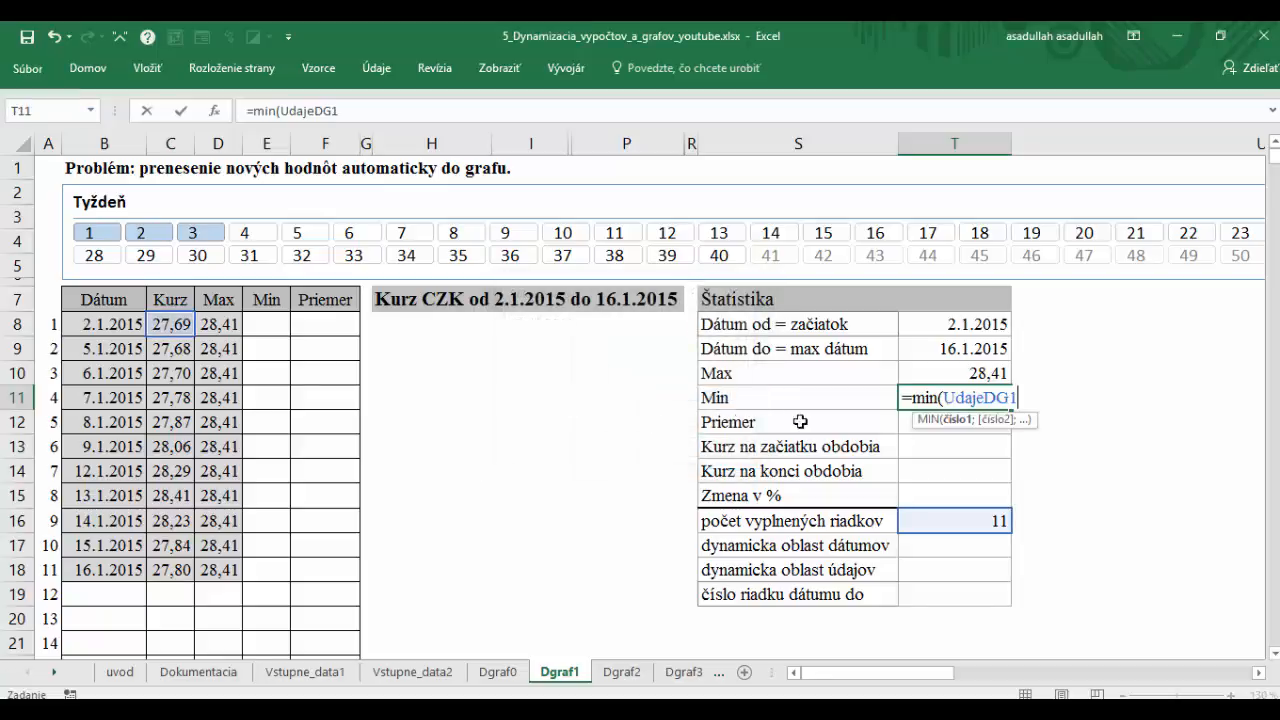
text())
key(Return)
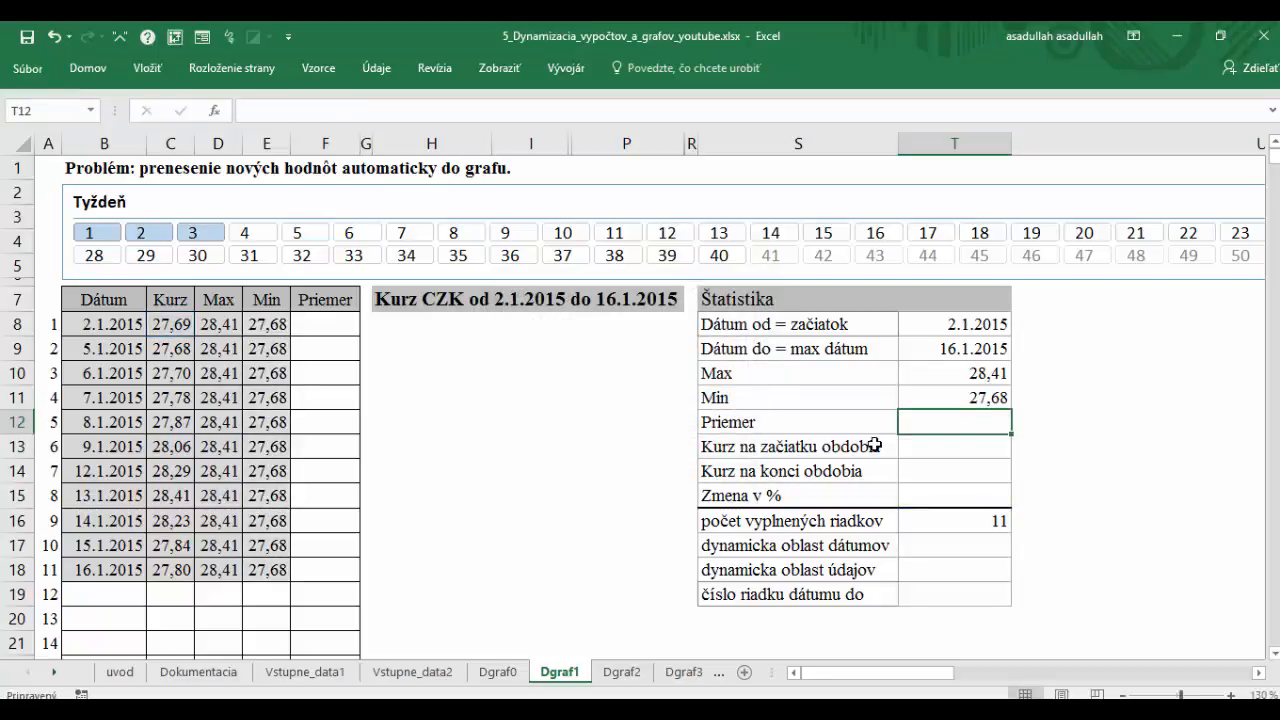
Step: Calculate the average rate (Priemer) in T12 with =AVERAGE(UdajeDG1), inserting the defined name from the name list
text(=)
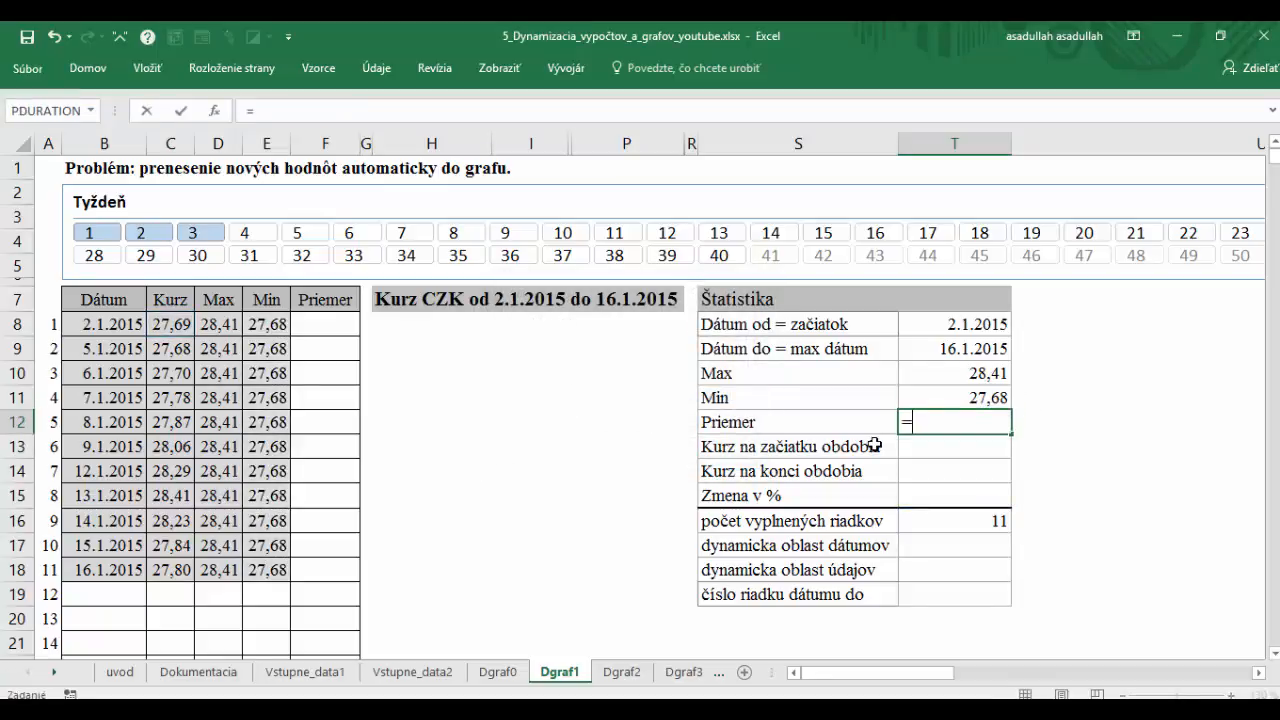
text(averah)
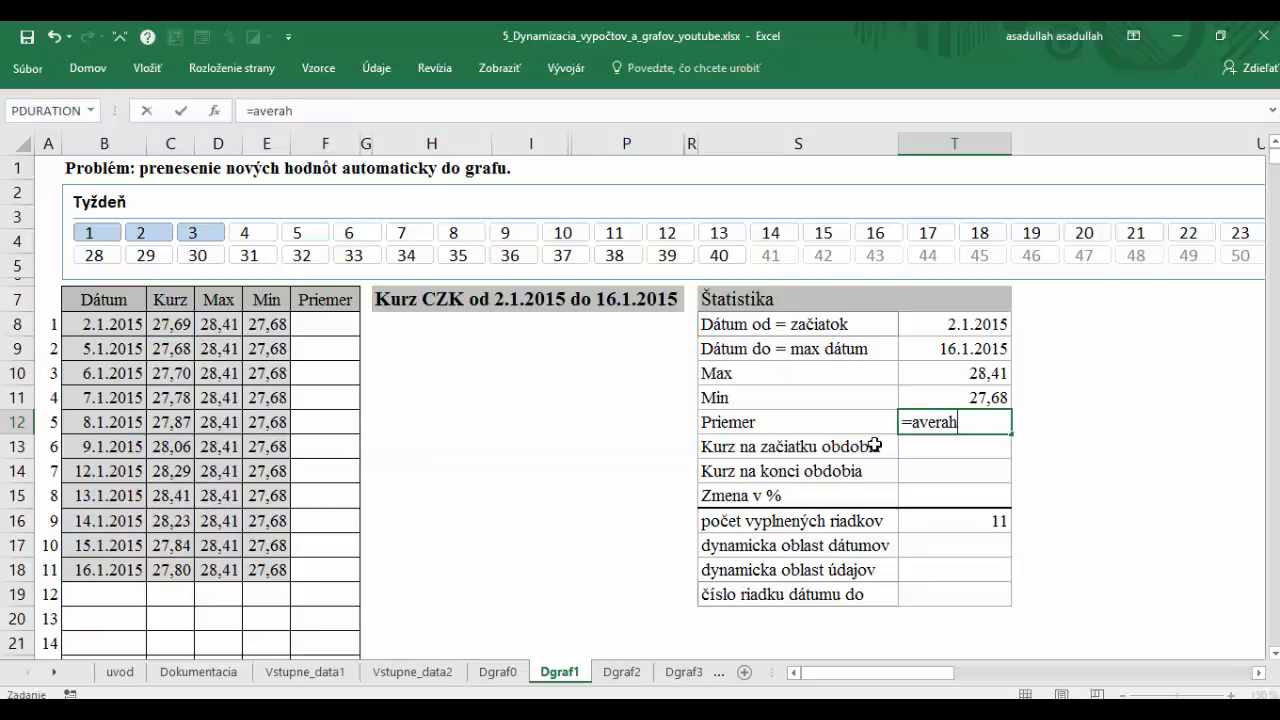
key(BackSpace)
text(ge()
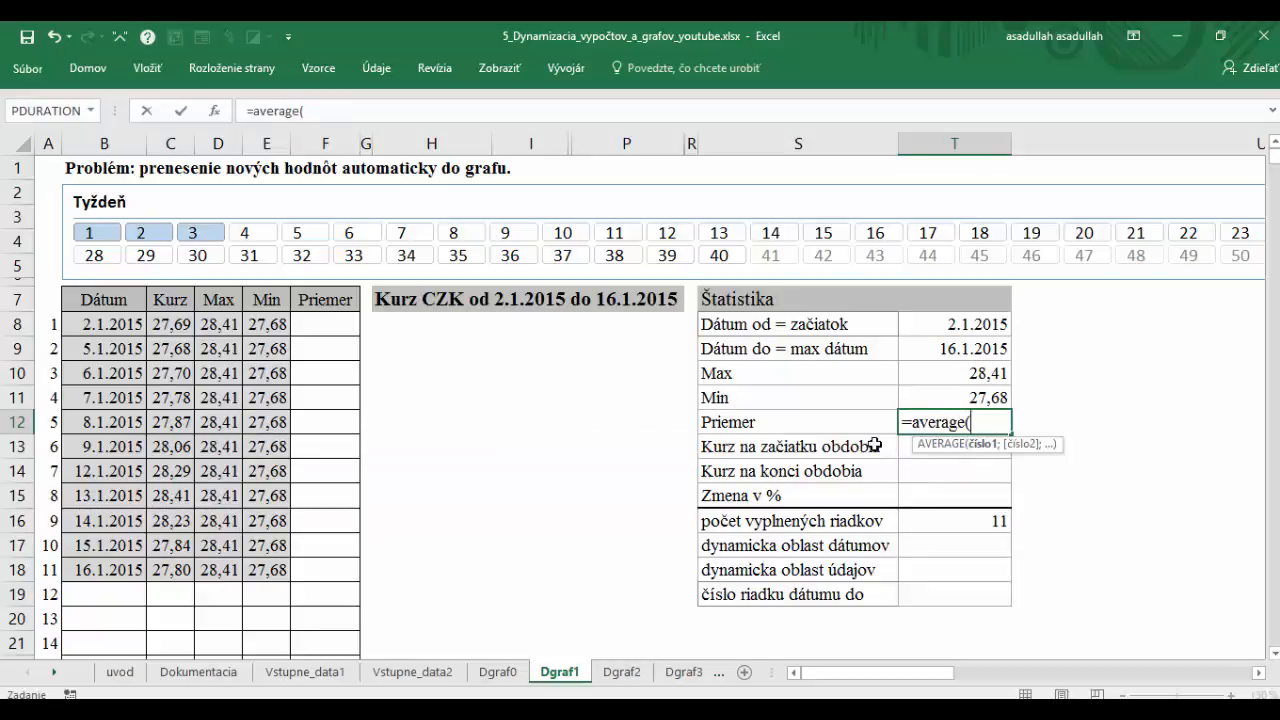
key(F3)
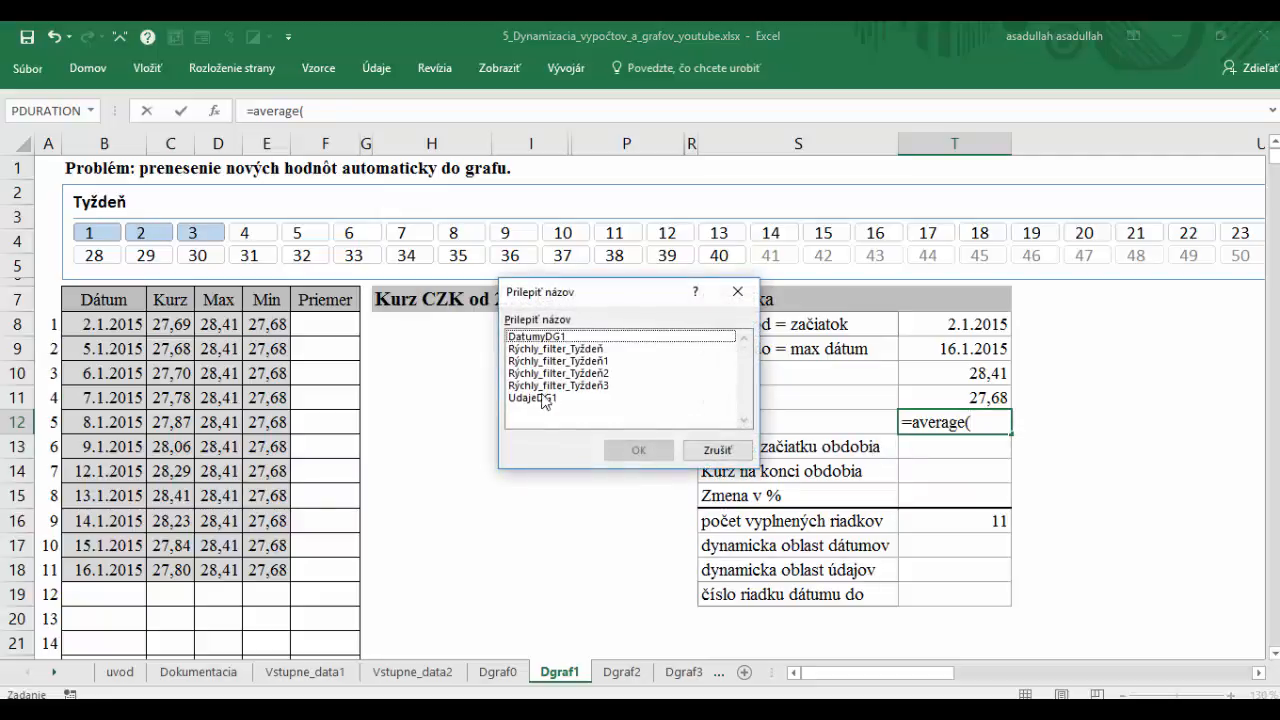
click(530, 397)
double_click(530, 397)
text())
key(Return)
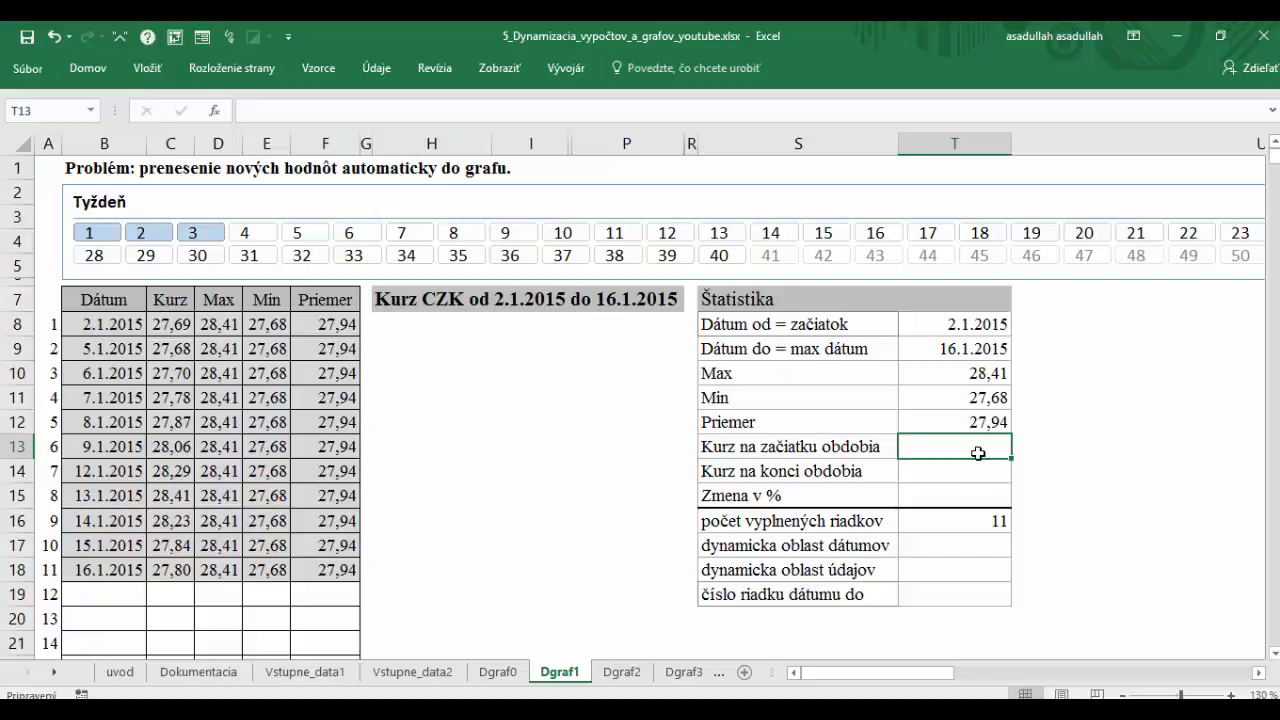
Step: Link the rate at the start of the period in T13 to the first rate with =C8
text(=)
click(174, 328)
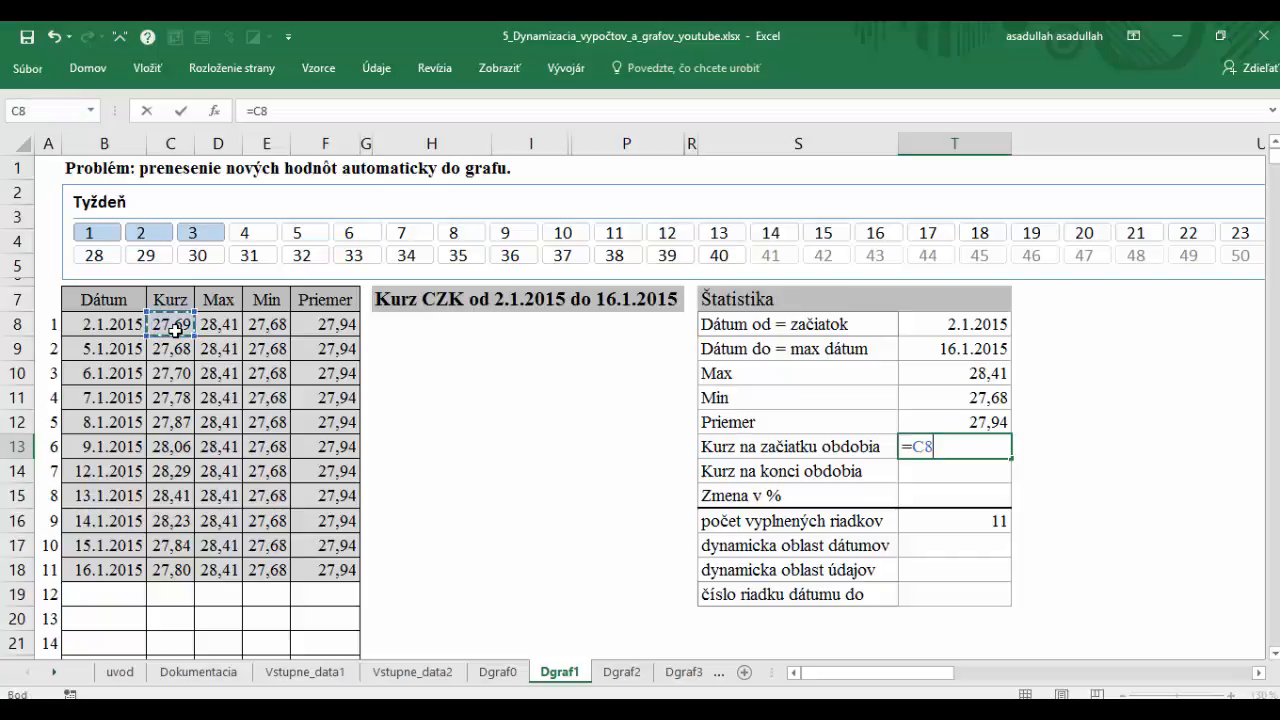
key(Return)
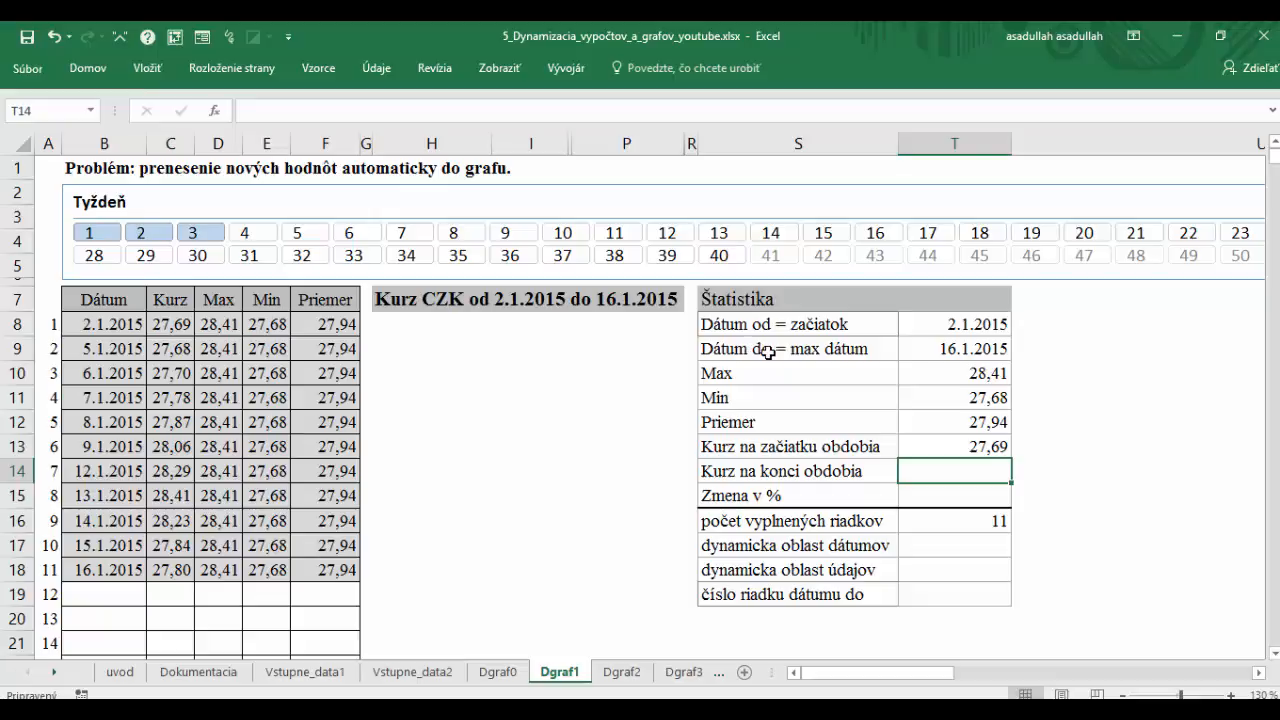
Step: Begin a MATCH formula in T19 for the end date's row number, using T9 as the lookup value
click(929, 597)
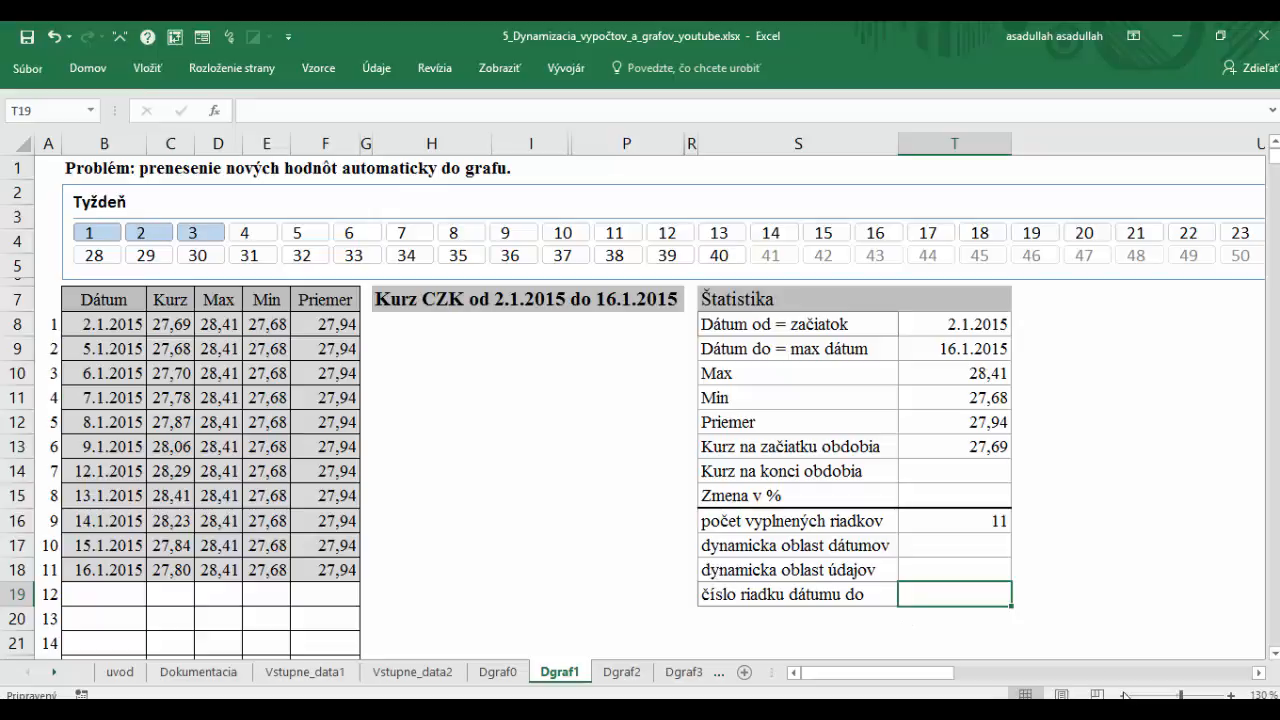
text(=)
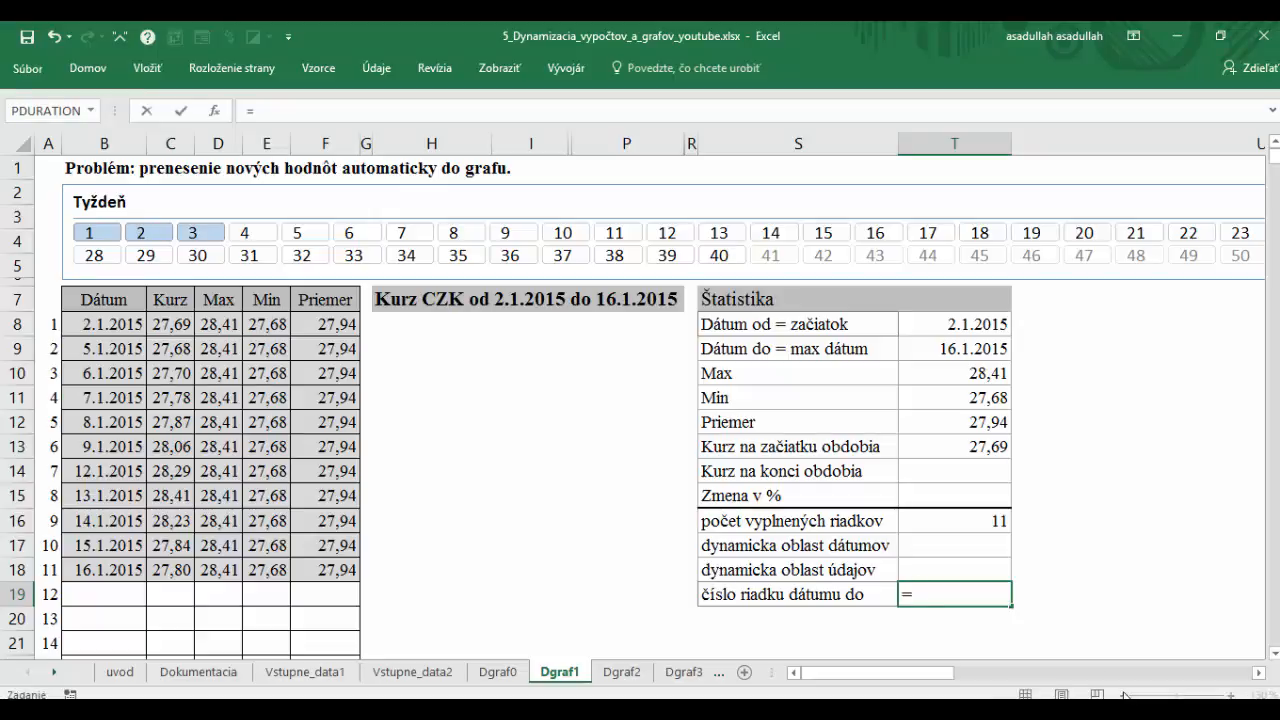
text(match)
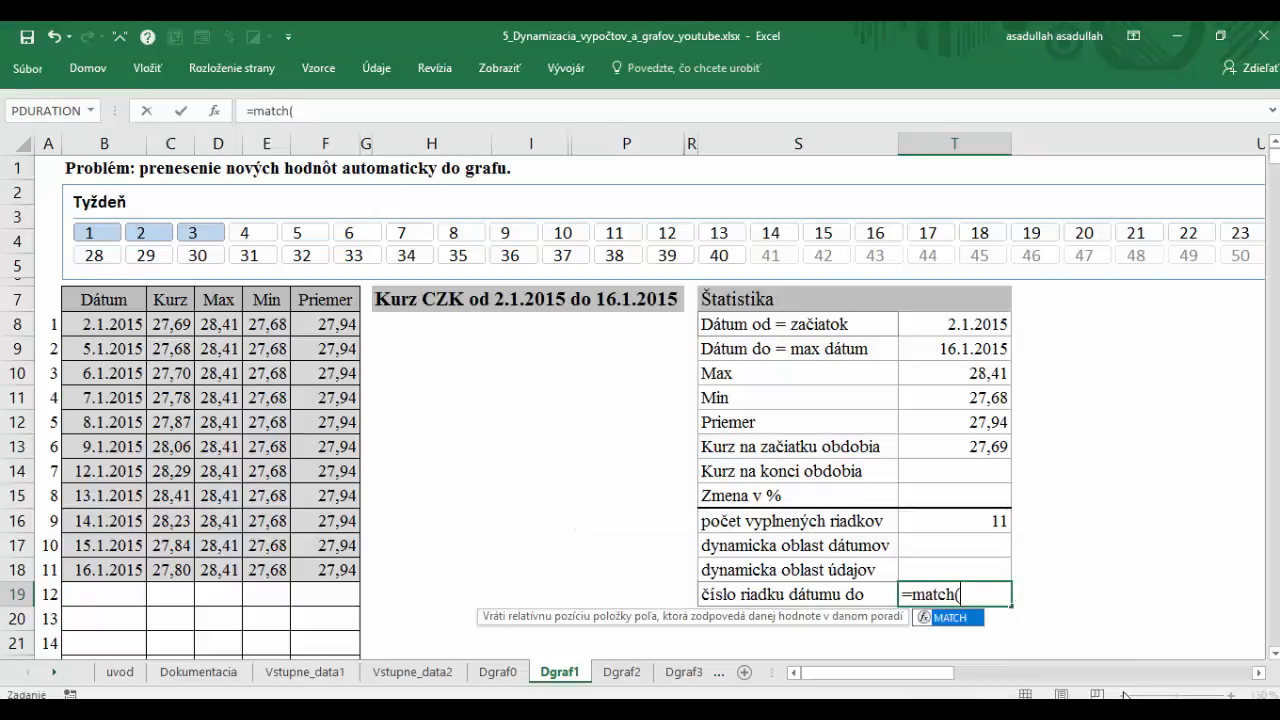
text(()
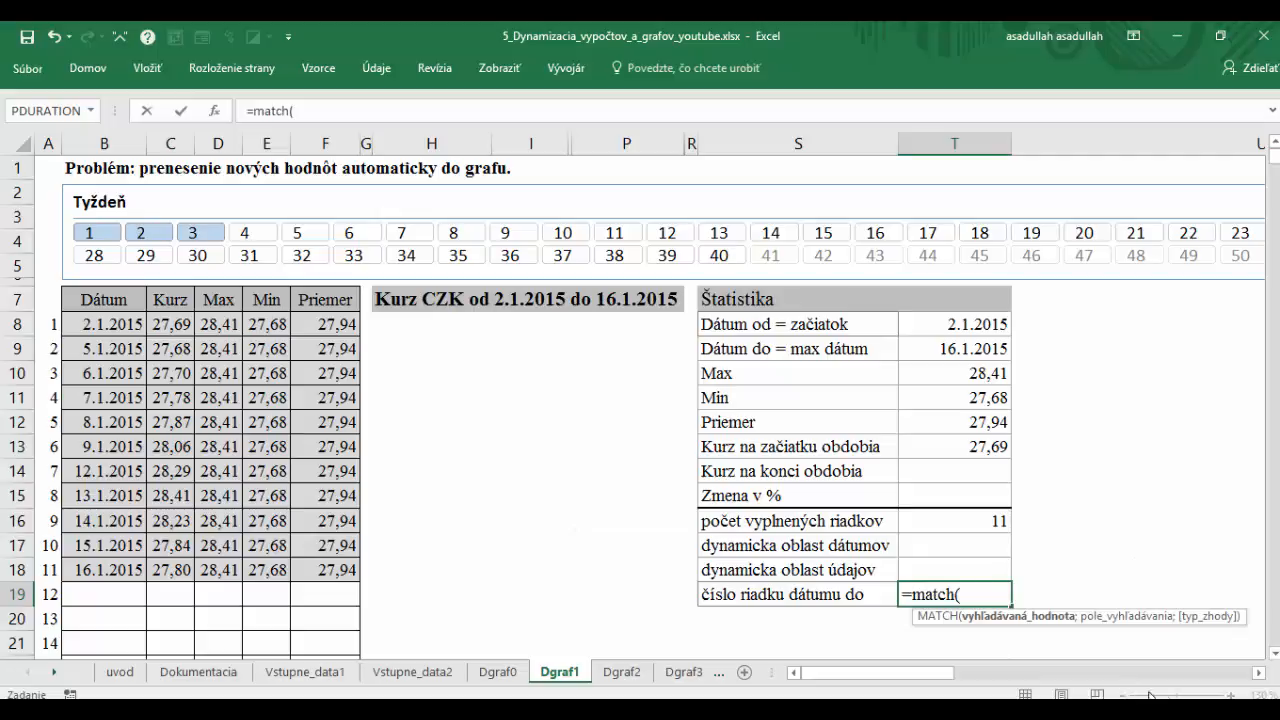
click(947, 348)
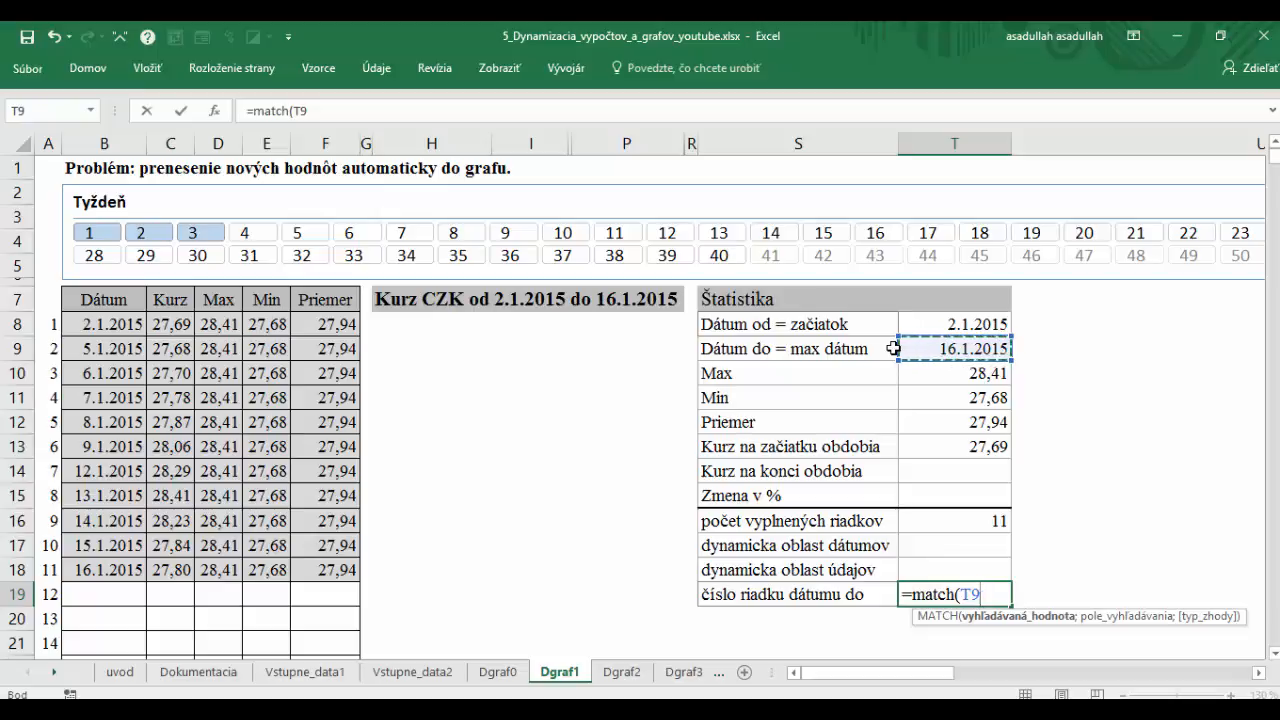
text(;)
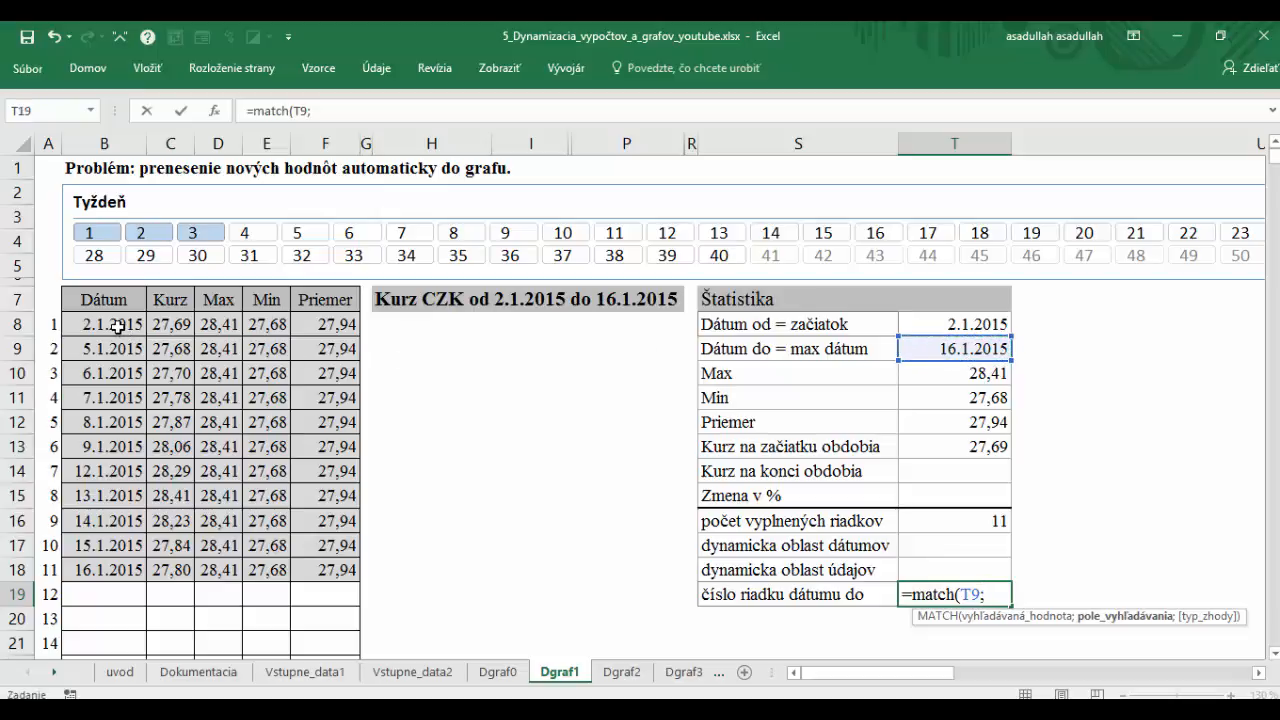
Step: Complete the T19 MATCH formula with lookup range B8:B1000 and match type 0, and check it against T9 and B18
drag(117, 325, 117, 372)
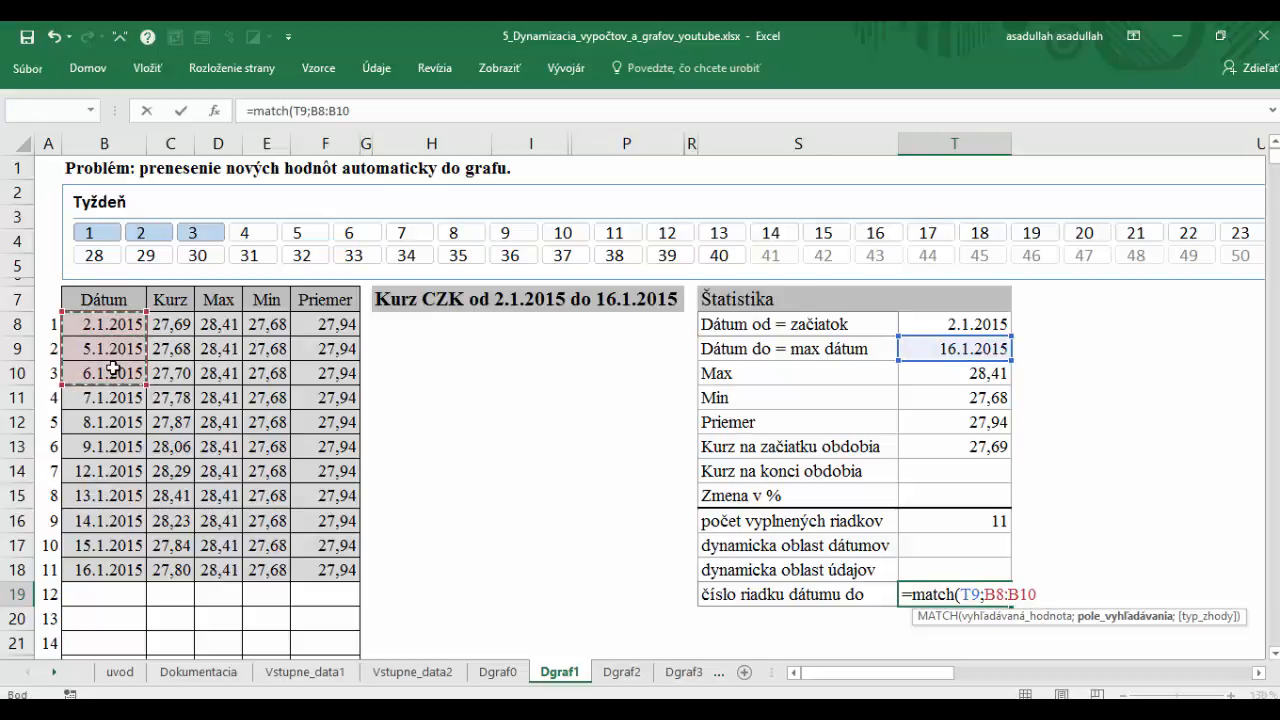
click(383, 117)
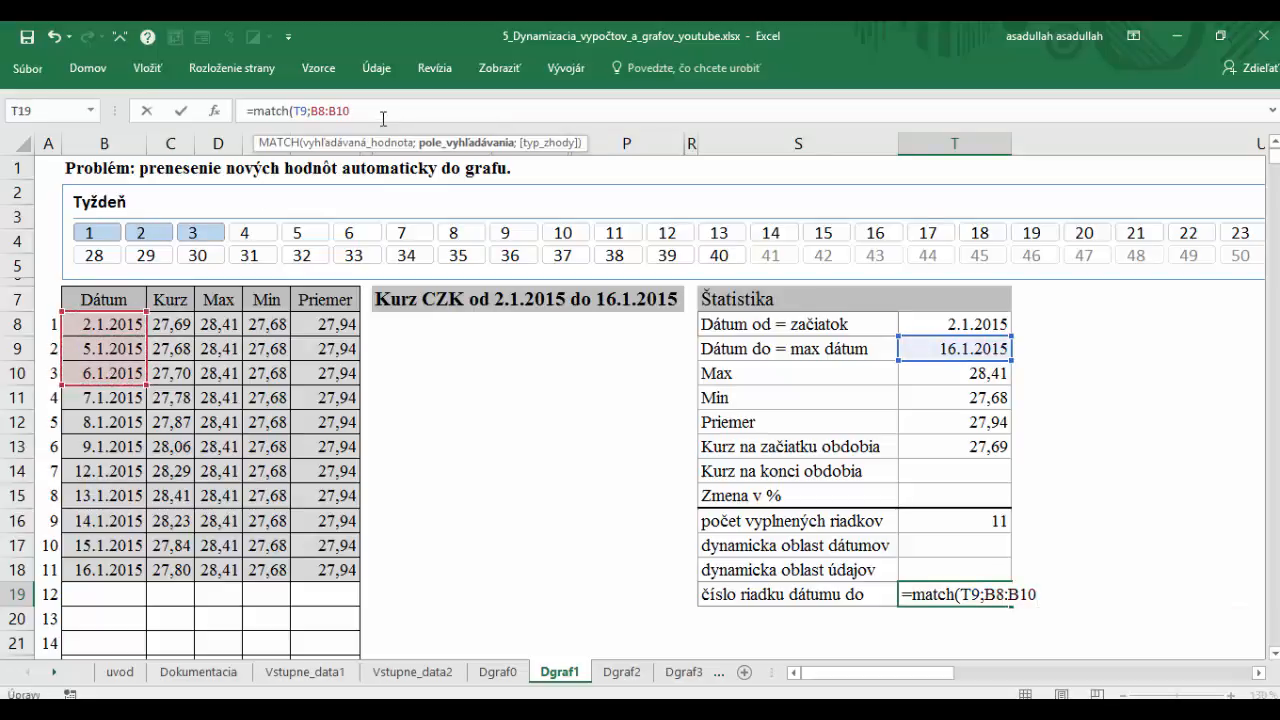
text(00)
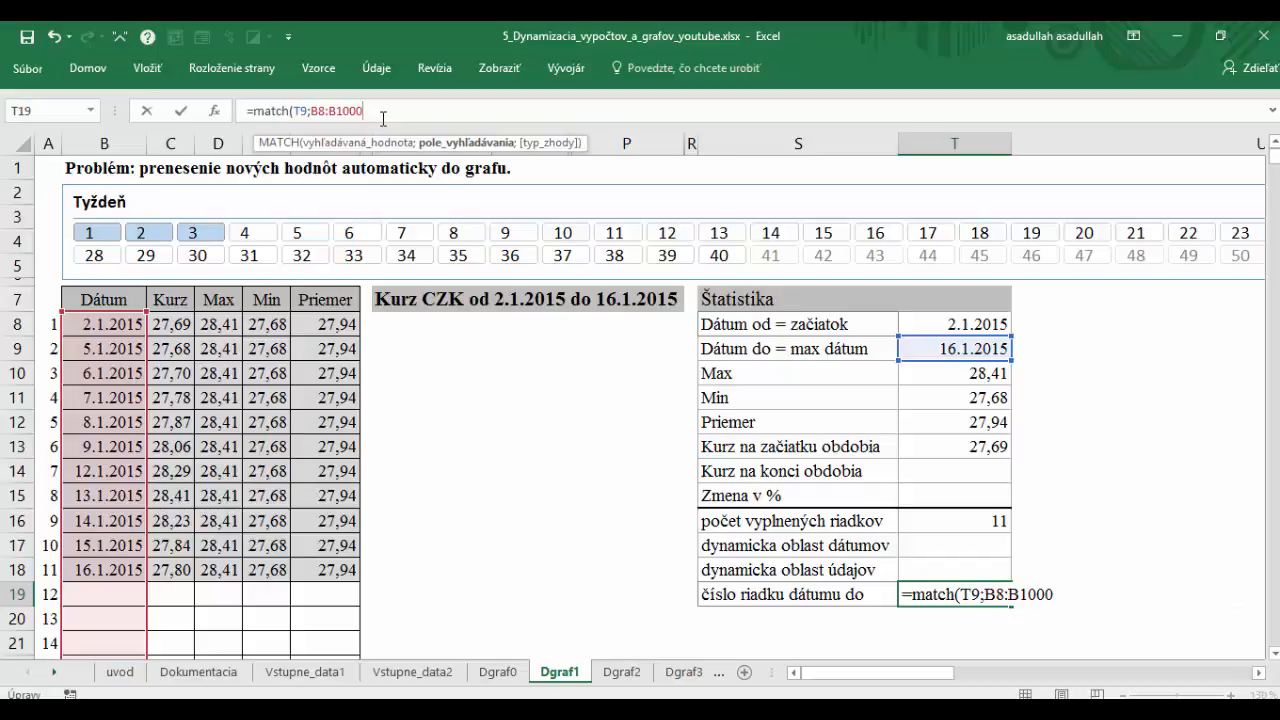
text(;)
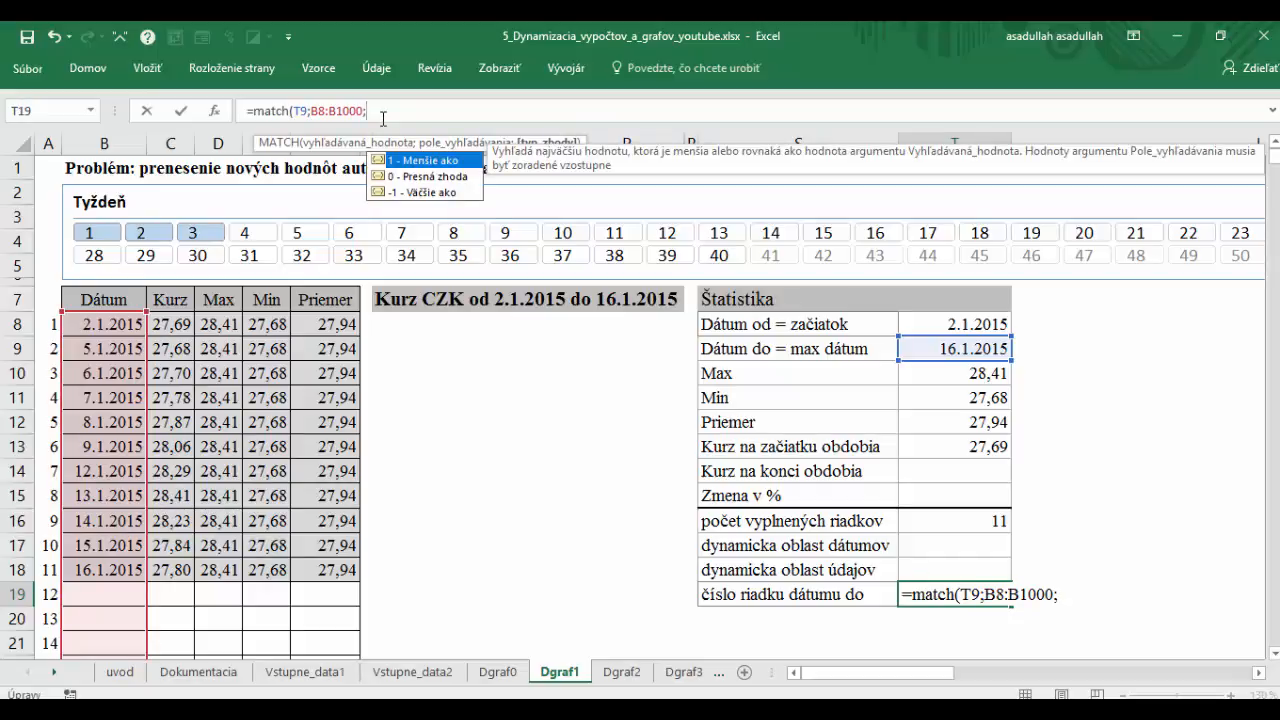
text(0))
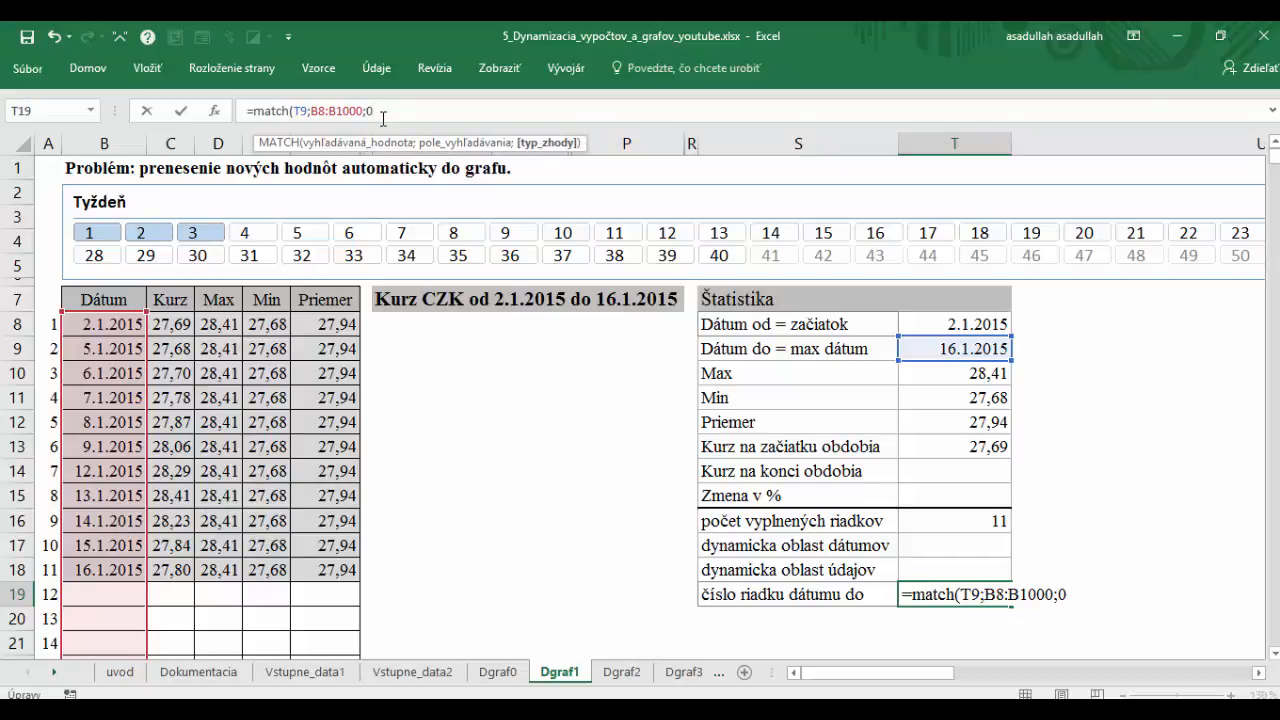
key(Return)
click(982, 594)
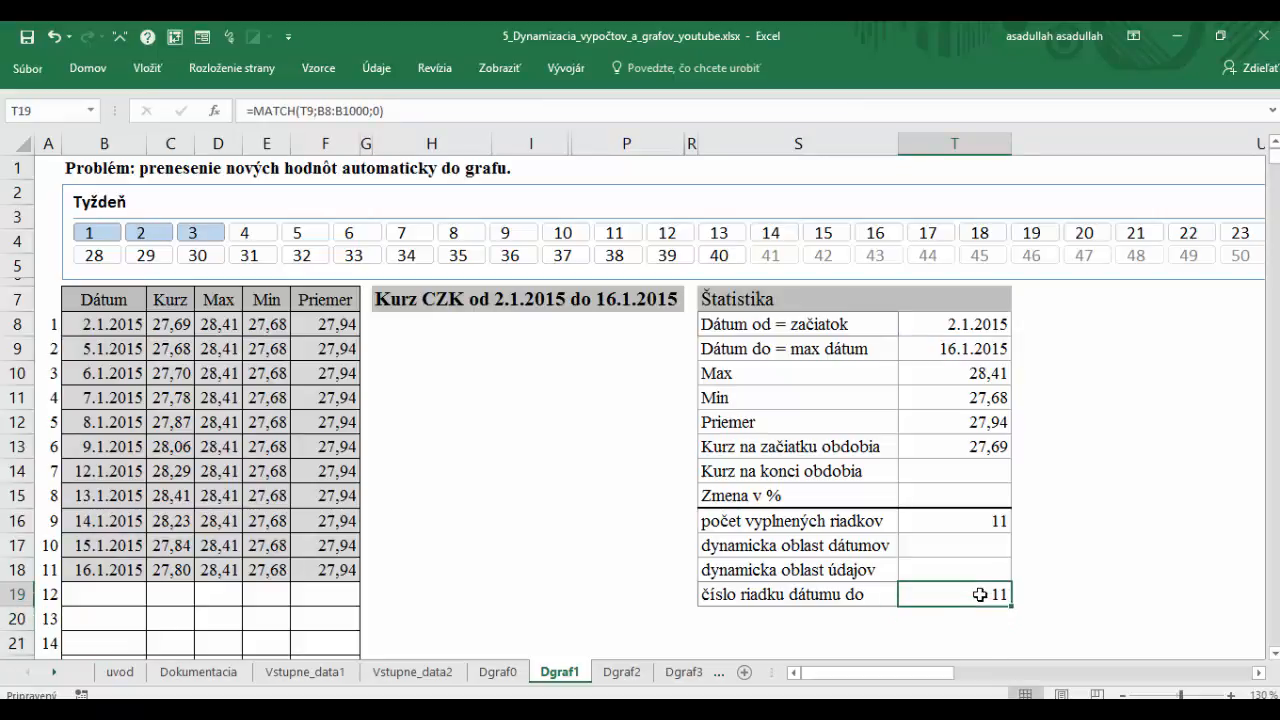
click(940, 349)
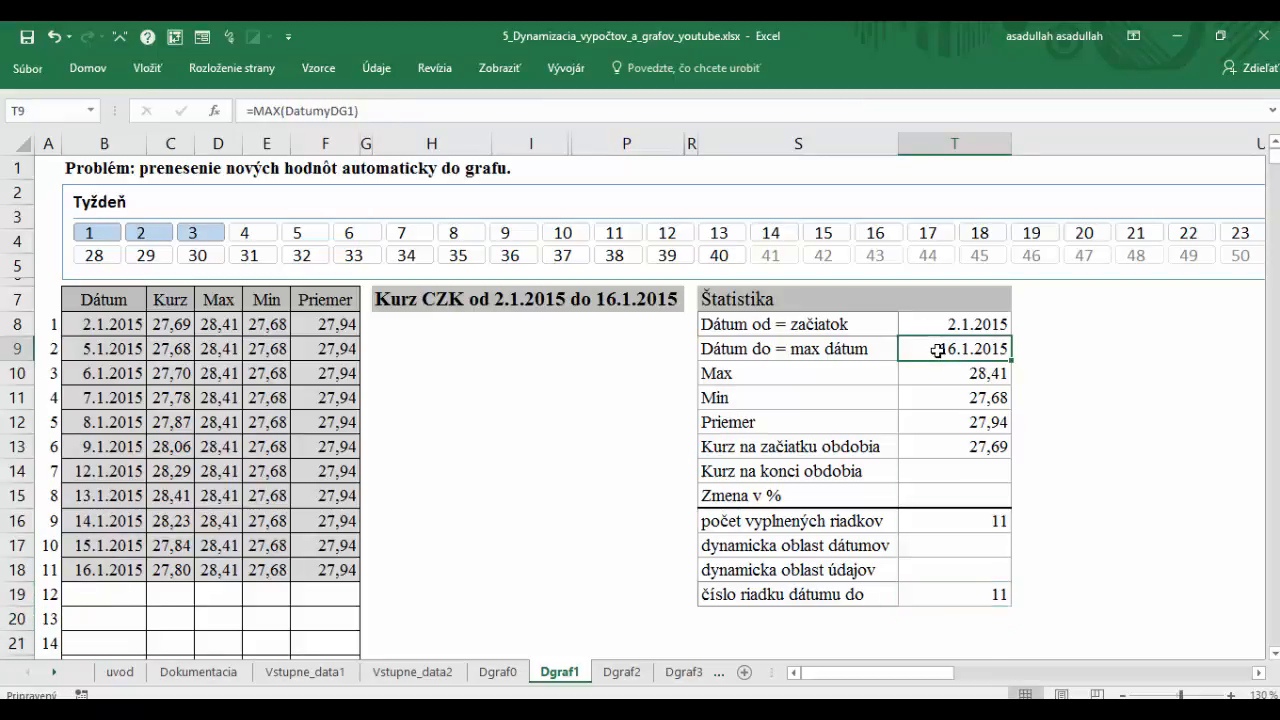
click(104, 569)
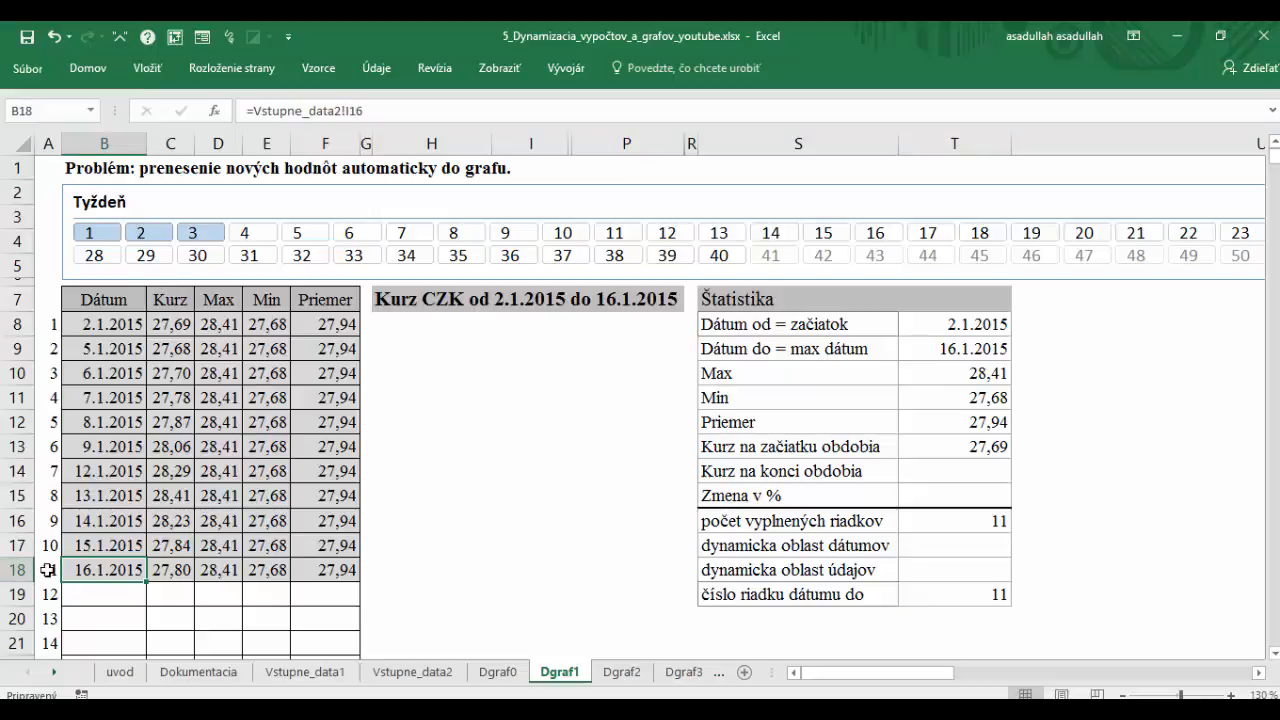
click(968, 594)
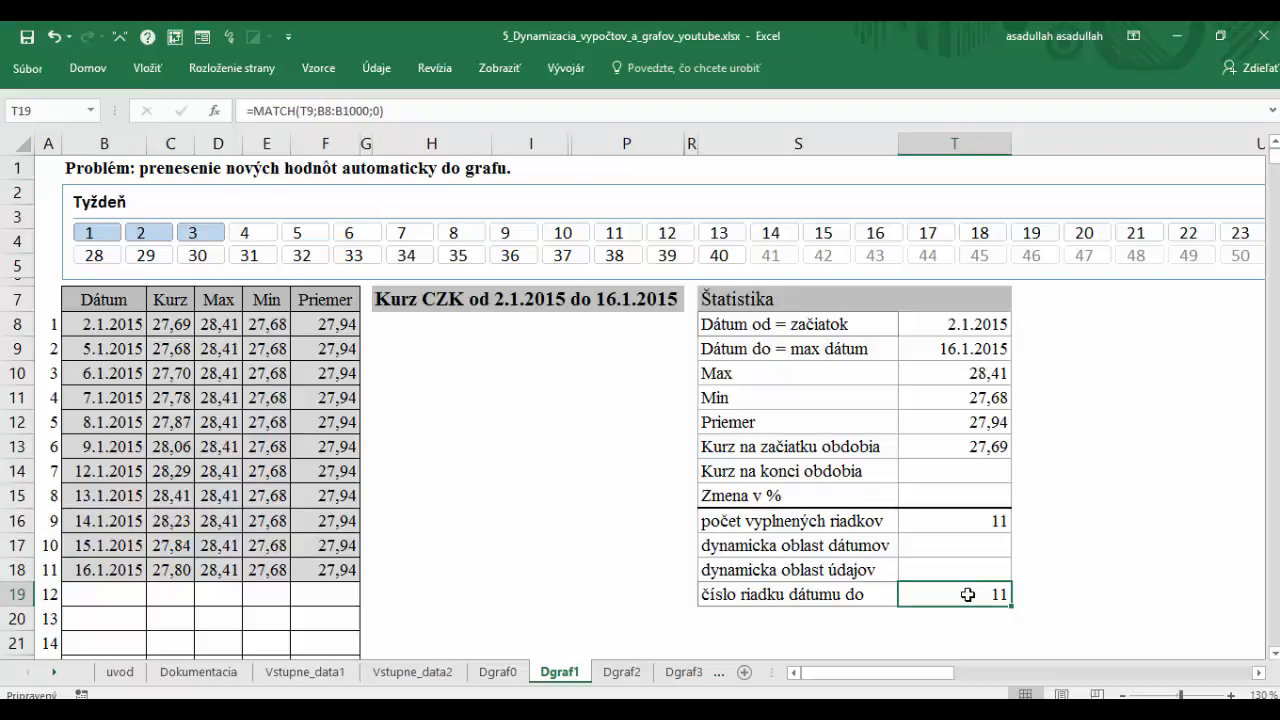
Step: Begin an INDEX formula in T14 for the rate at the end of the period, using C8:C1000 as the array
click(957, 472)
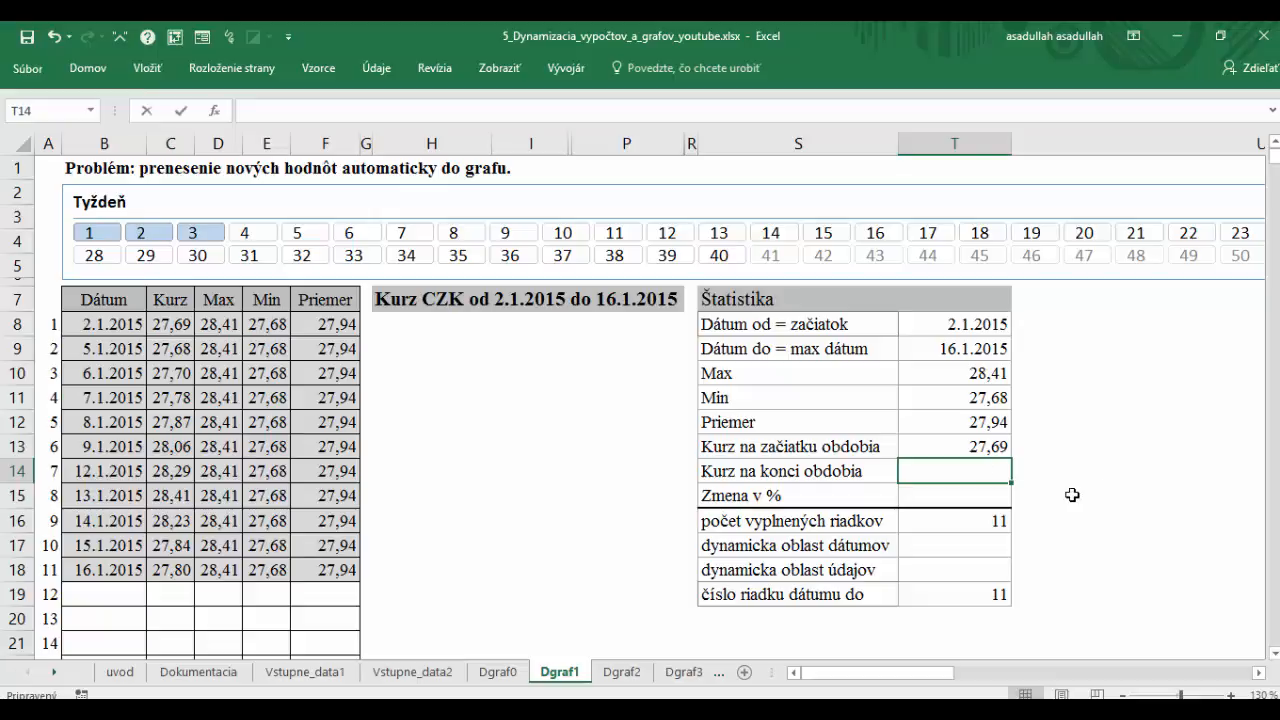
text(=)
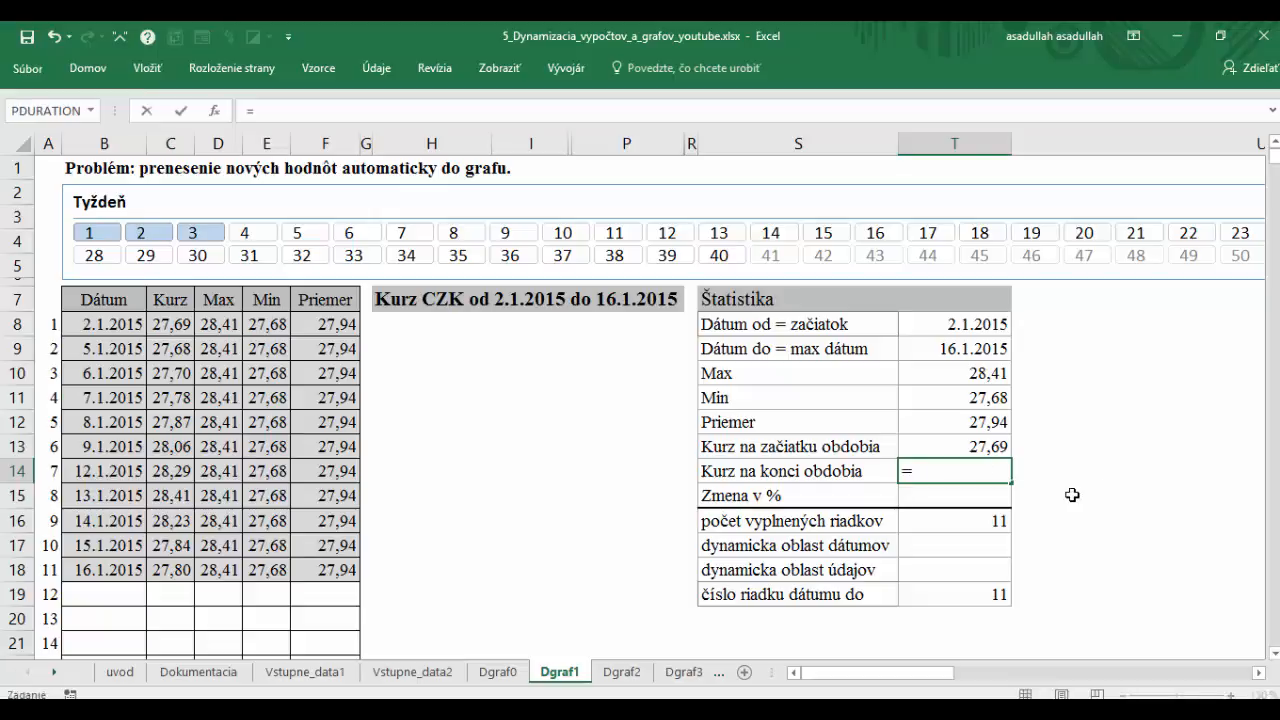
text(index)
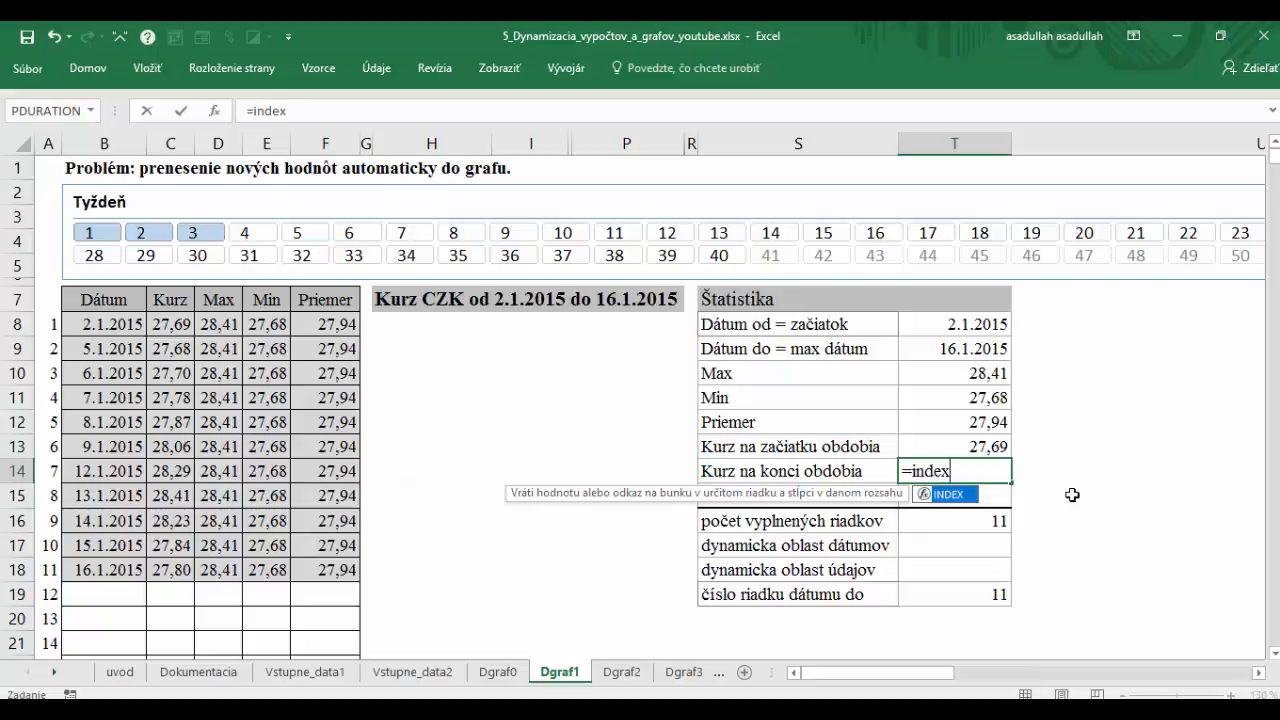
text(()
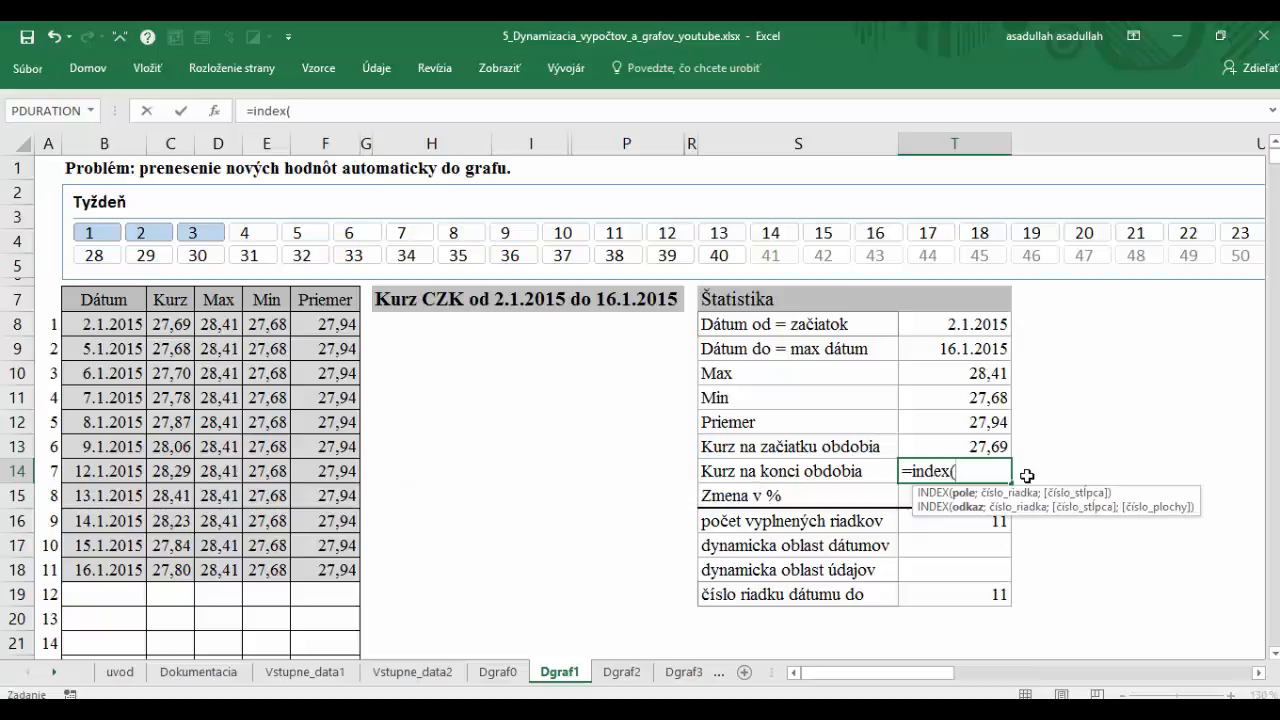
click(216, 110)
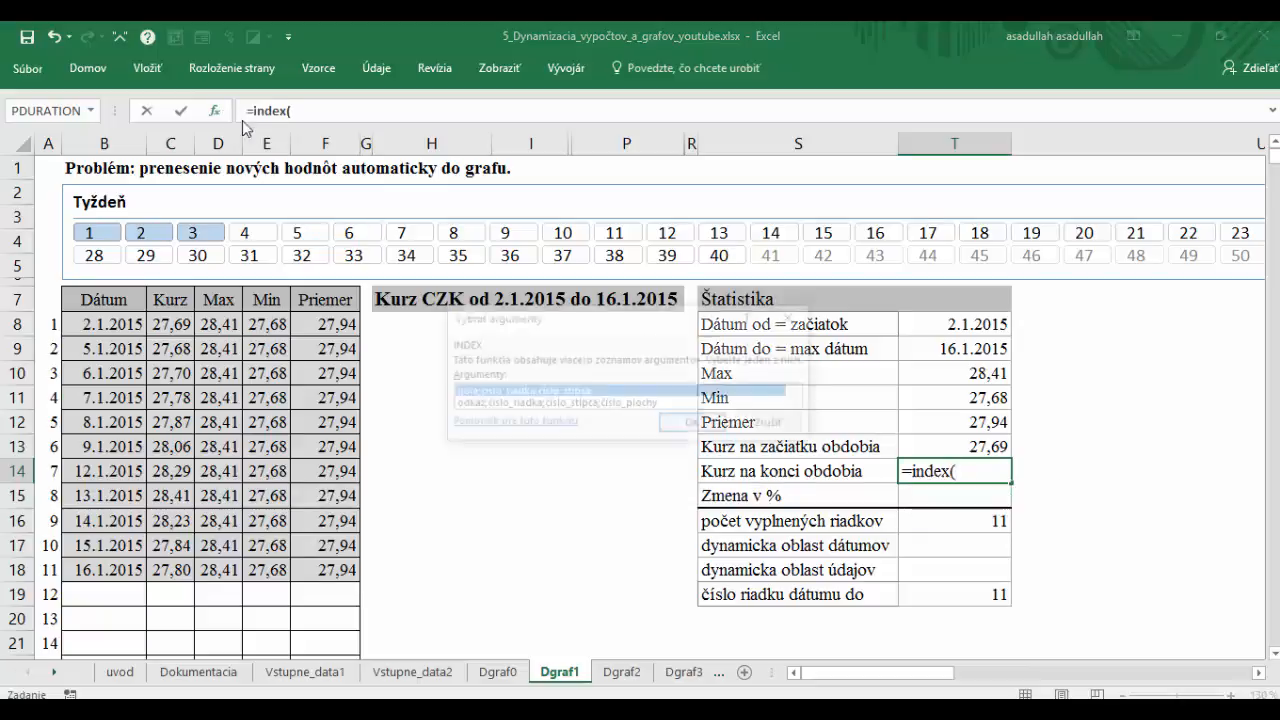
click(695, 424)
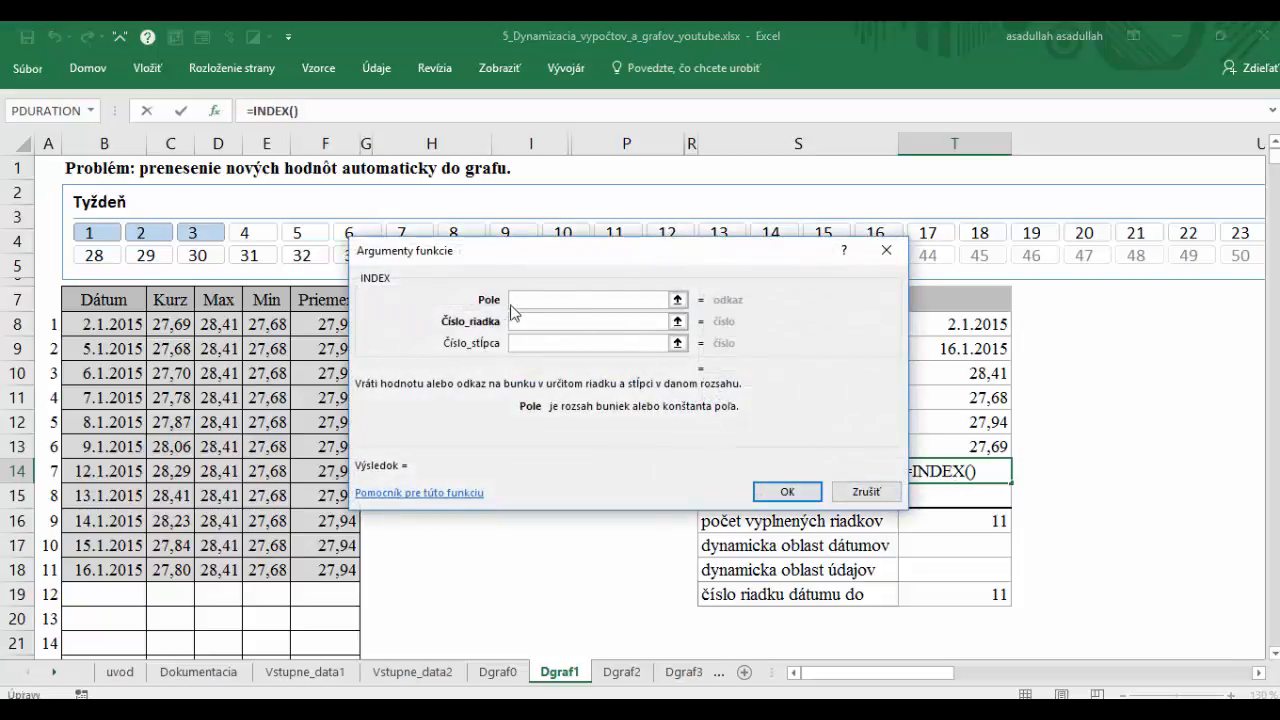
drag(603, 267, 630, 180)
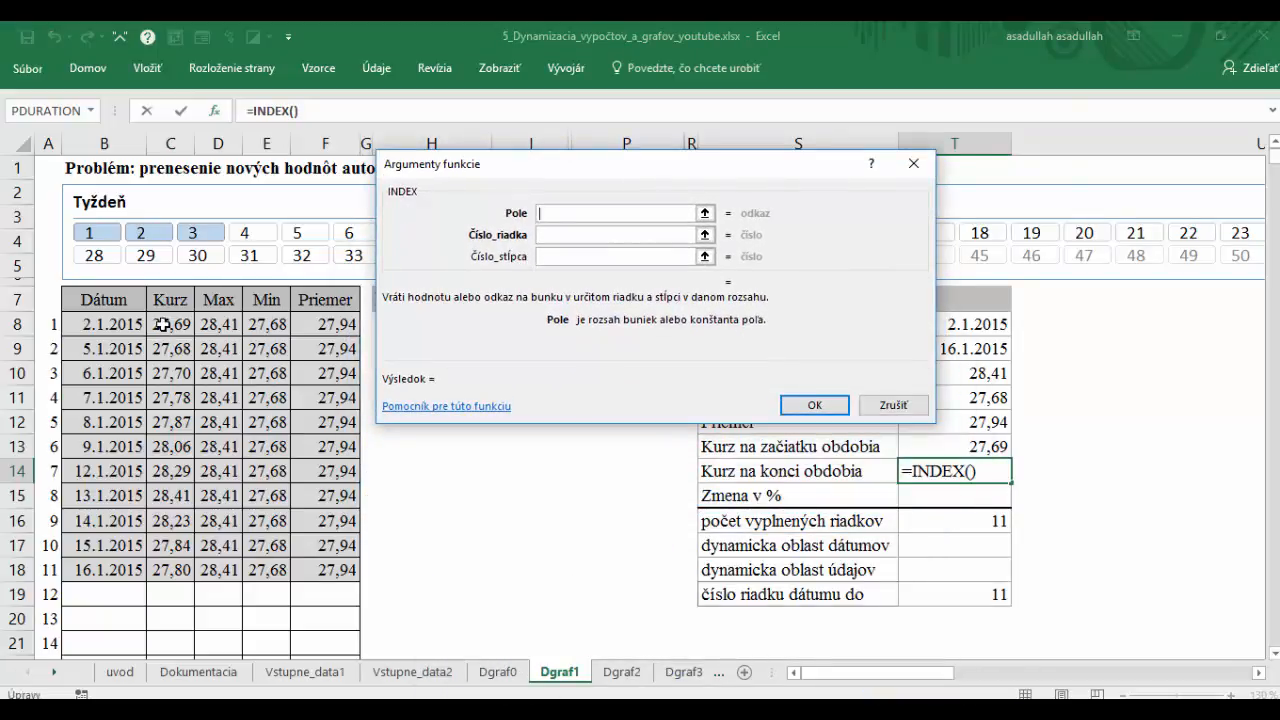
drag(165, 322, 167, 373)
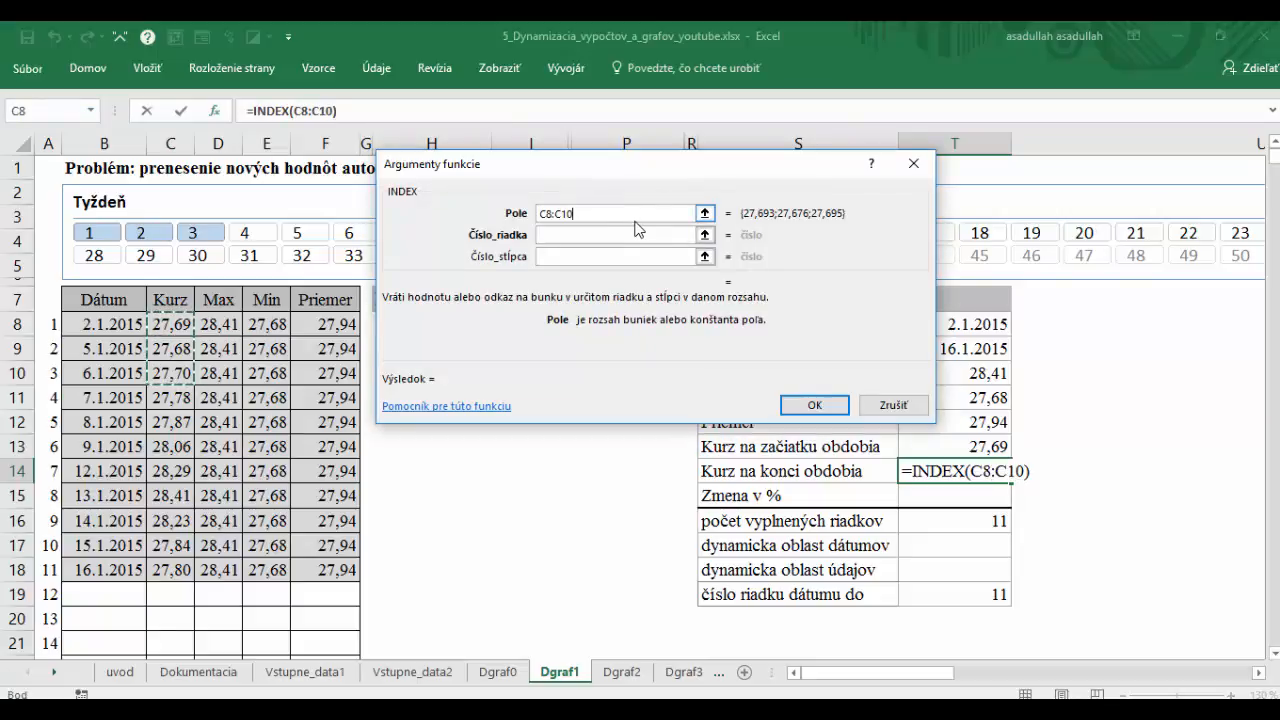
click(585, 214)
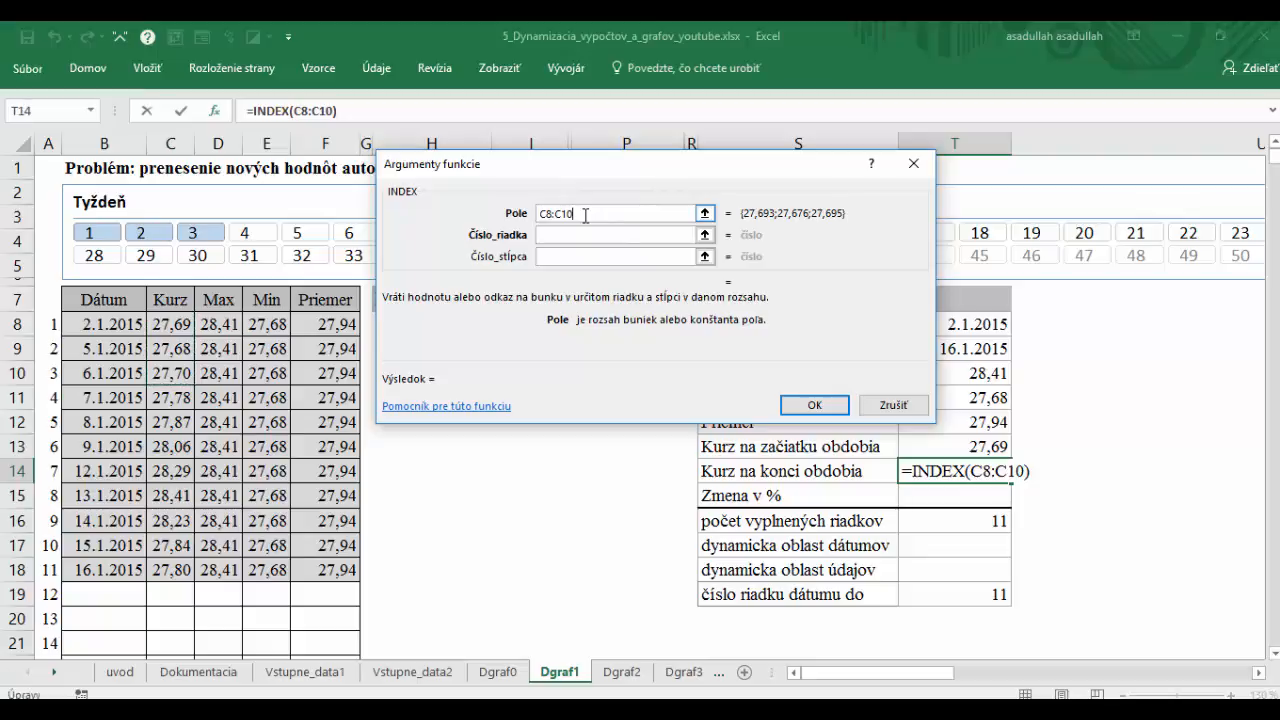
text(00)
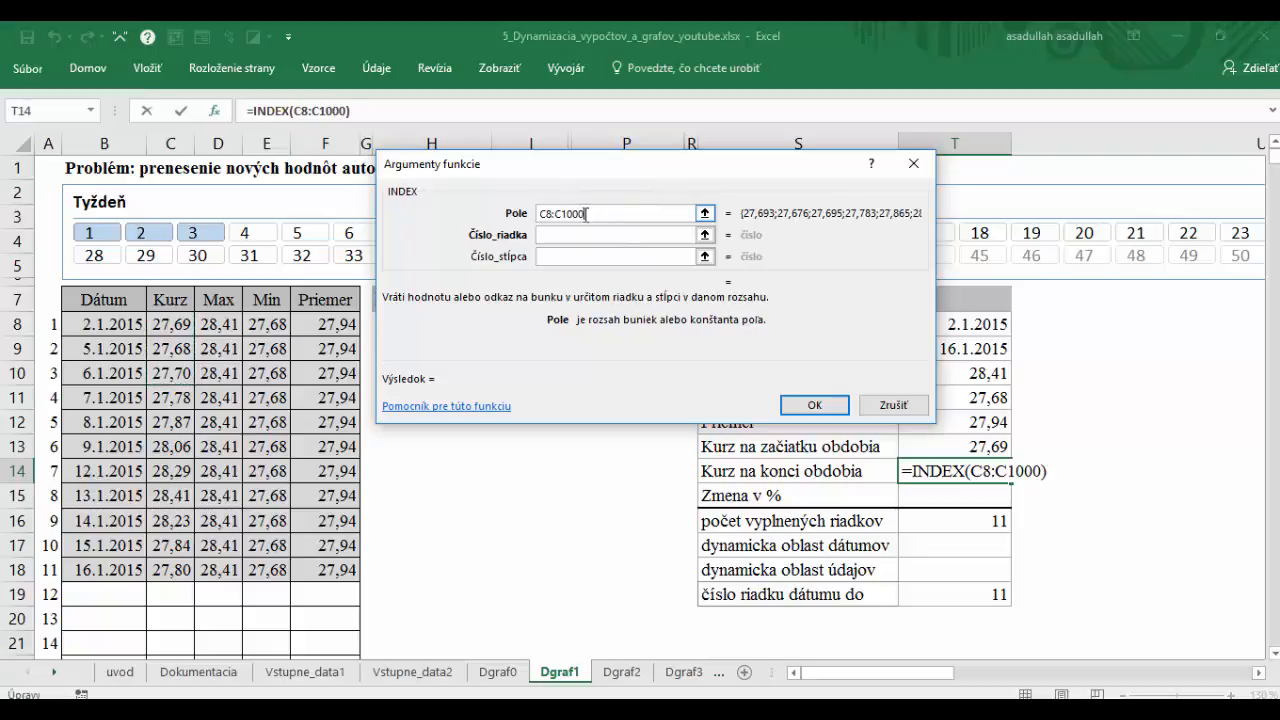
Step: Complete the T14 INDEX formula with row number T19 and column number 1, and check it against C18
click(564, 236)
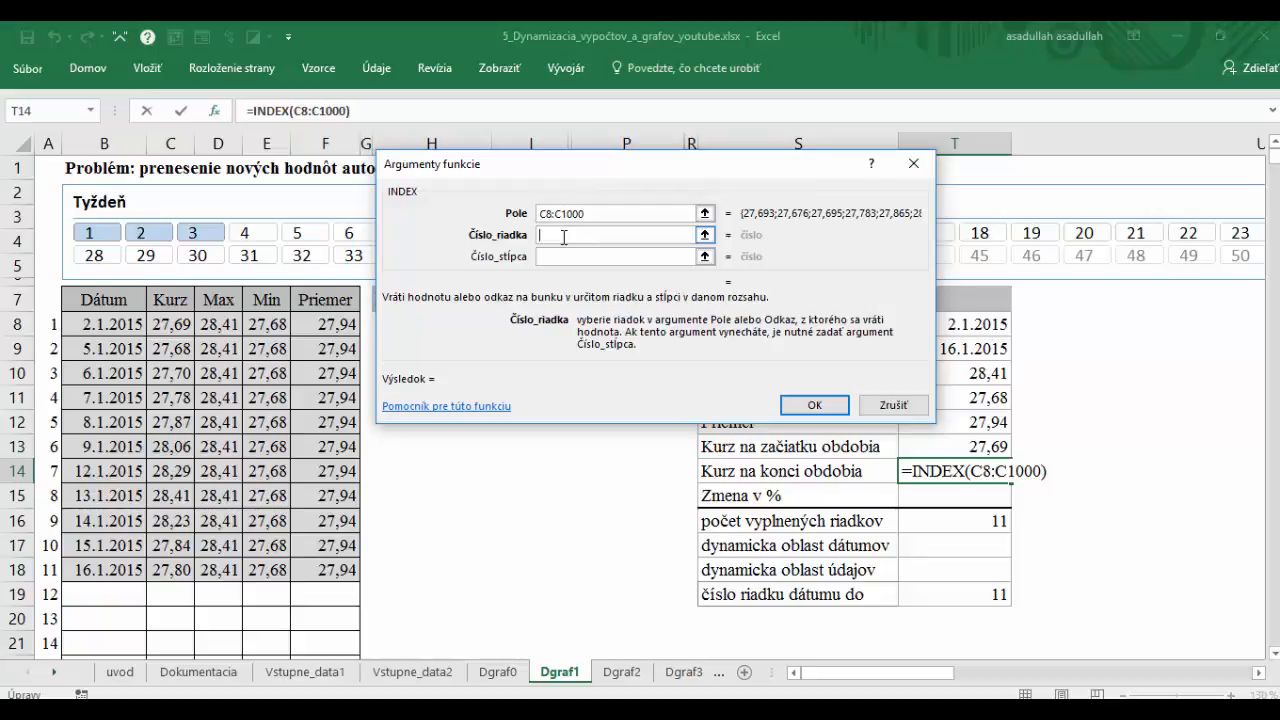
drag(685, 159, 535, 145)
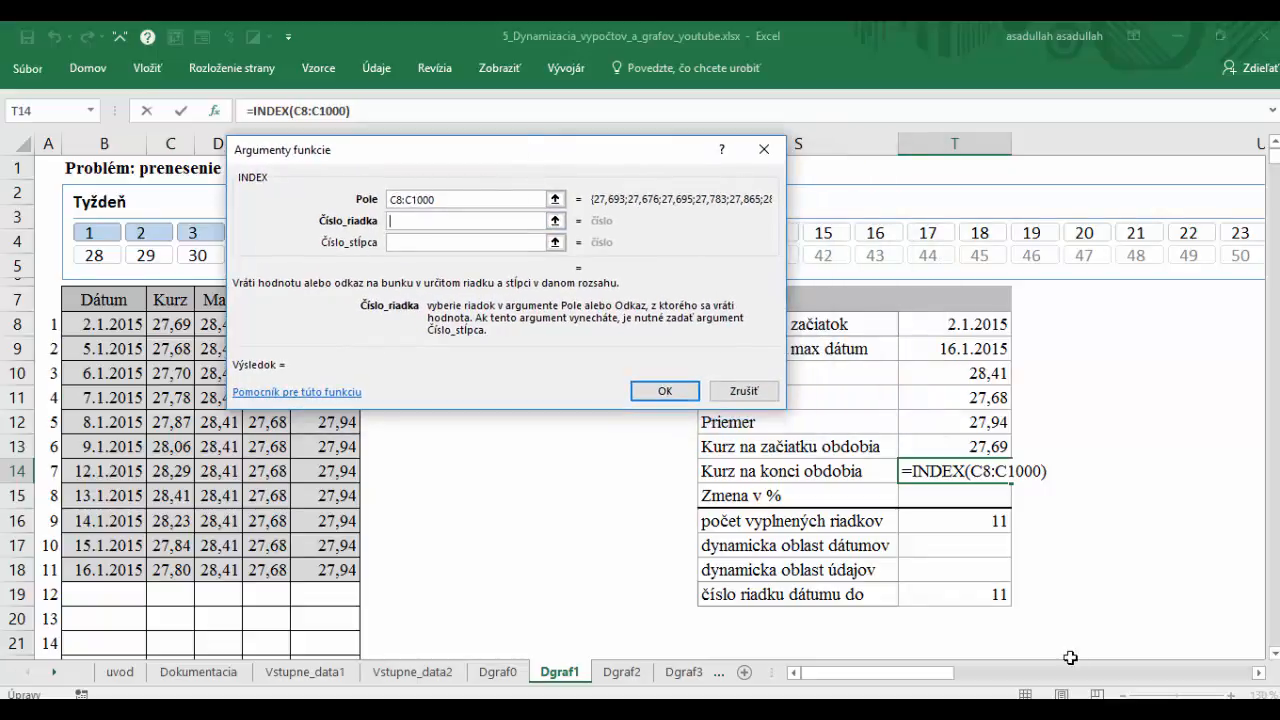
click(943, 589)
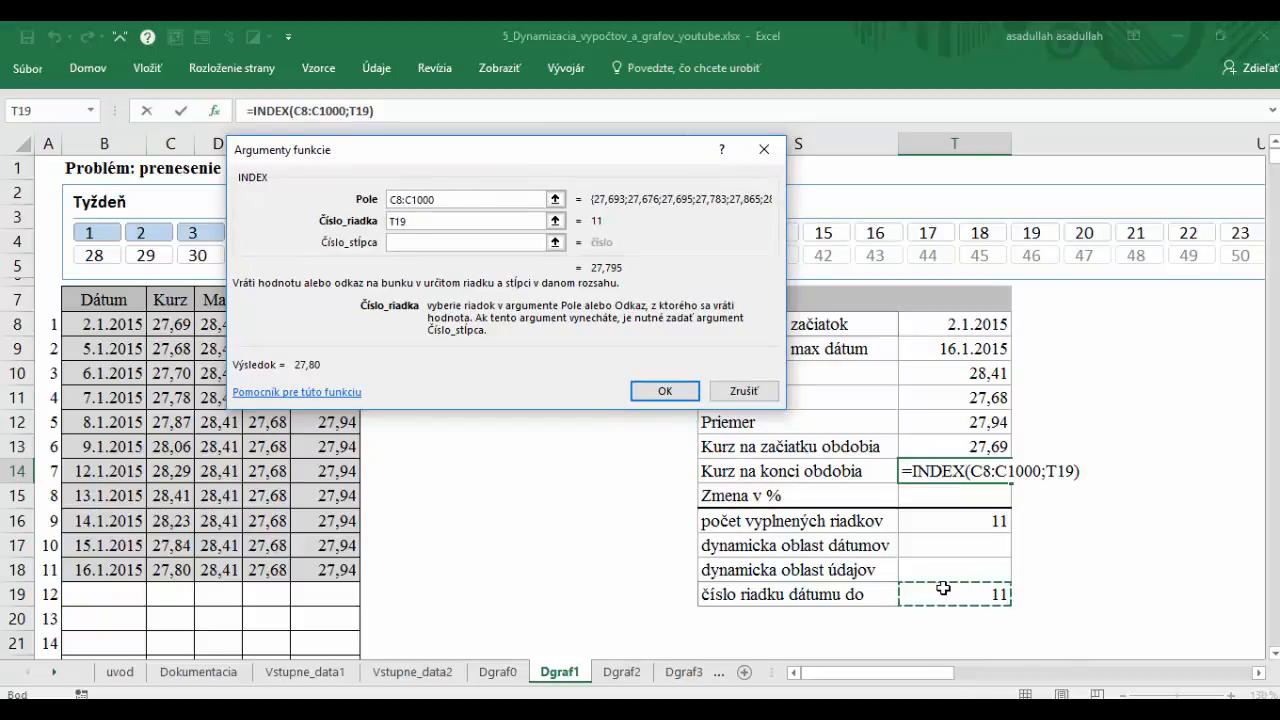
click(420, 243)
text(1)
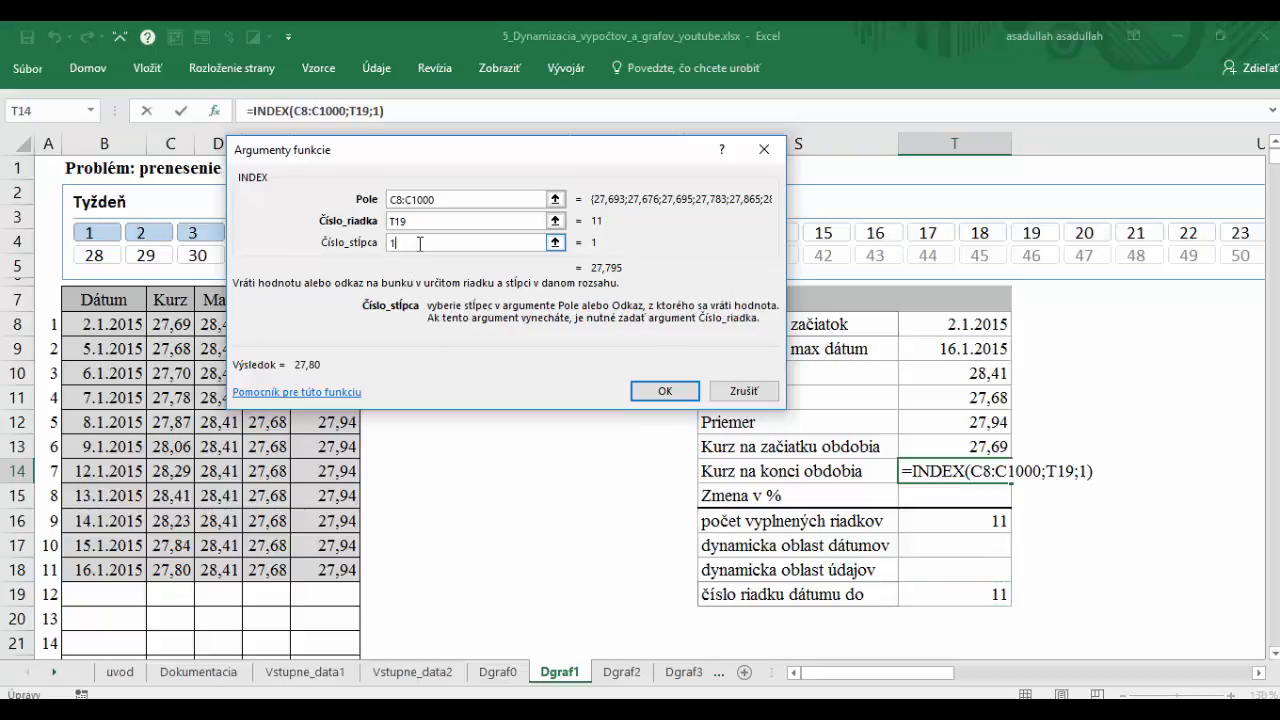
click(684, 394)
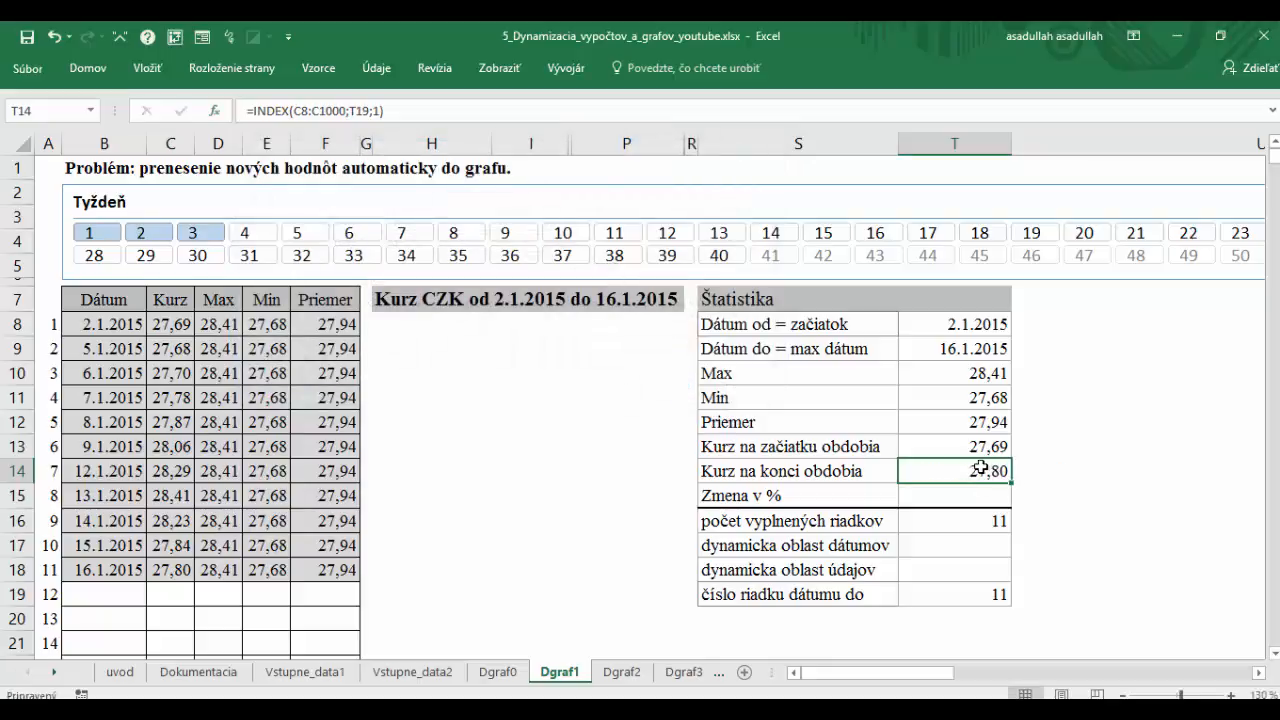
click(152, 567)
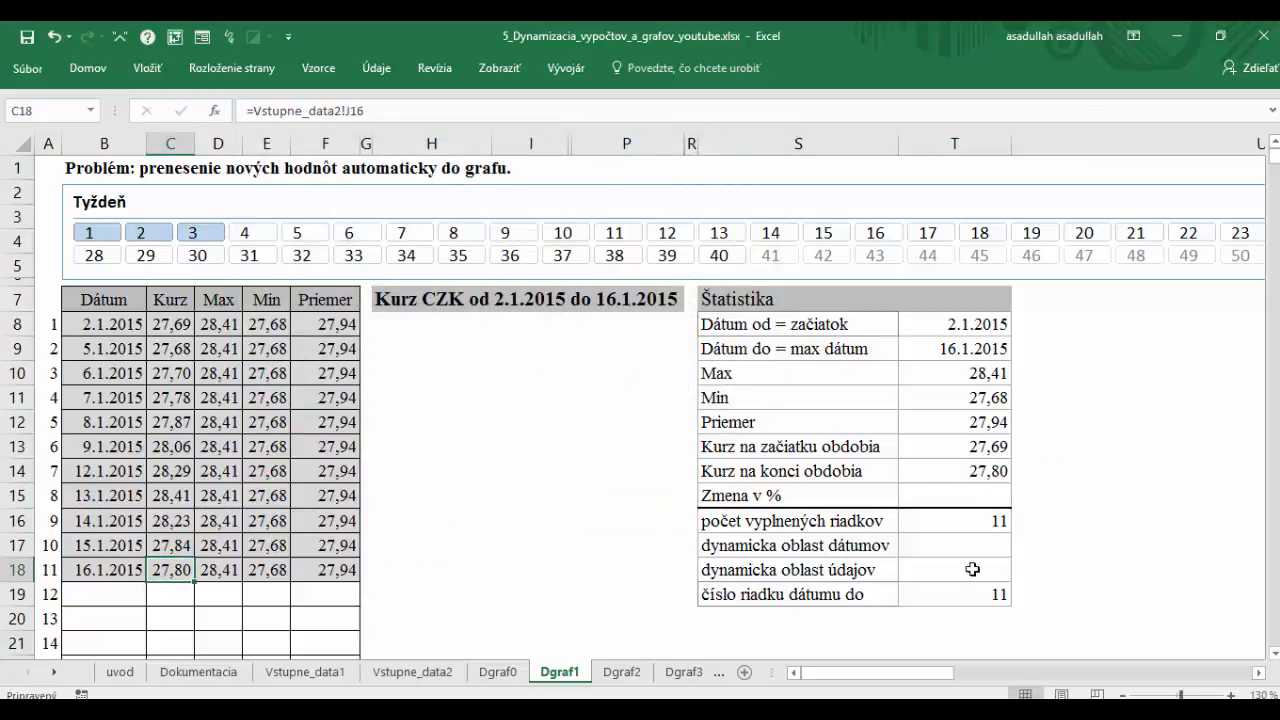
Step: Calculate the percentage change (Zmena v %) in T15 with =T14/T13-1, and review the Max, Min and Priemer formulas
click(986, 470)
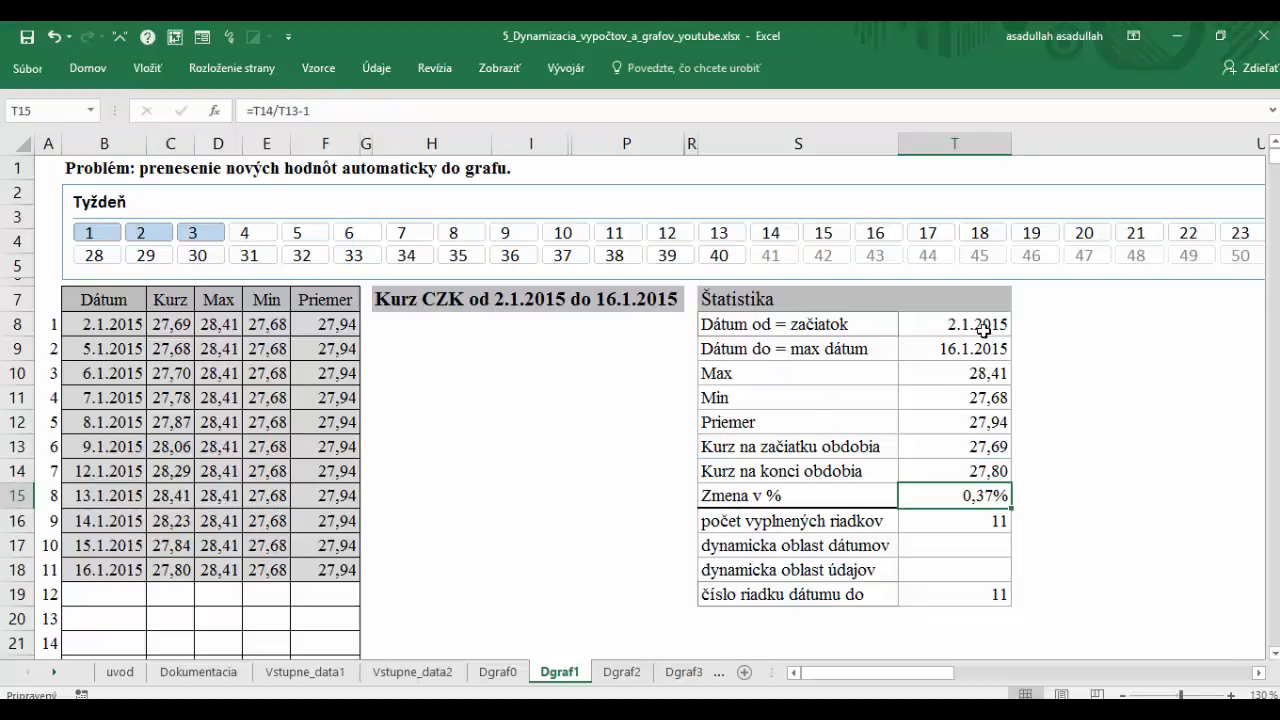
click(985, 392)
click(984, 377)
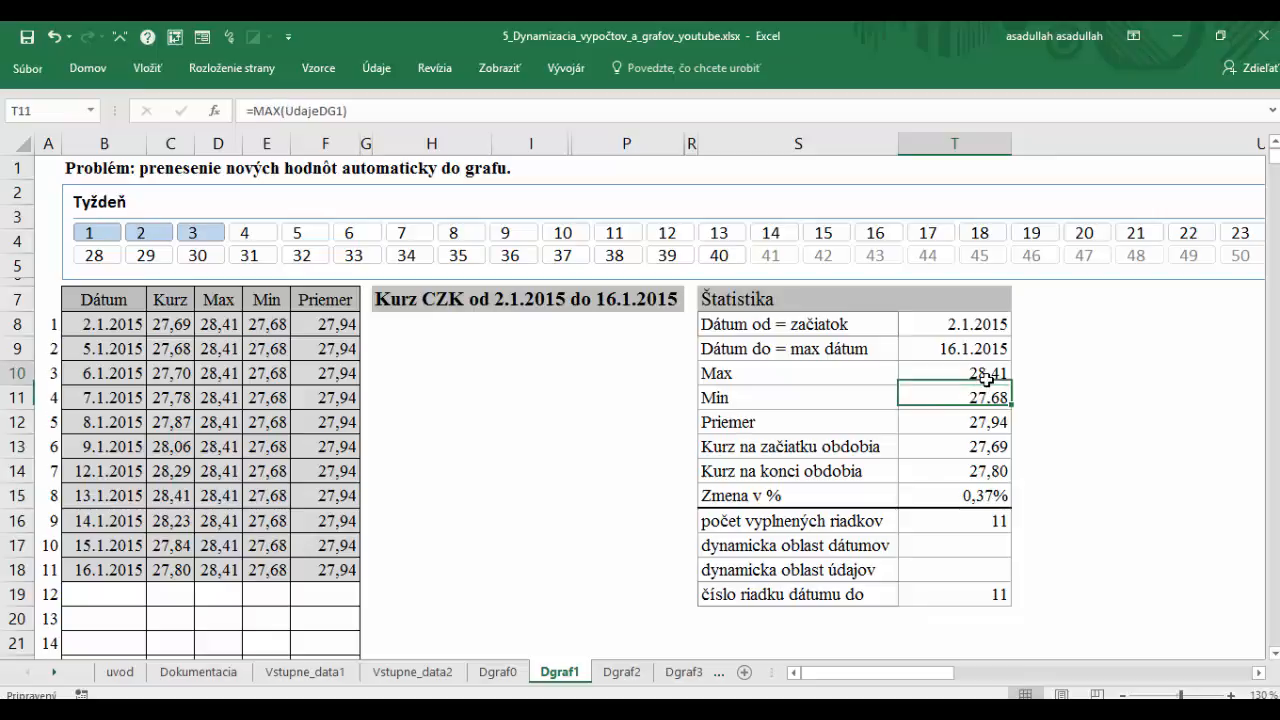
click(965, 425)
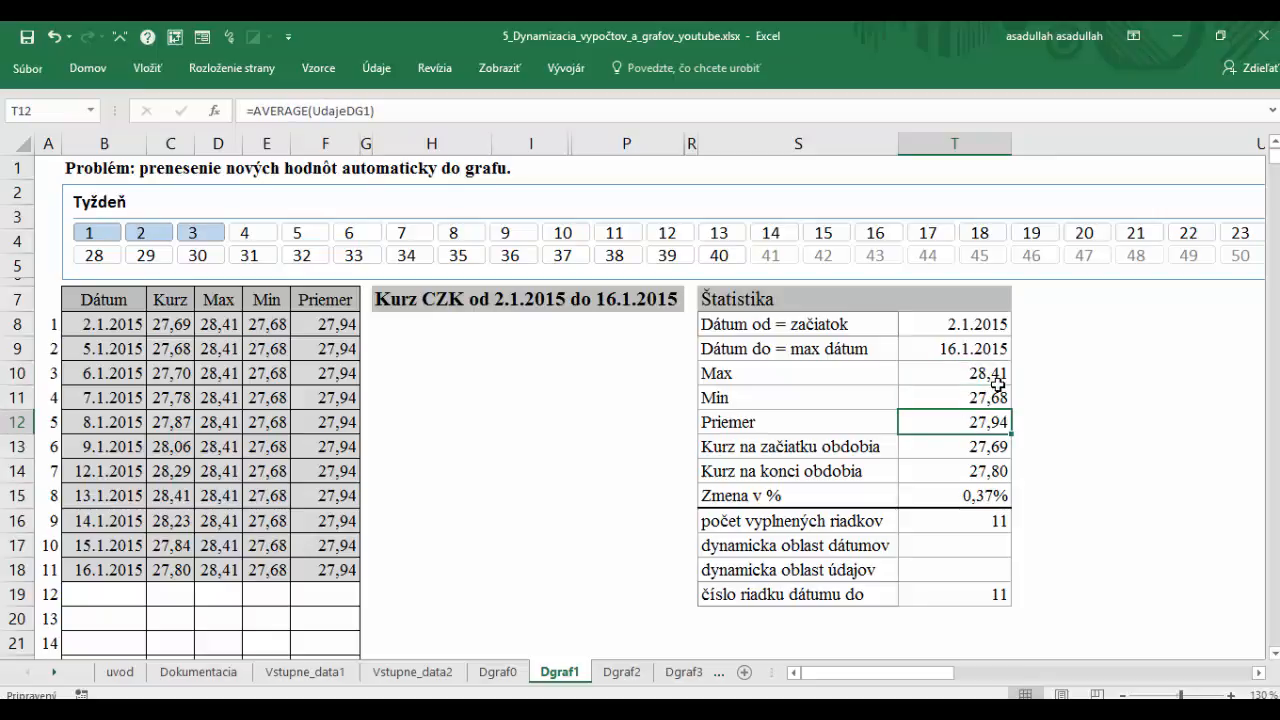
click(992, 384)
click(966, 404)
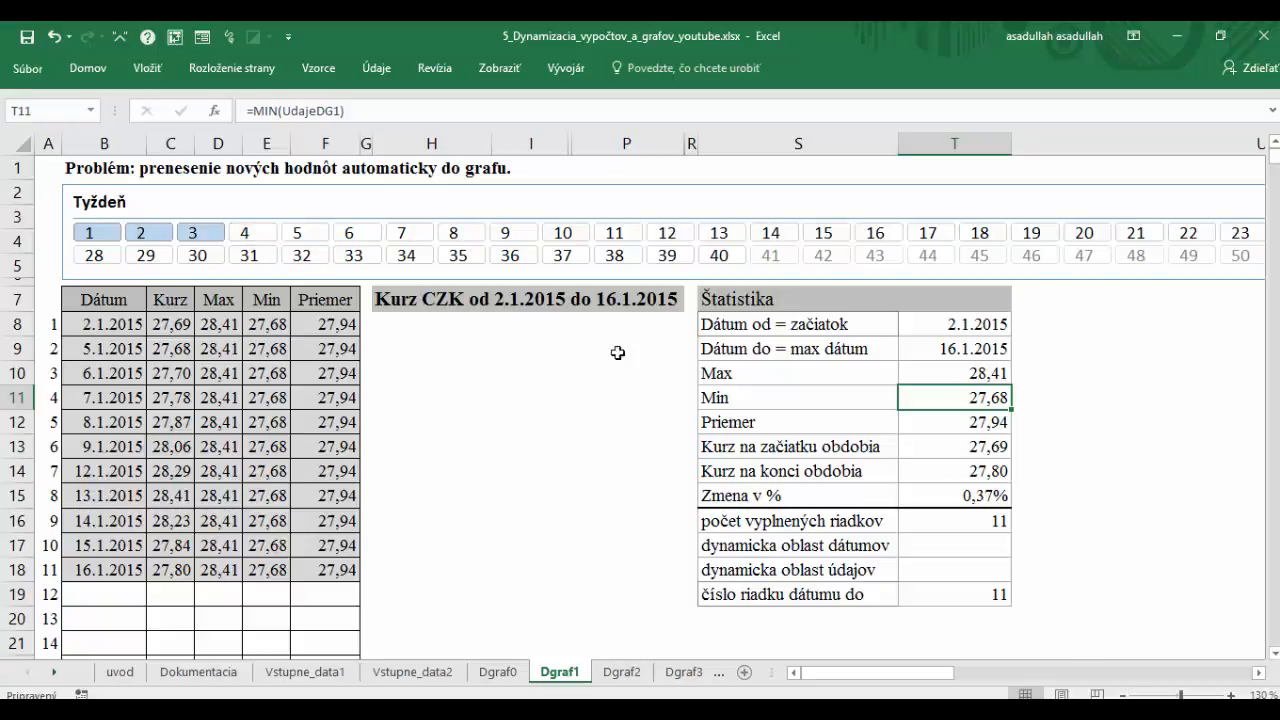
Step: Toggle week 4 in the Tyždeň slicer to test the end date and Max statistics, leaving weeks 1 to 4 selected
ctrl+click(268, 237)
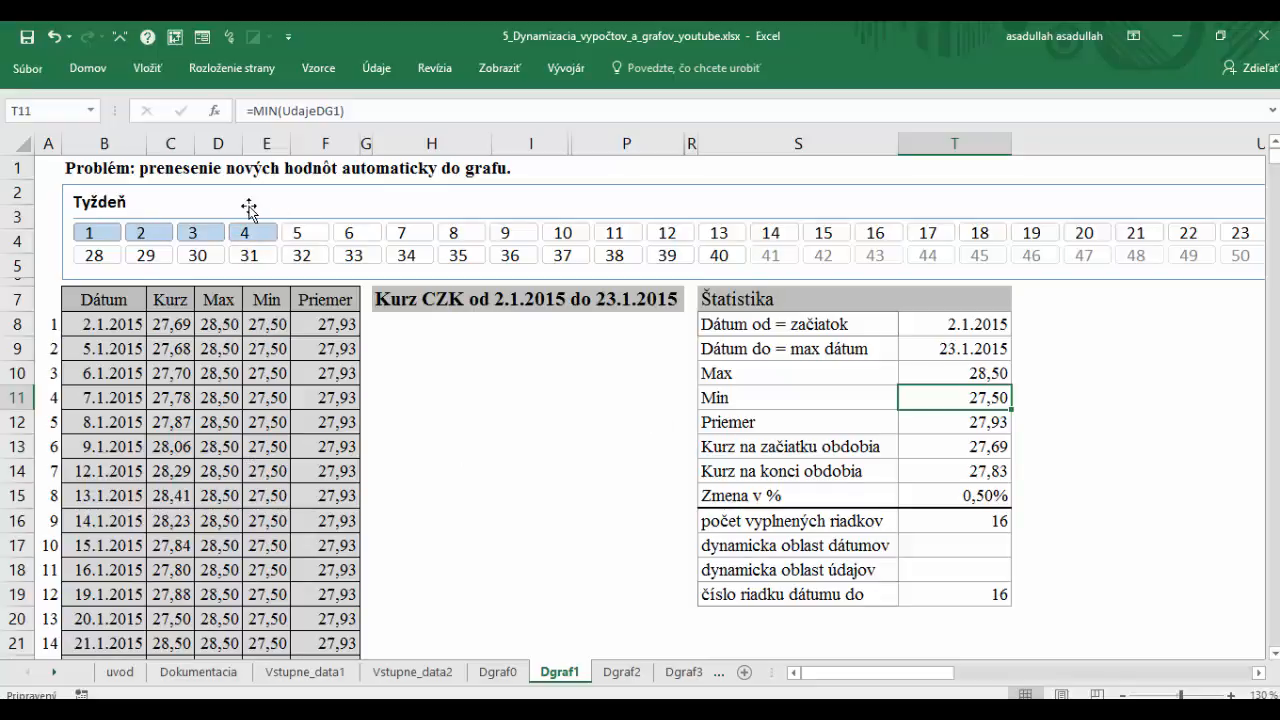
ctrl+click(262, 237)
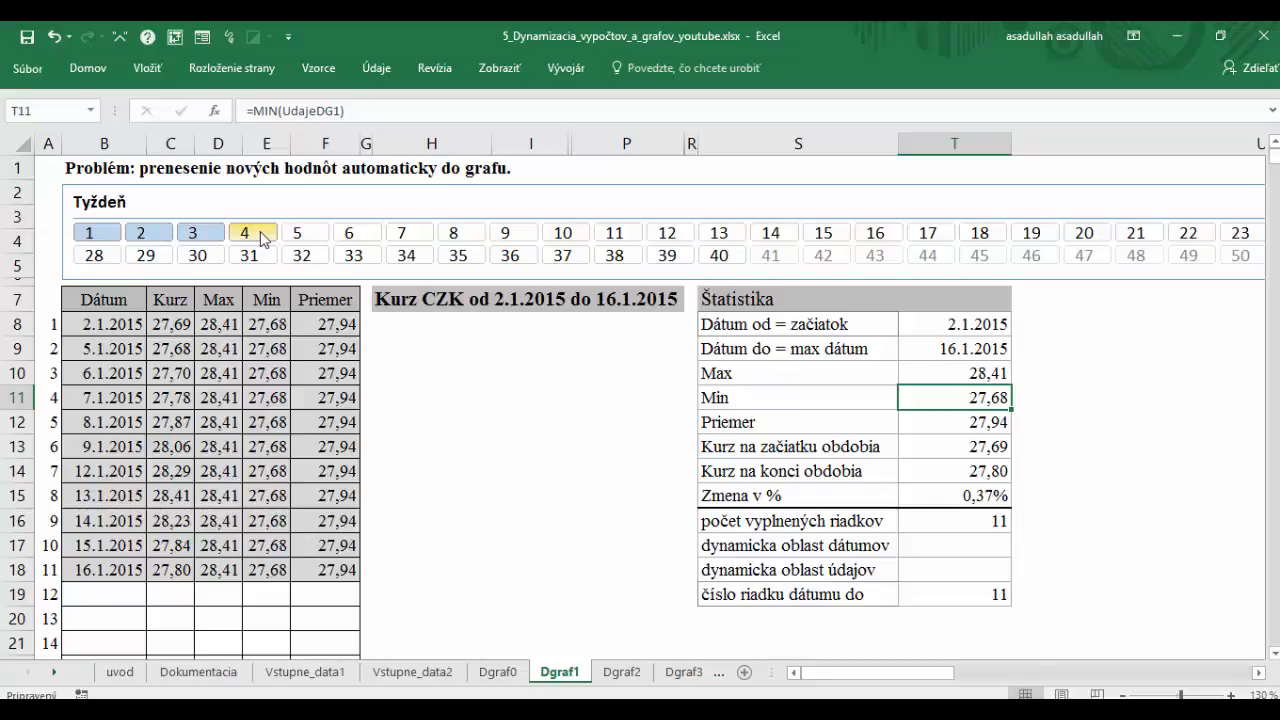
ctrl+click(262, 237)
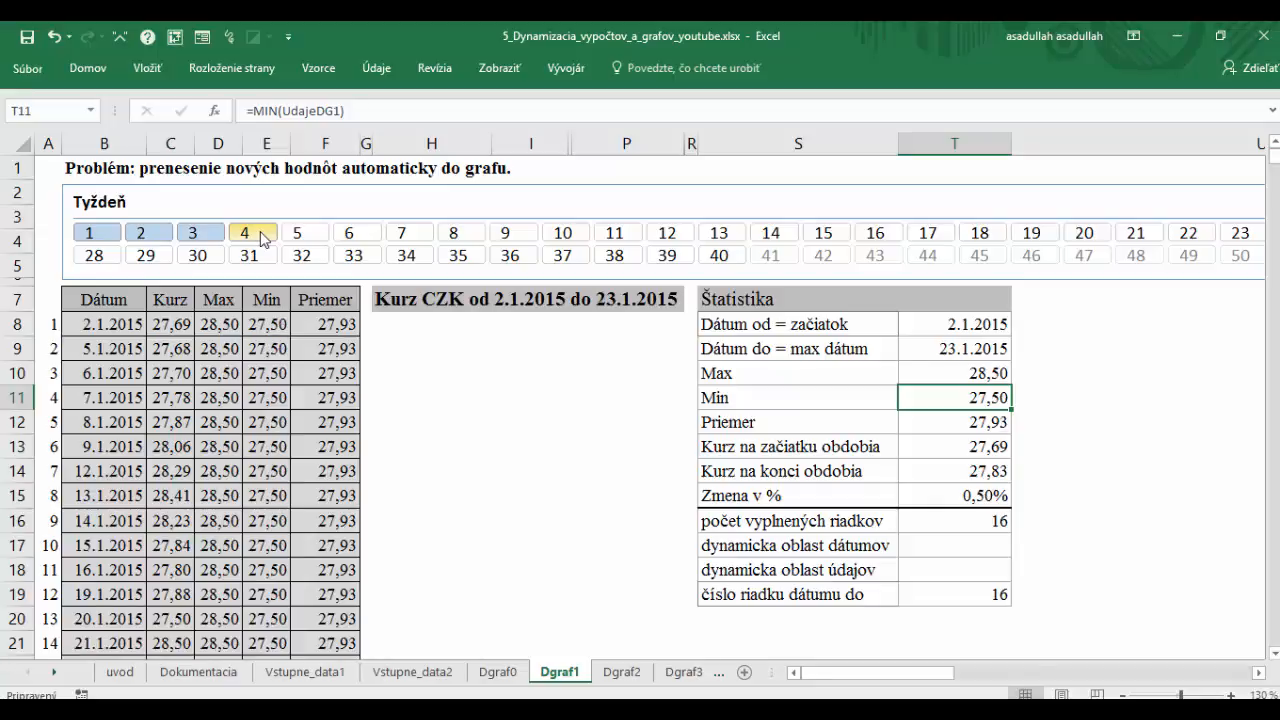
click(958, 350)
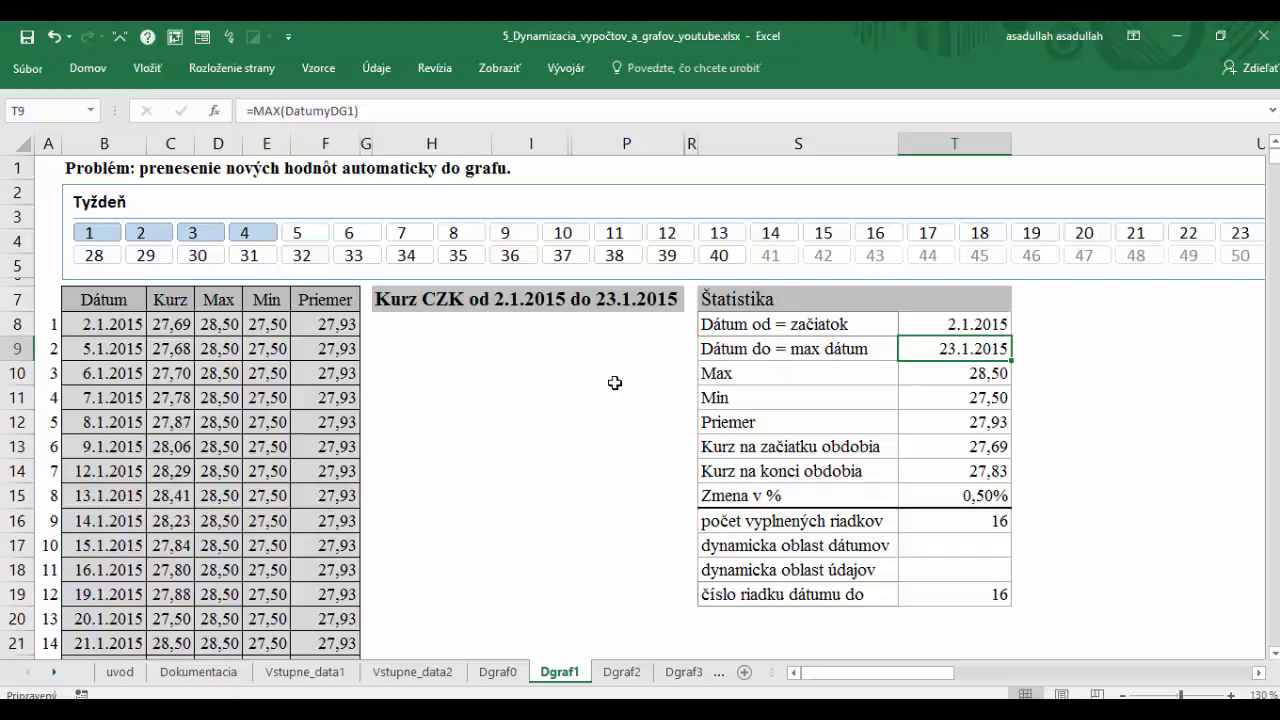
ctrl+click(258, 238)
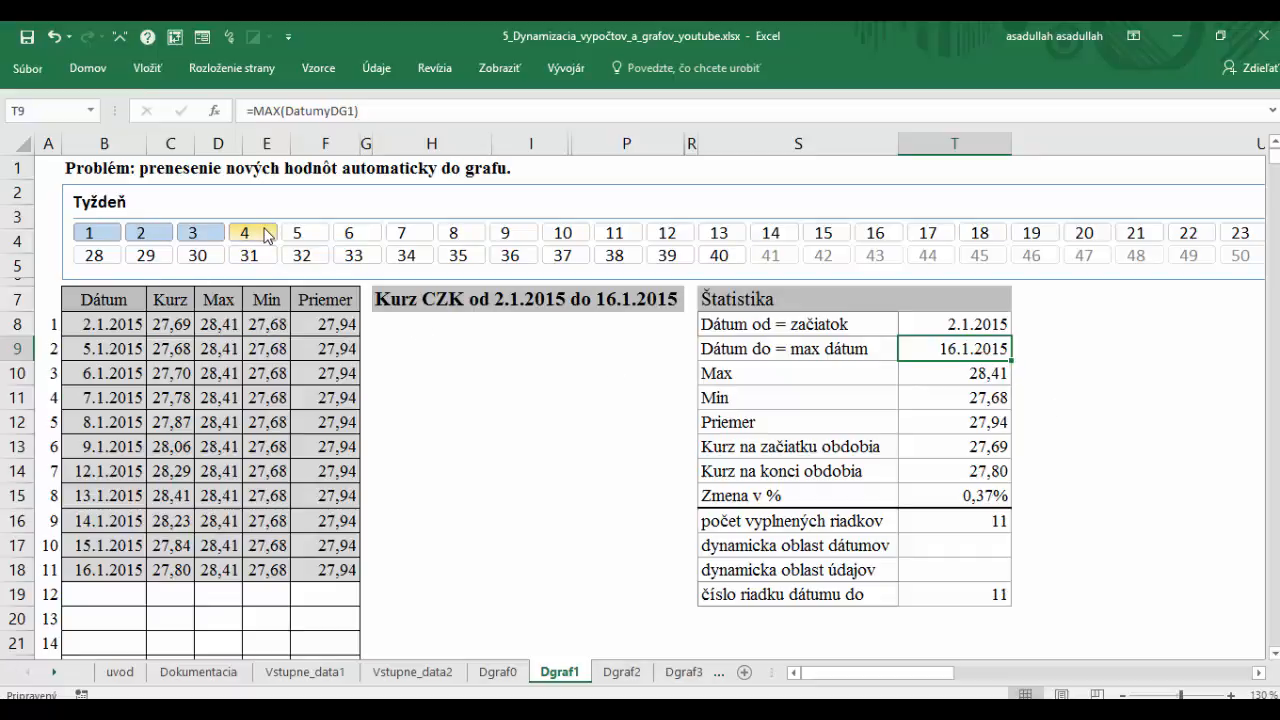
click(980, 375)
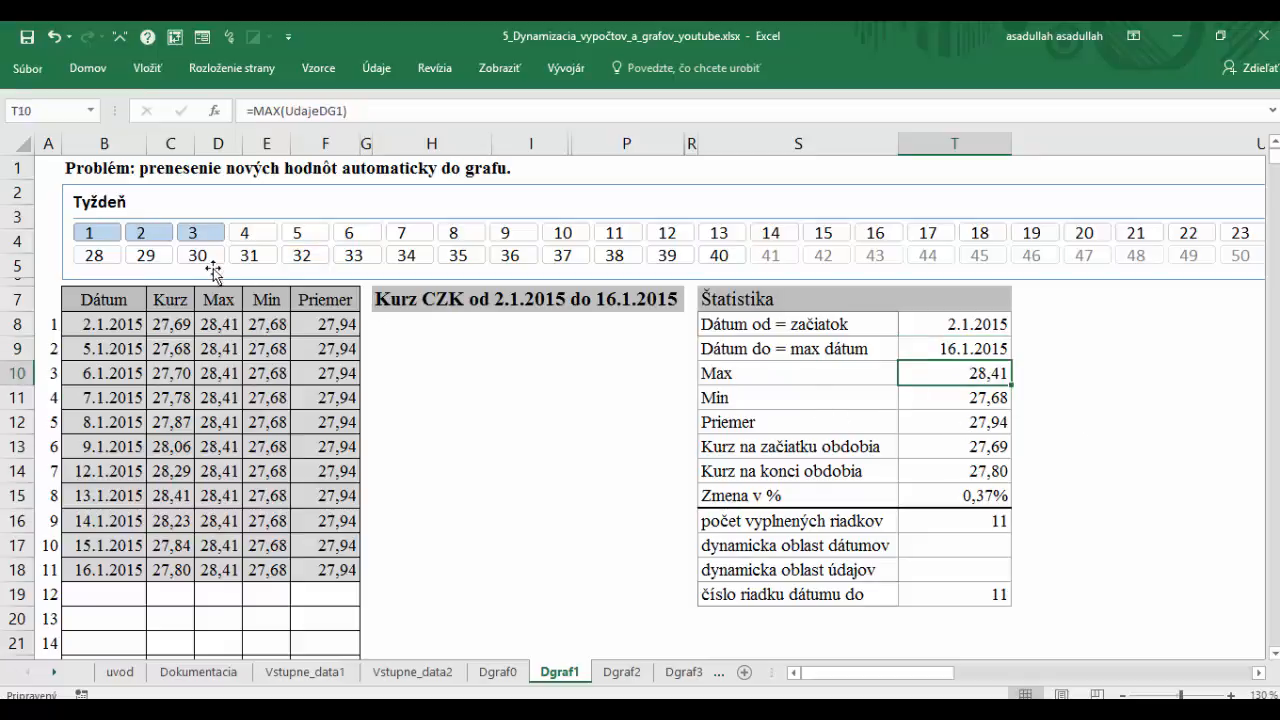
ctrl+click(258, 235)
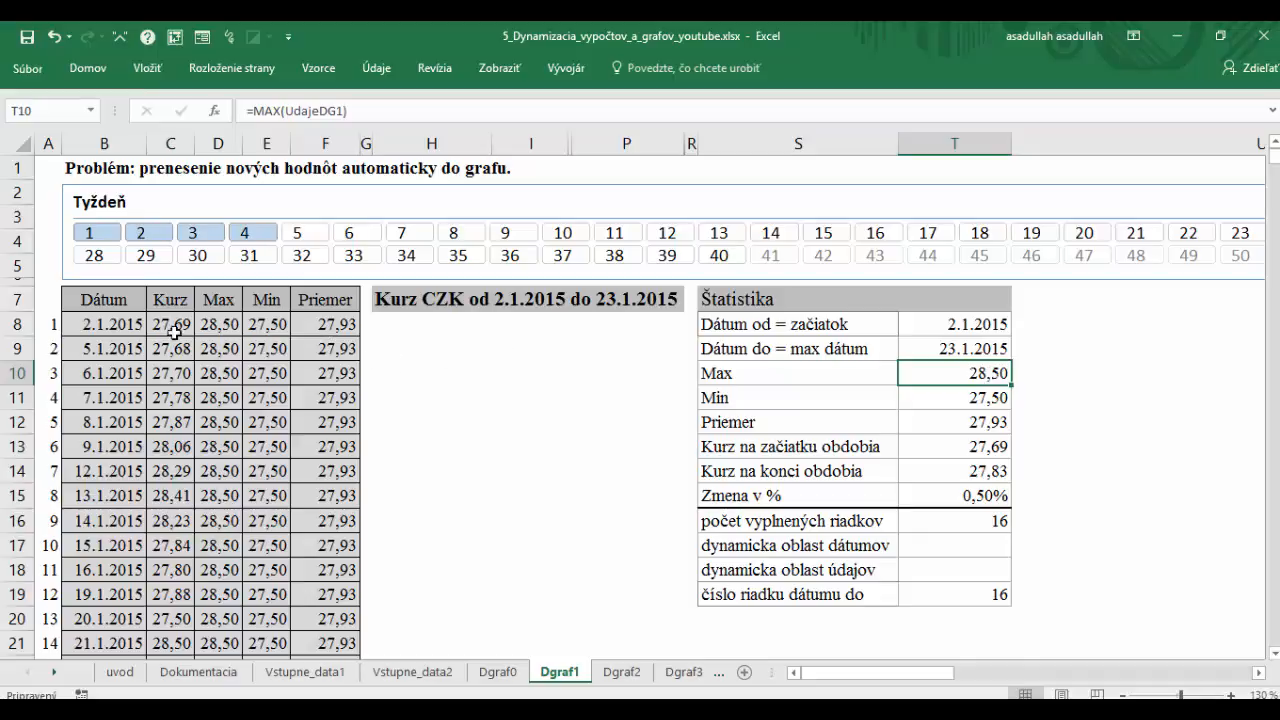
Step: Check the rates in C8:C23 against the statistics, and bring back the hidden columns J to O
drag(165, 322, 160, 581)
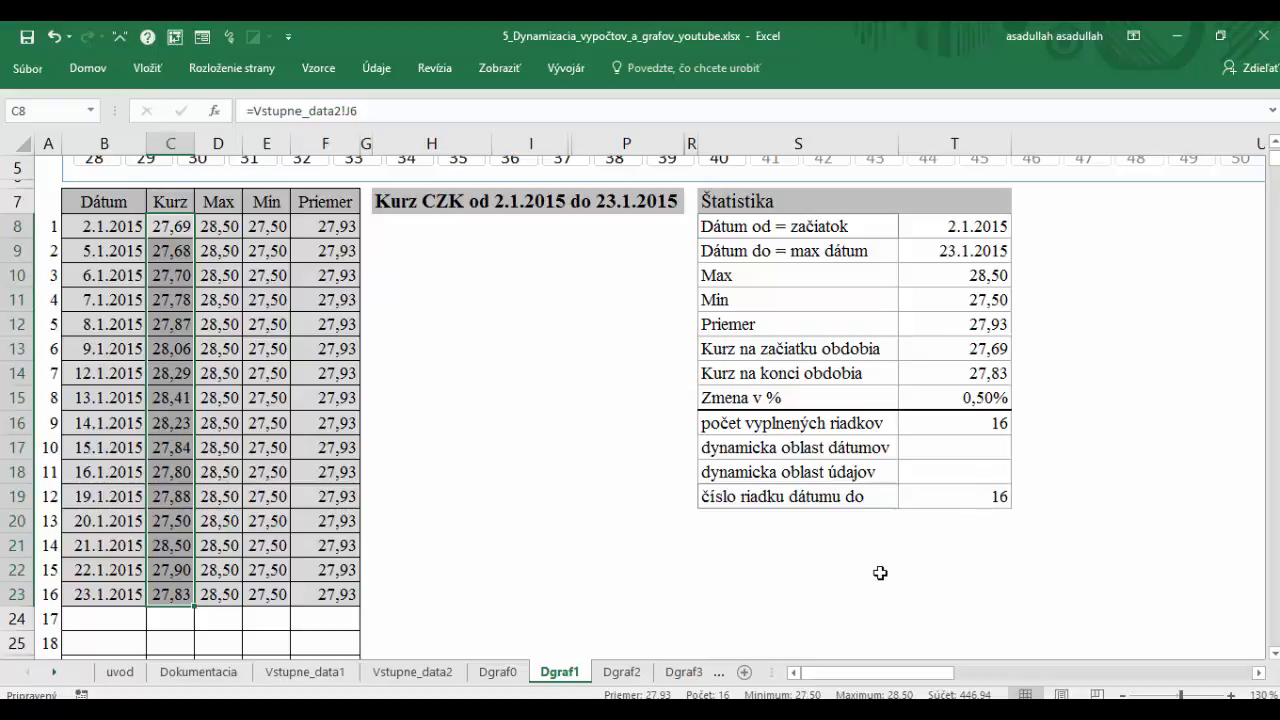
scroll(534, 543, up, 2)
click(166, 326)
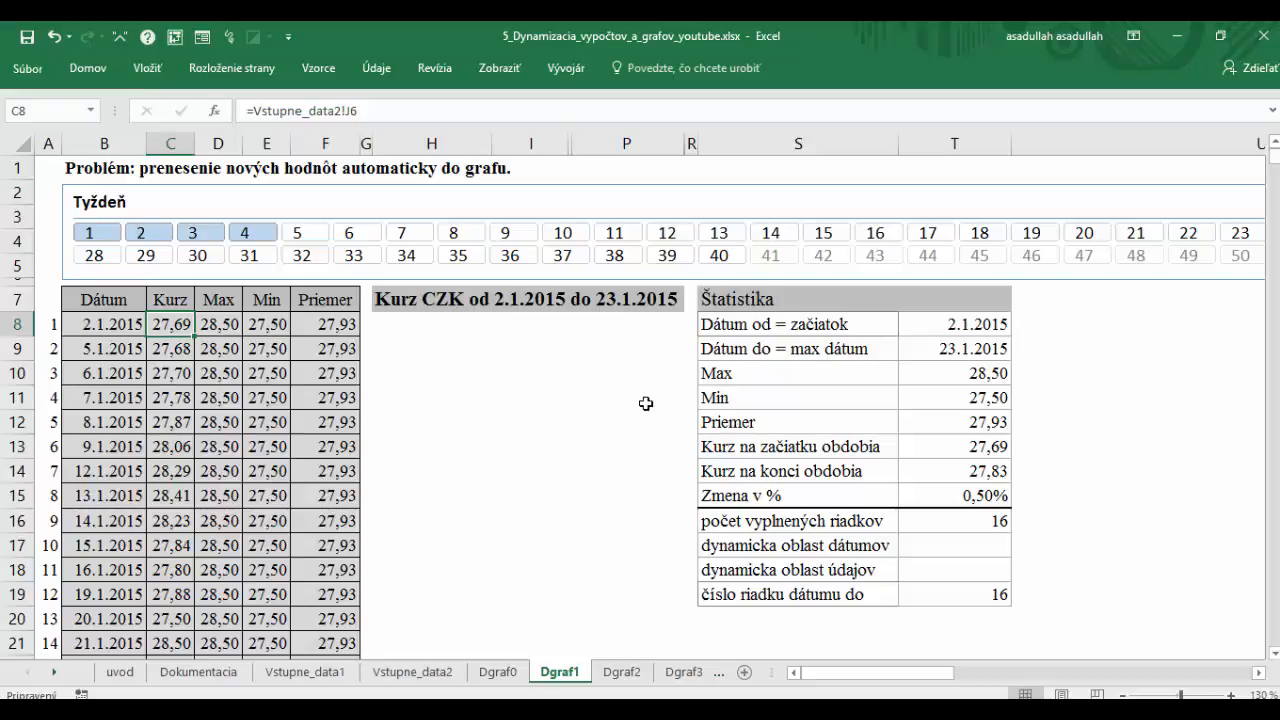
key(ctrl+z)
click(490, 334)
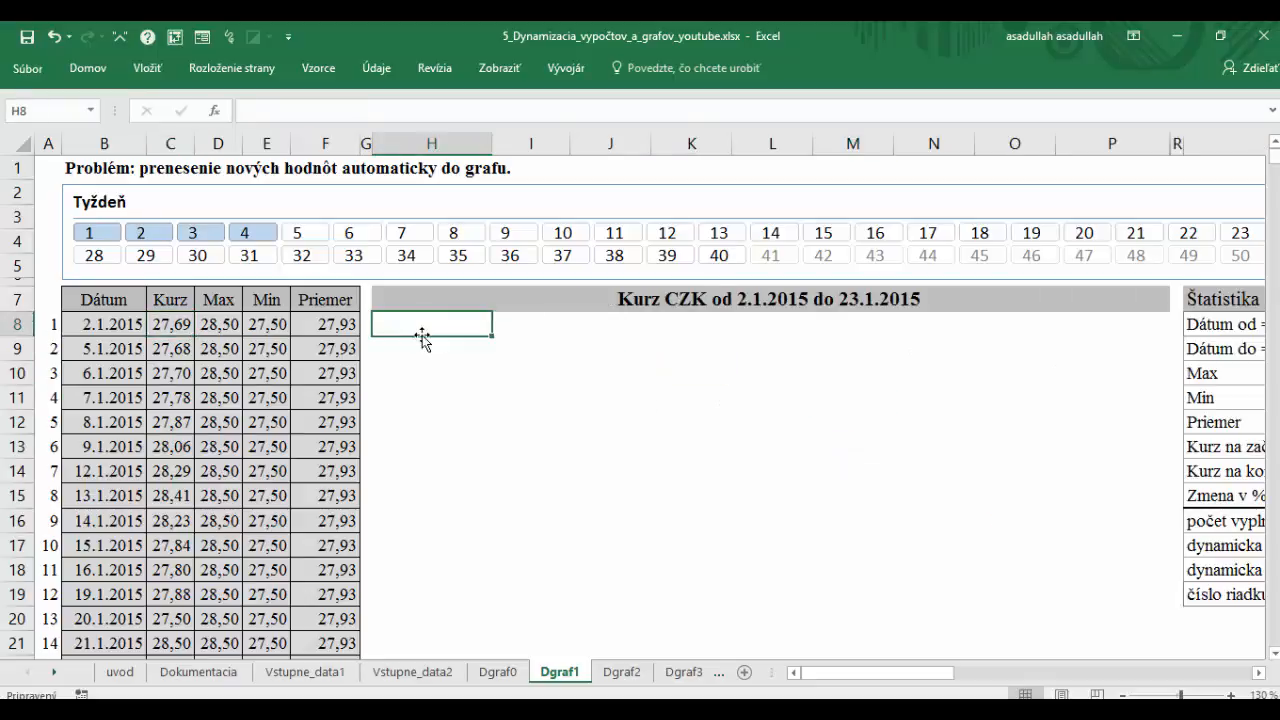
click(147, 67)
click(437, 121)
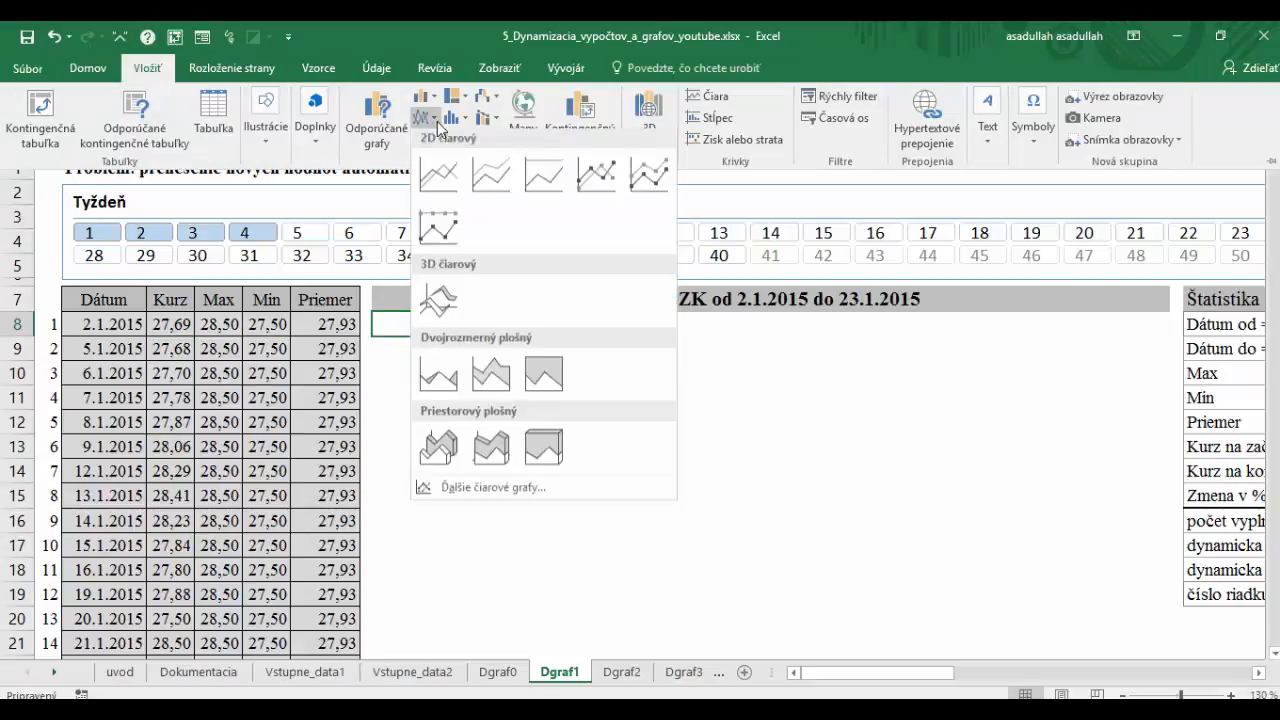
click(443, 173)
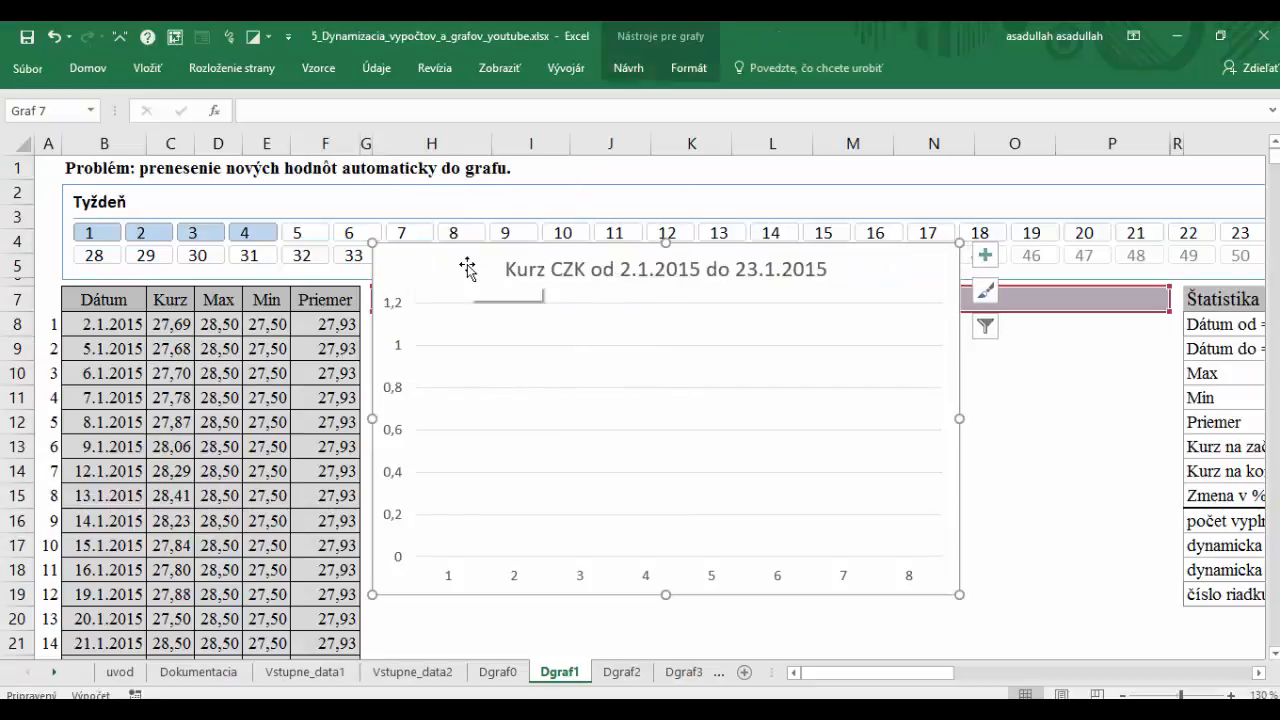
key(Delete)
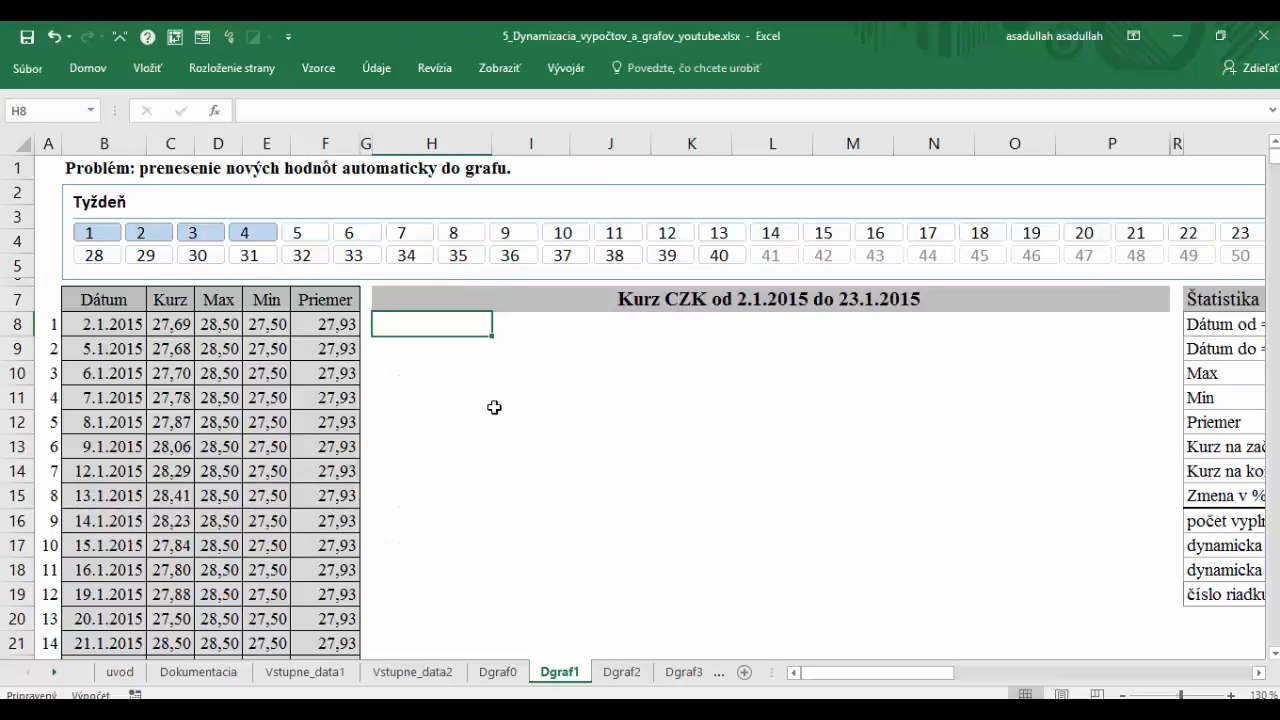
Step: Insert an empty 2-D line chart while the blank cell H11 is selected
click(457, 395)
click(147, 68)
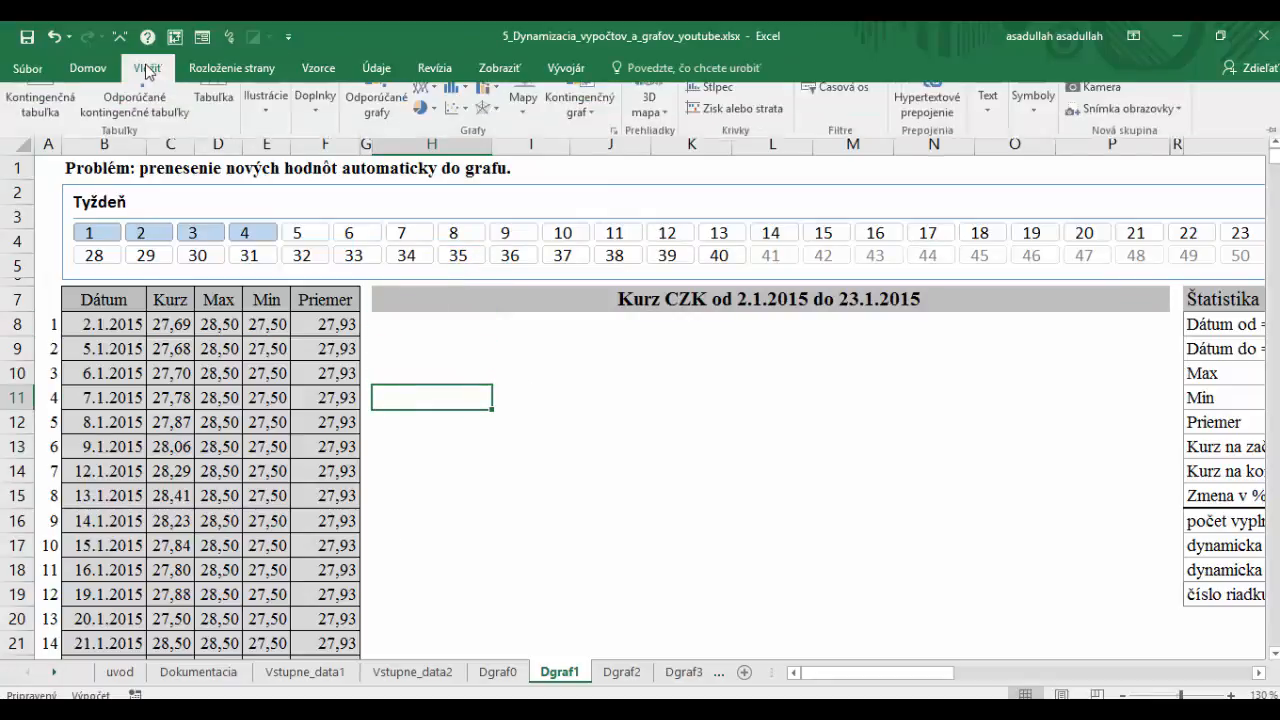
click(437, 120)
click(426, 174)
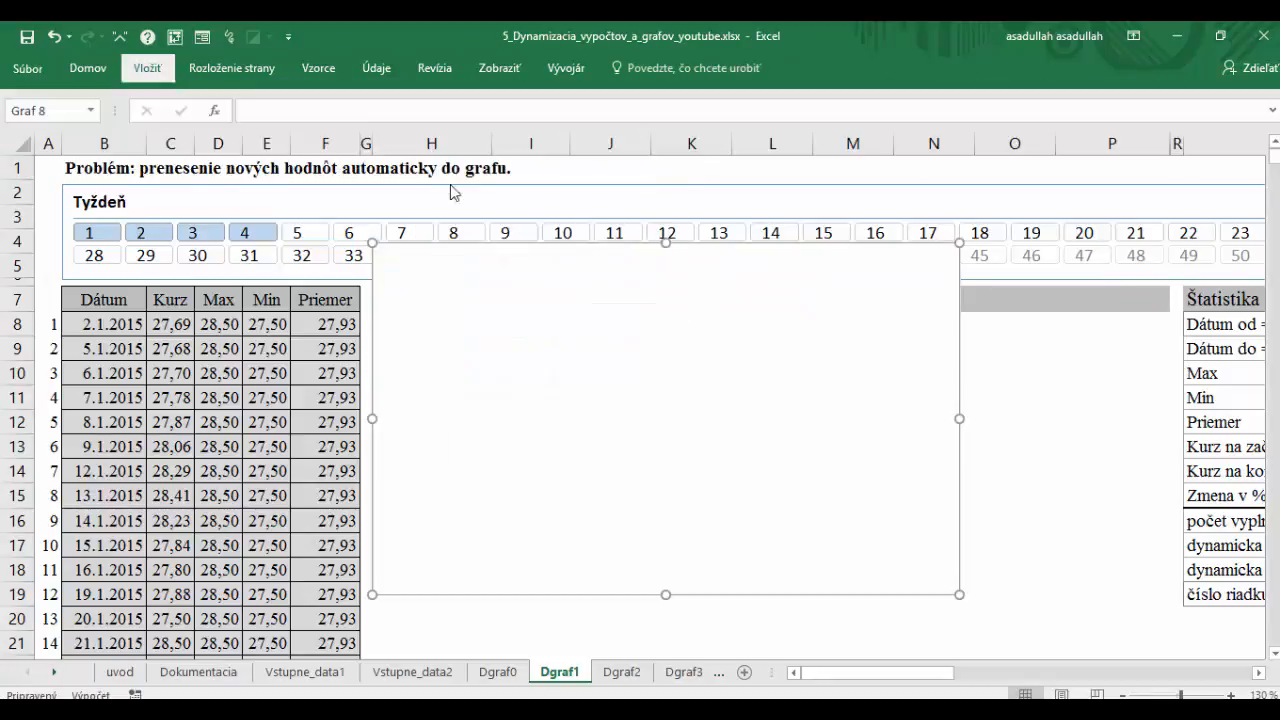
Step: Position the empty chart just below the Kurz CZK heading and resize it to span columns H to P, down to about row 20
drag(708, 345, 534, 350)
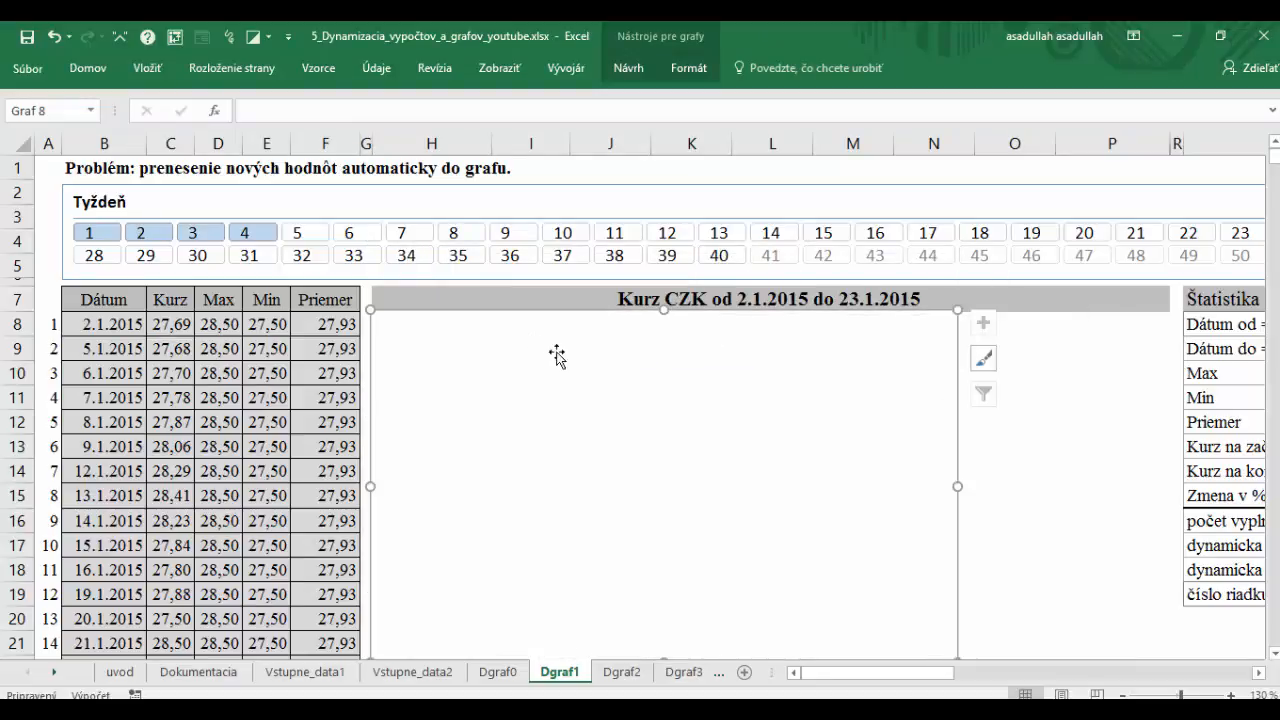
drag(954, 484, 1169, 481)
scroll(869, 534, down, 2)
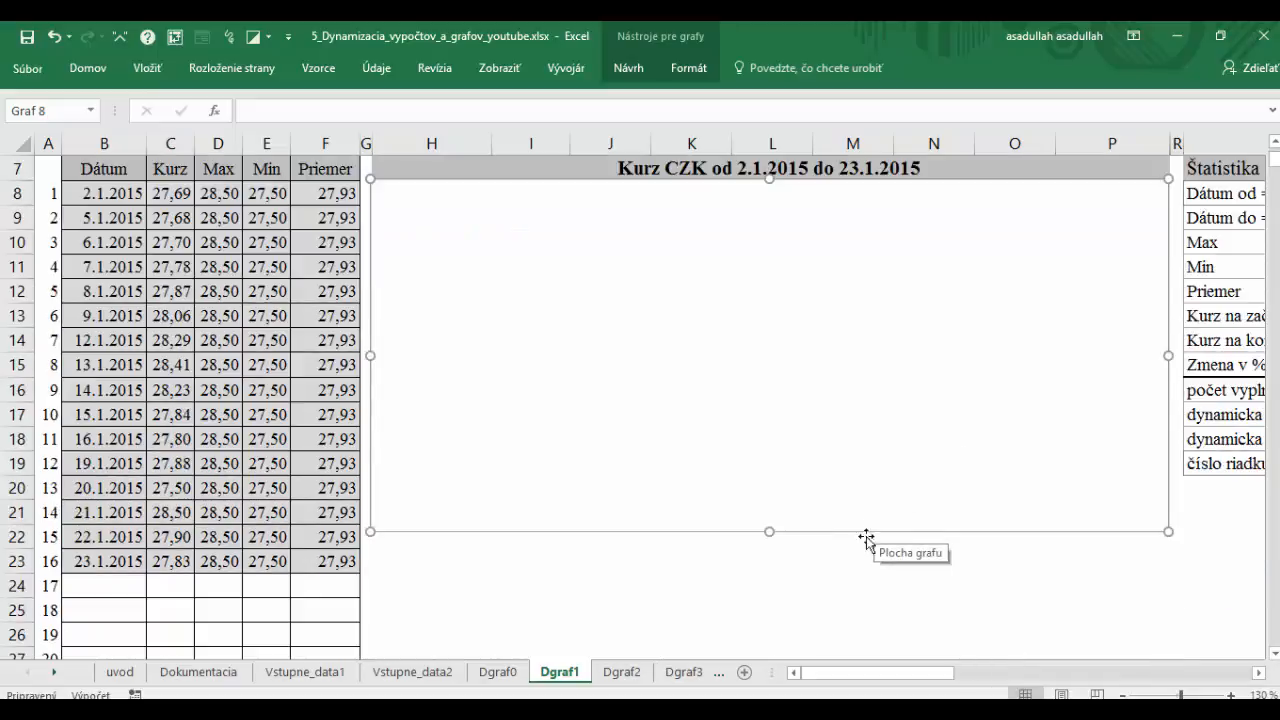
drag(771, 530, 771, 491)
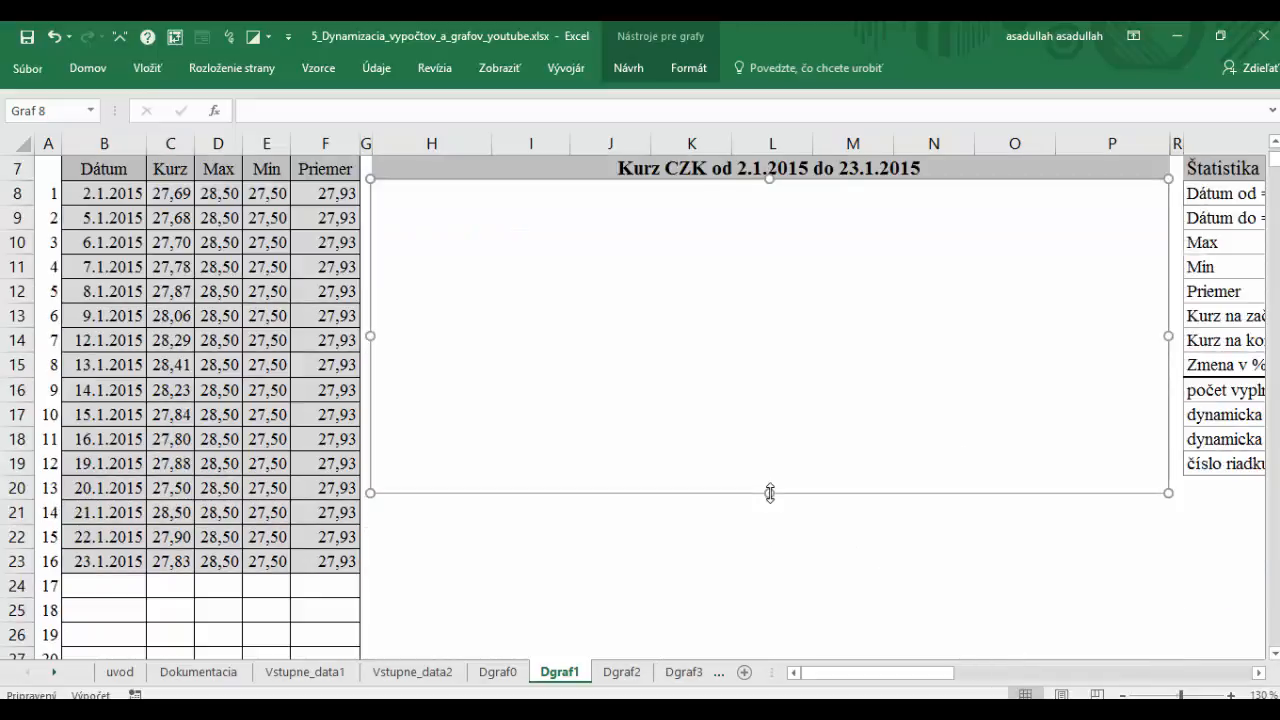
Step: Add a data series named Kurz to the chart, using the named range =Dgraf1!UdajeDG1 as its values
scroll(771, 491, up, 2)
right_click(644, 370)
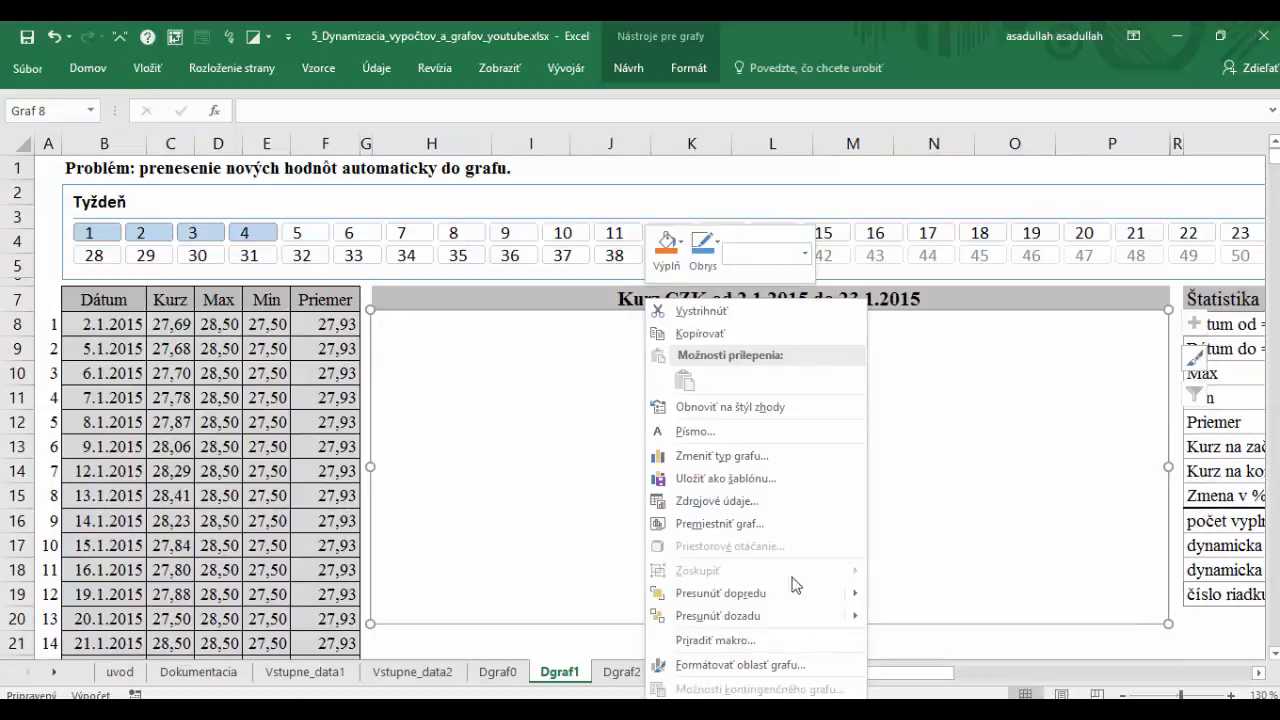
click(714, 505)
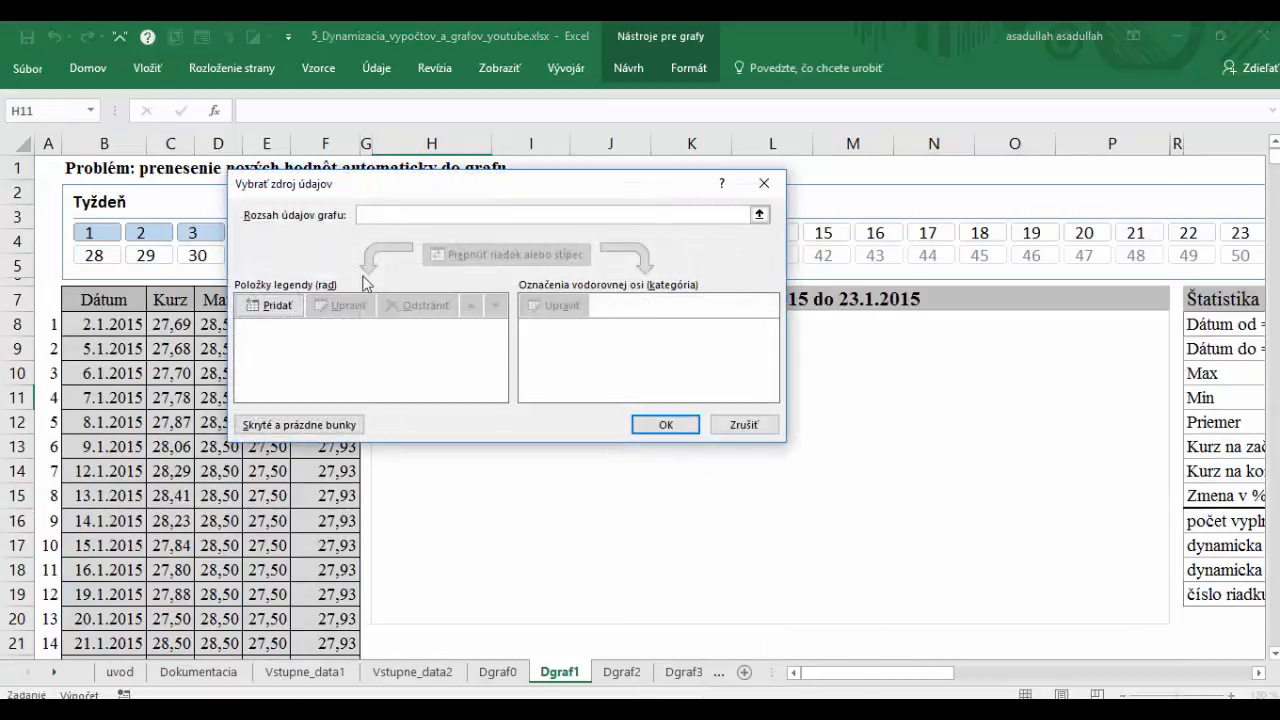
click(281, 310)
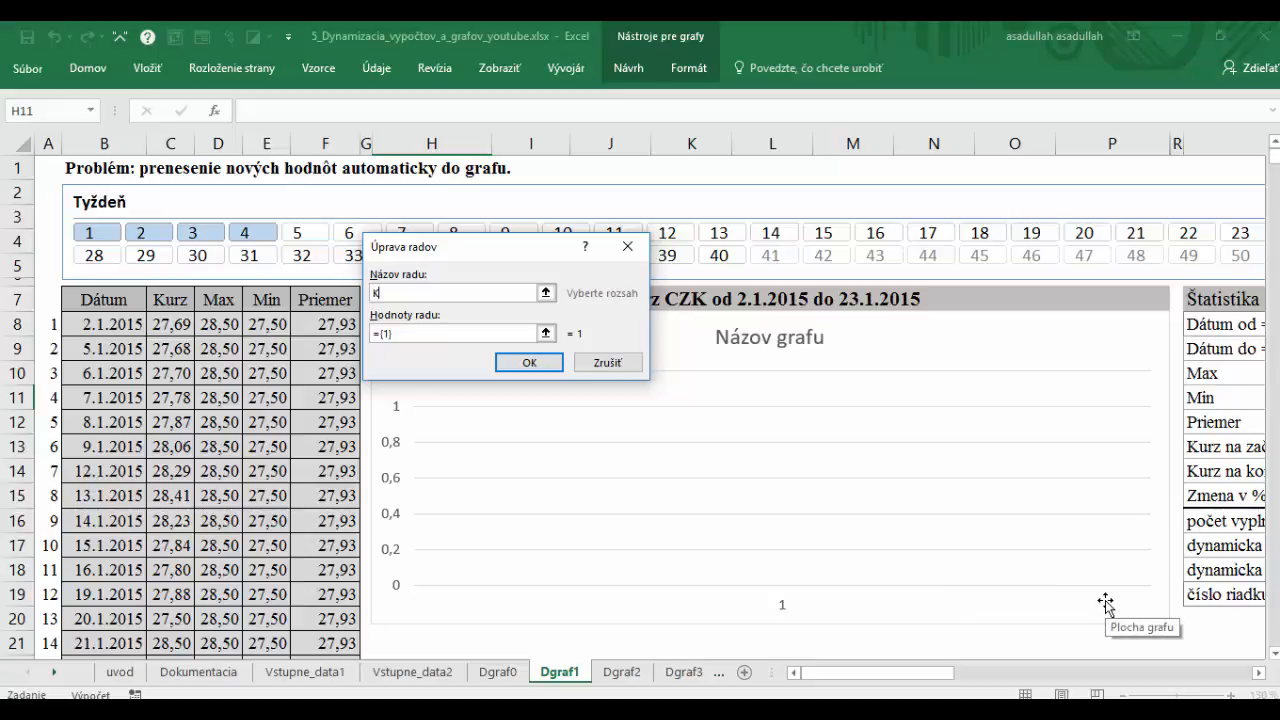
text(Kurz)
click(407, 335)
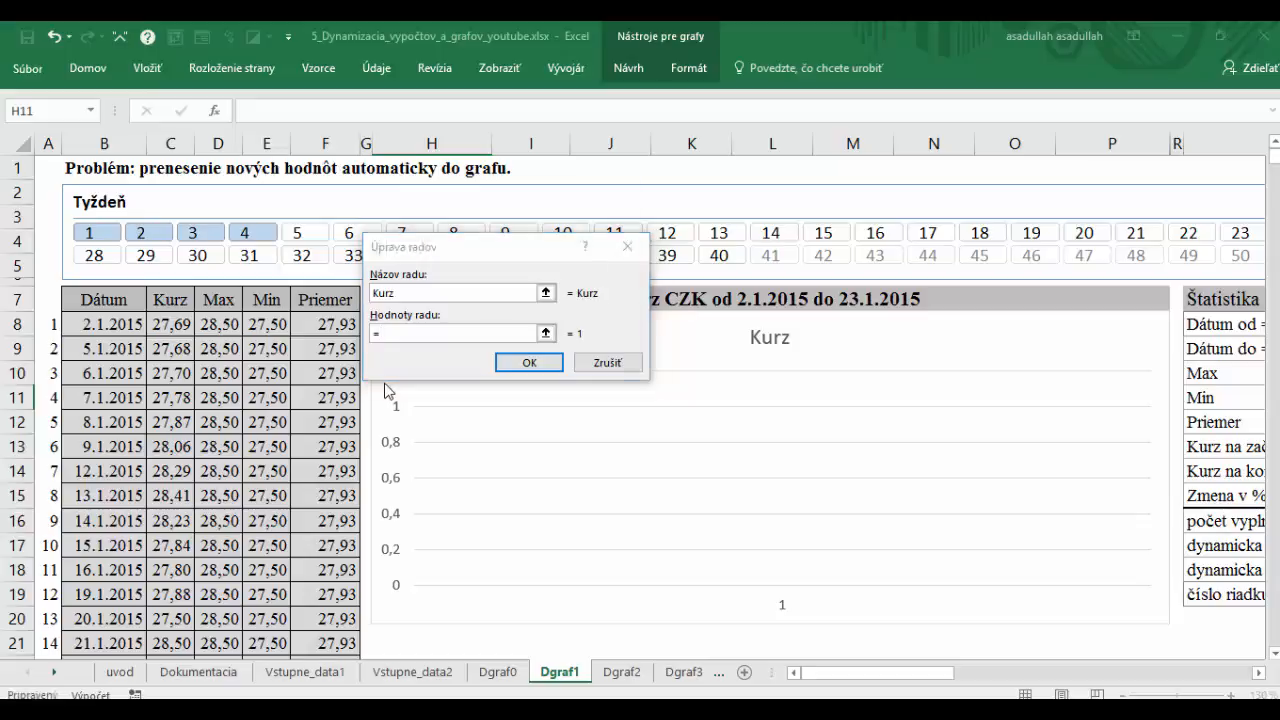
key(F3)
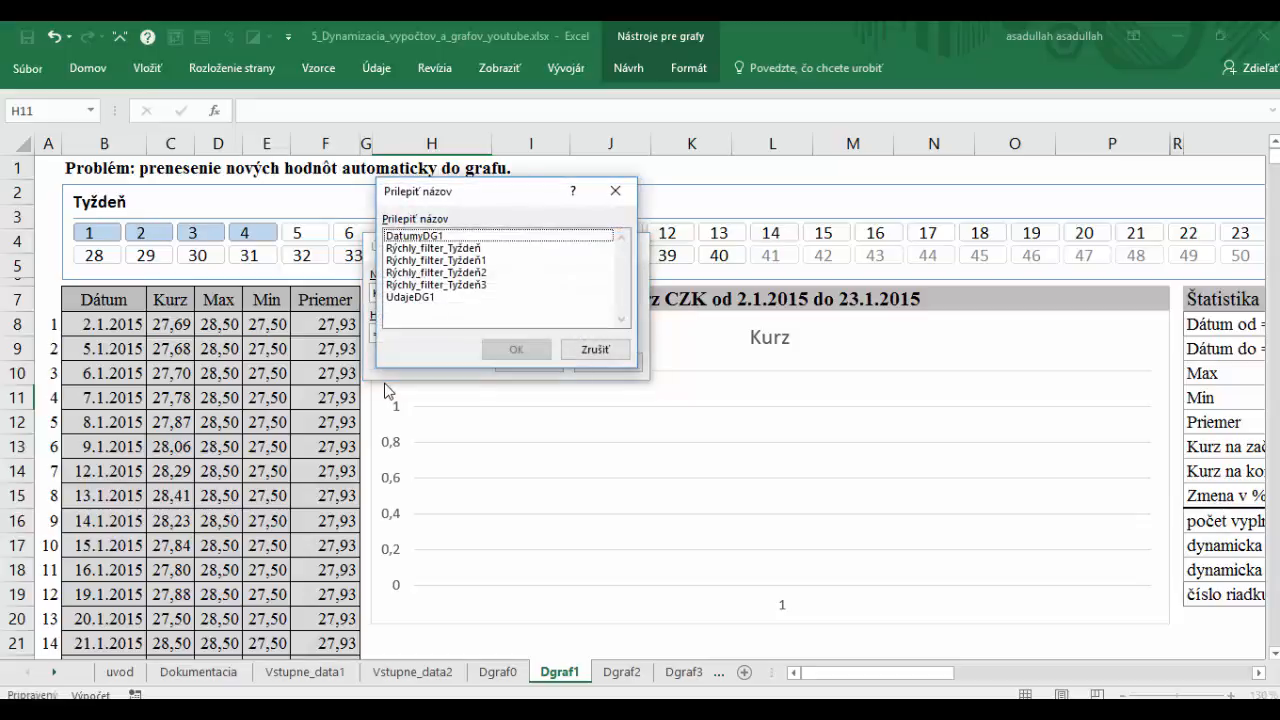
click(424, 297)
click(516, 349)
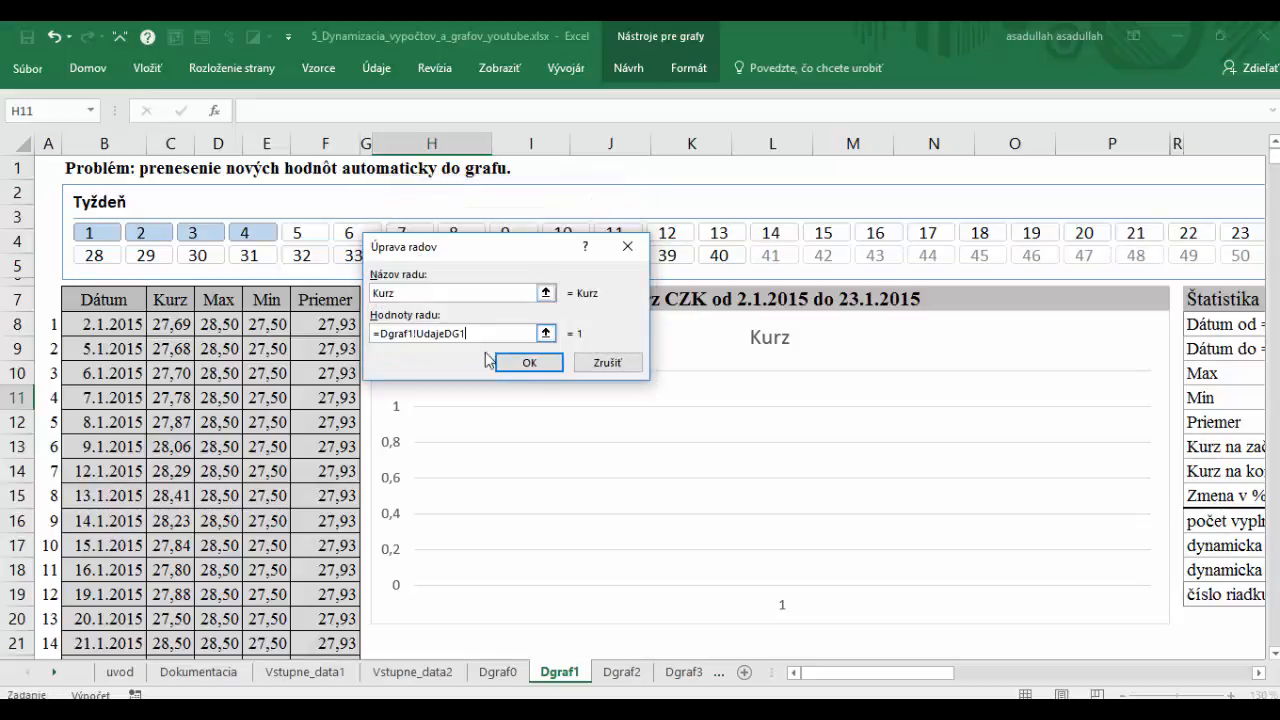
click(532, 368)
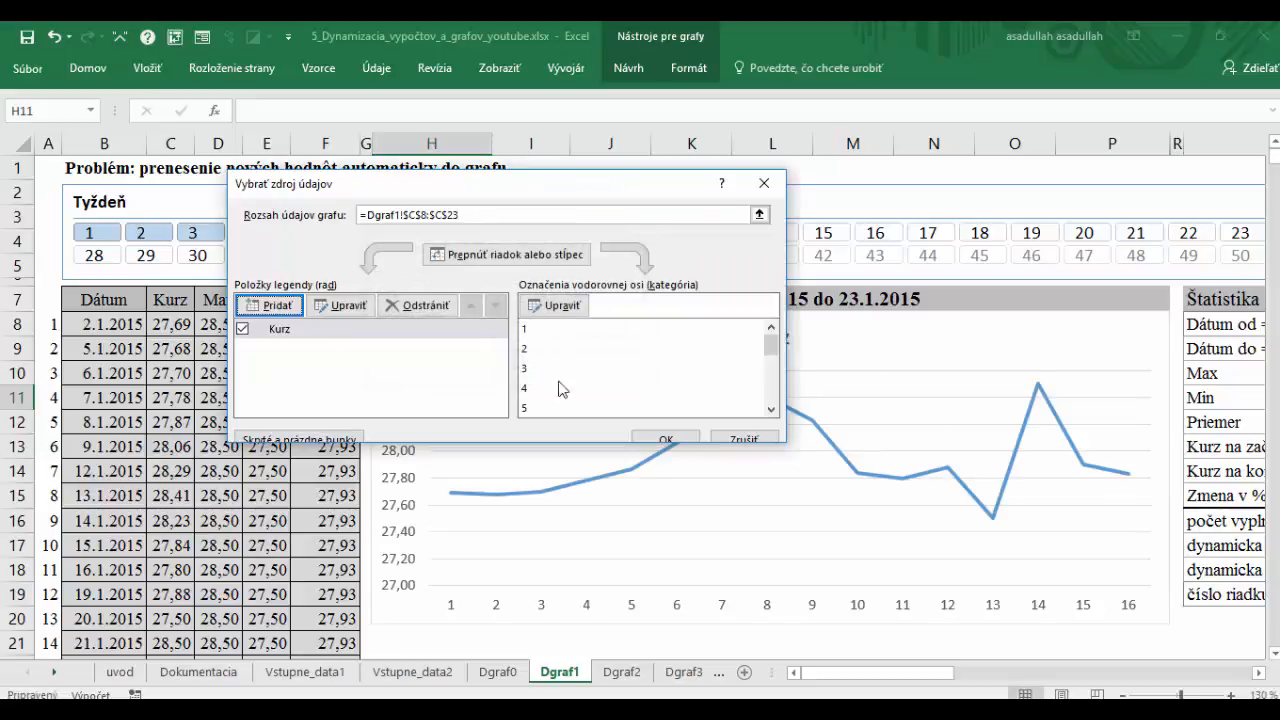
Step: Add a second chart series named Max, selecting cells from E8 down and extending its values range to E1000
click(270, 305)
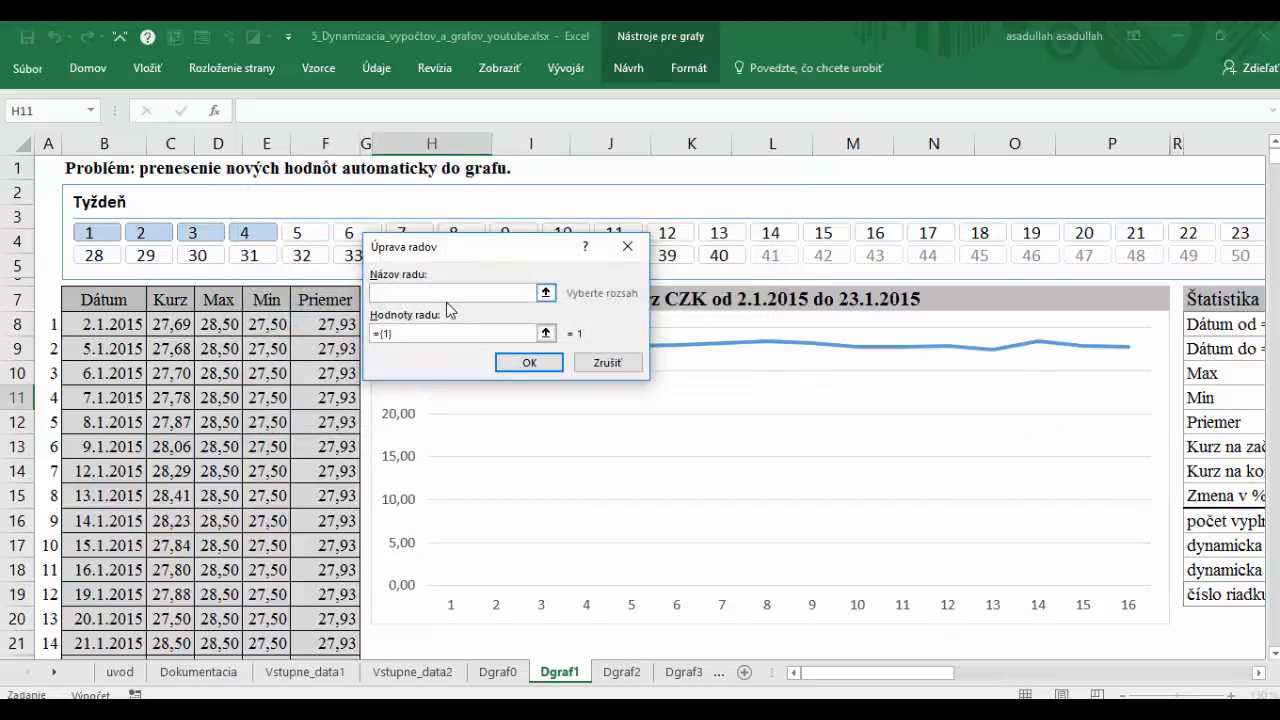
text(Max)
click(437, 334)
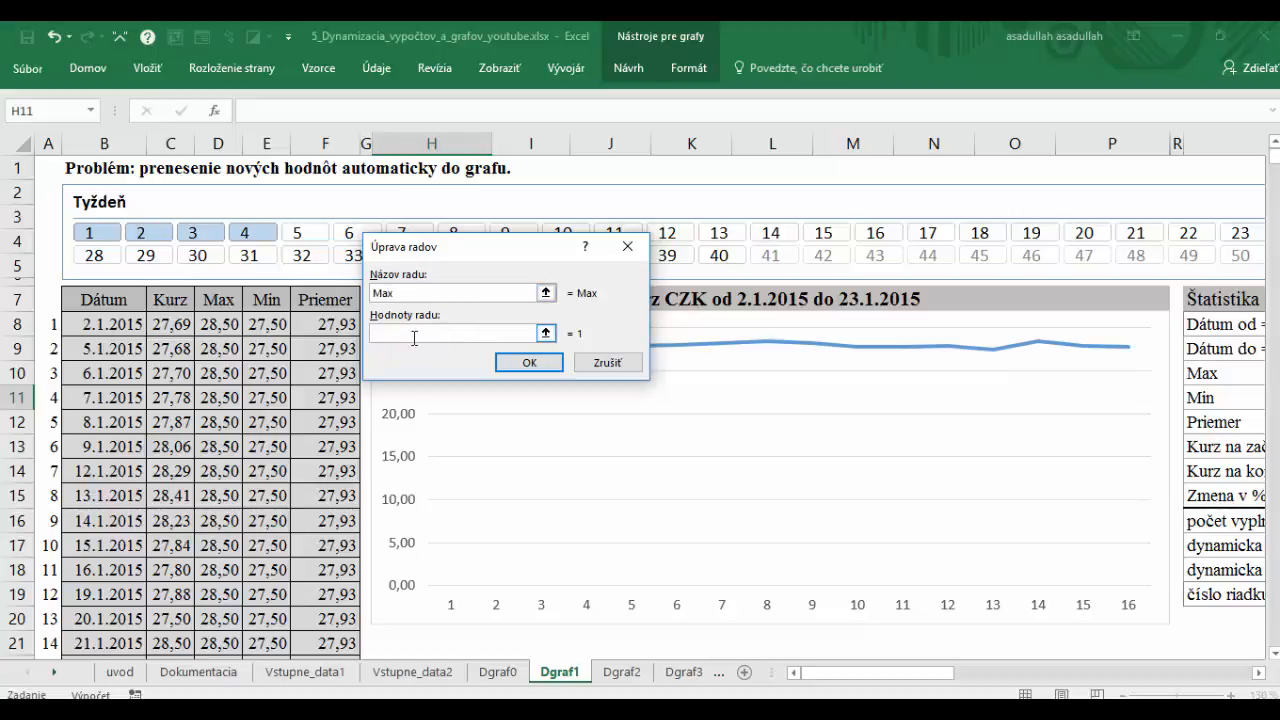
drag(266, 327, 259, 446)
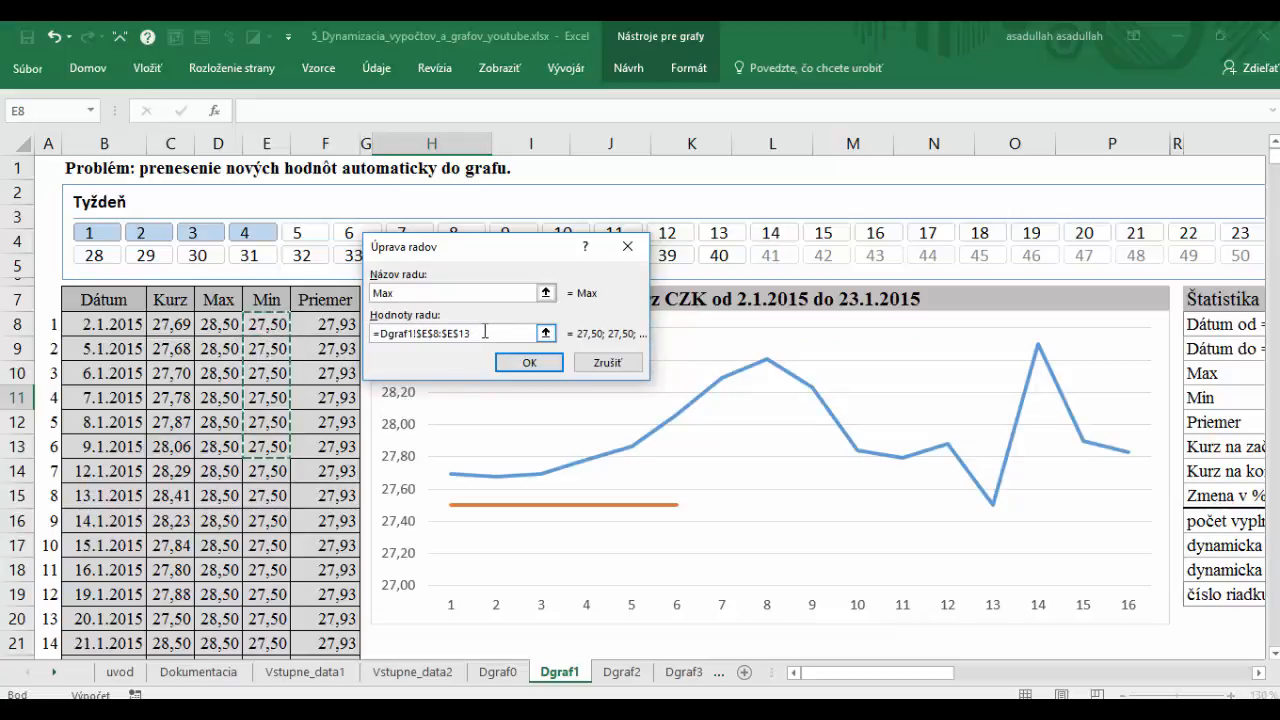
key(BackSpace)
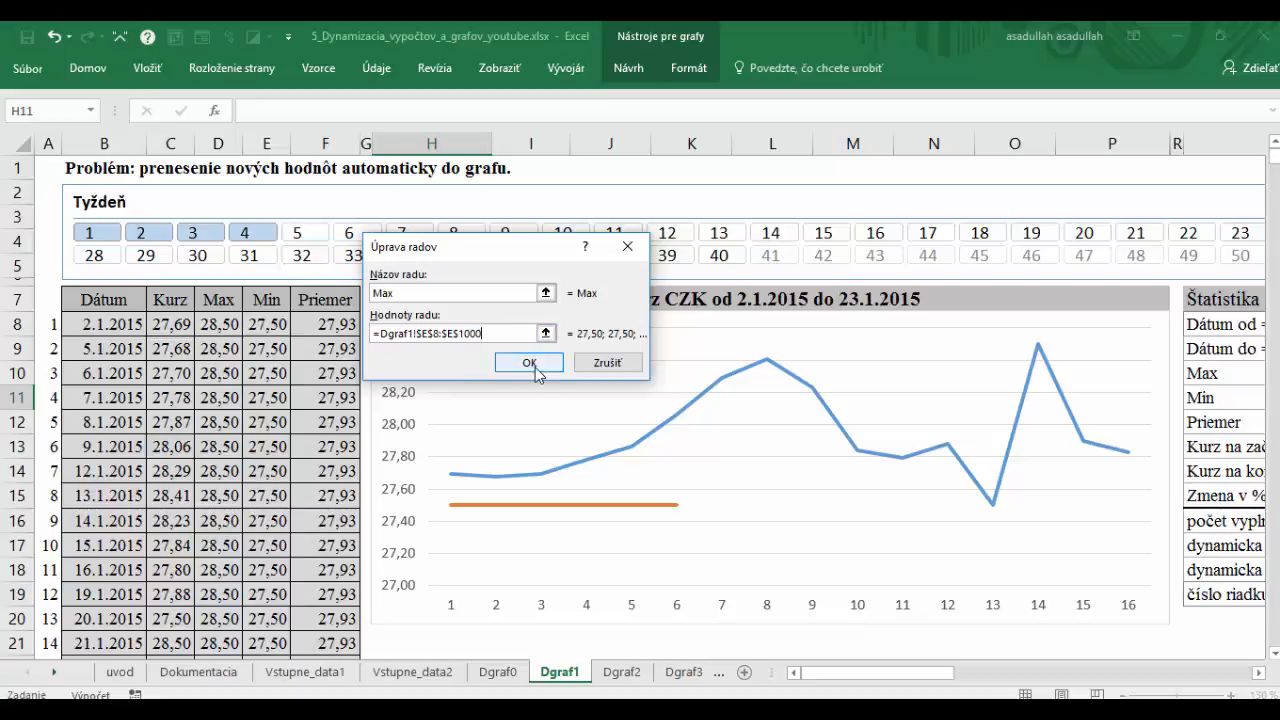
click(533, 365)
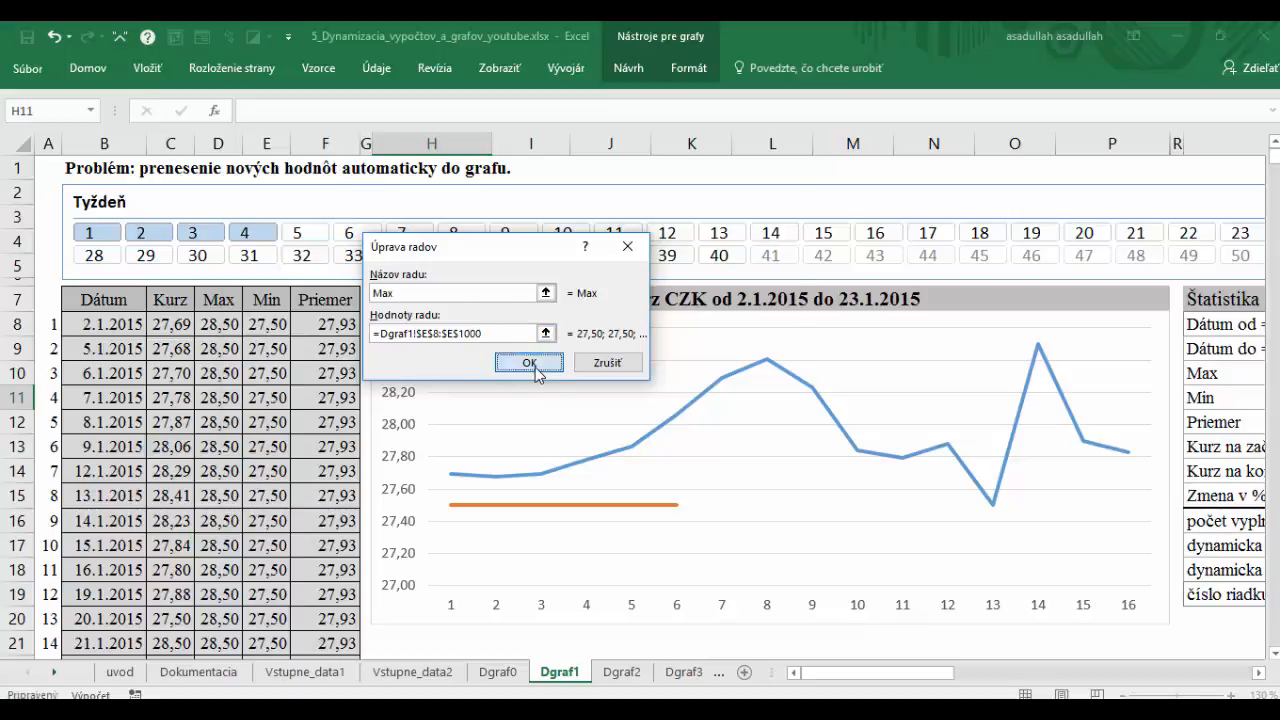
Step: Edit the Max series so that its values range is =Dgraf1!$E$8:$E$1000
click(286, 349)
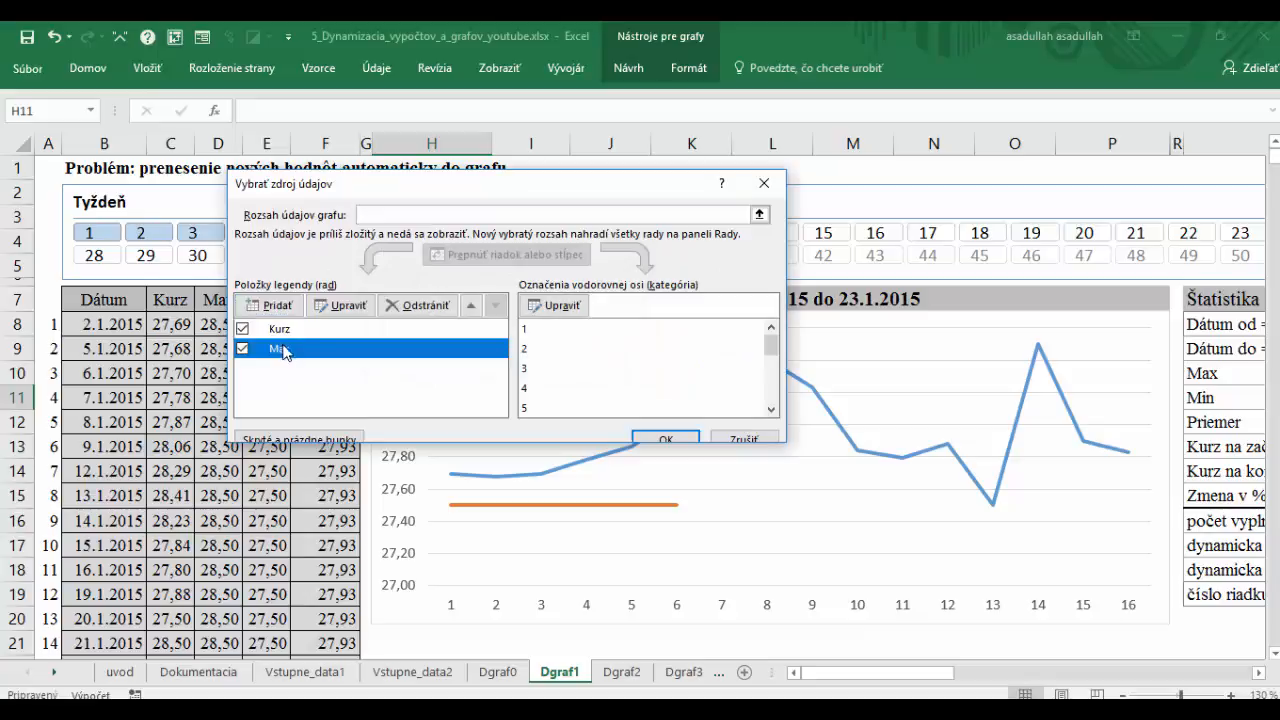
click(340, 305)
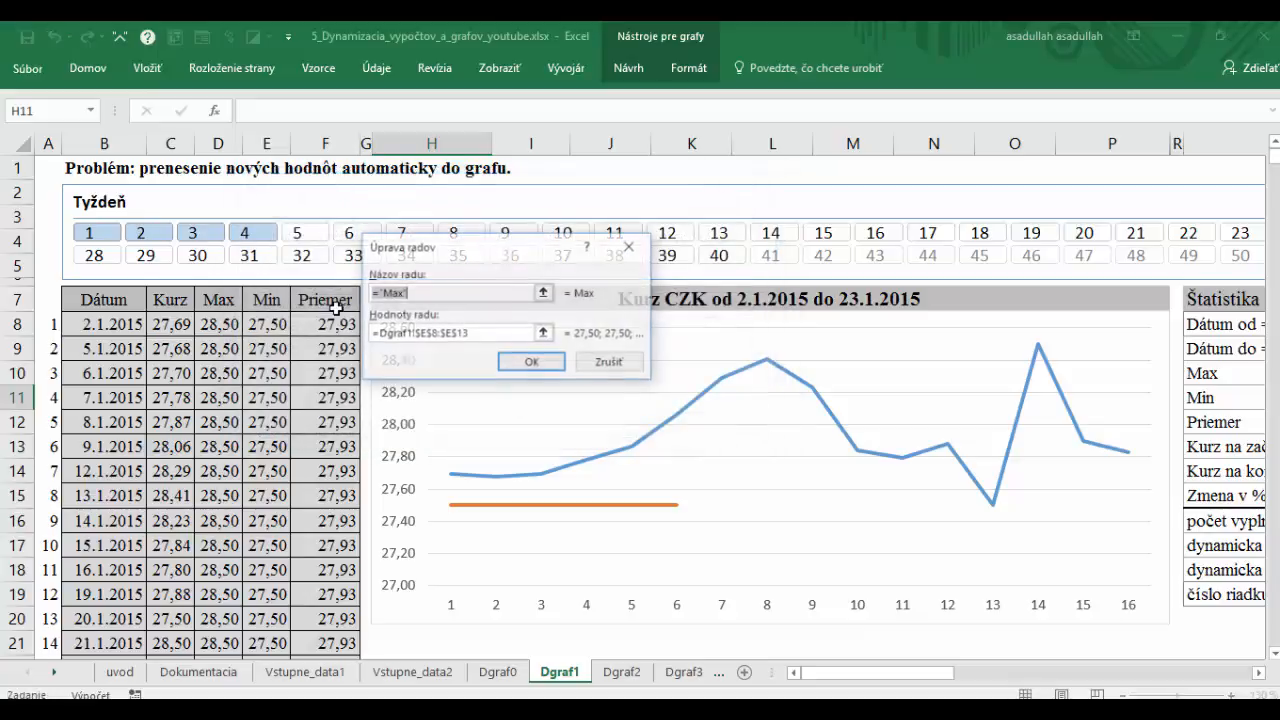
click(491, 338)
key(BackSpace)
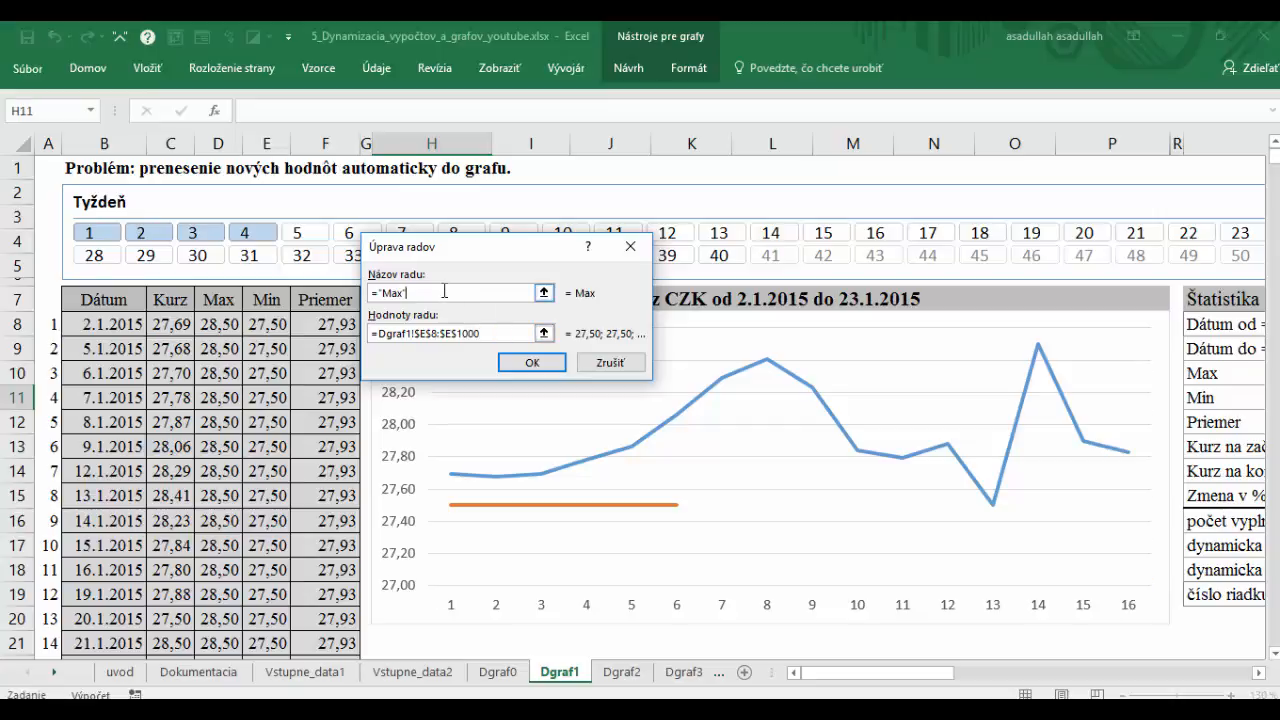
click(531, 364)
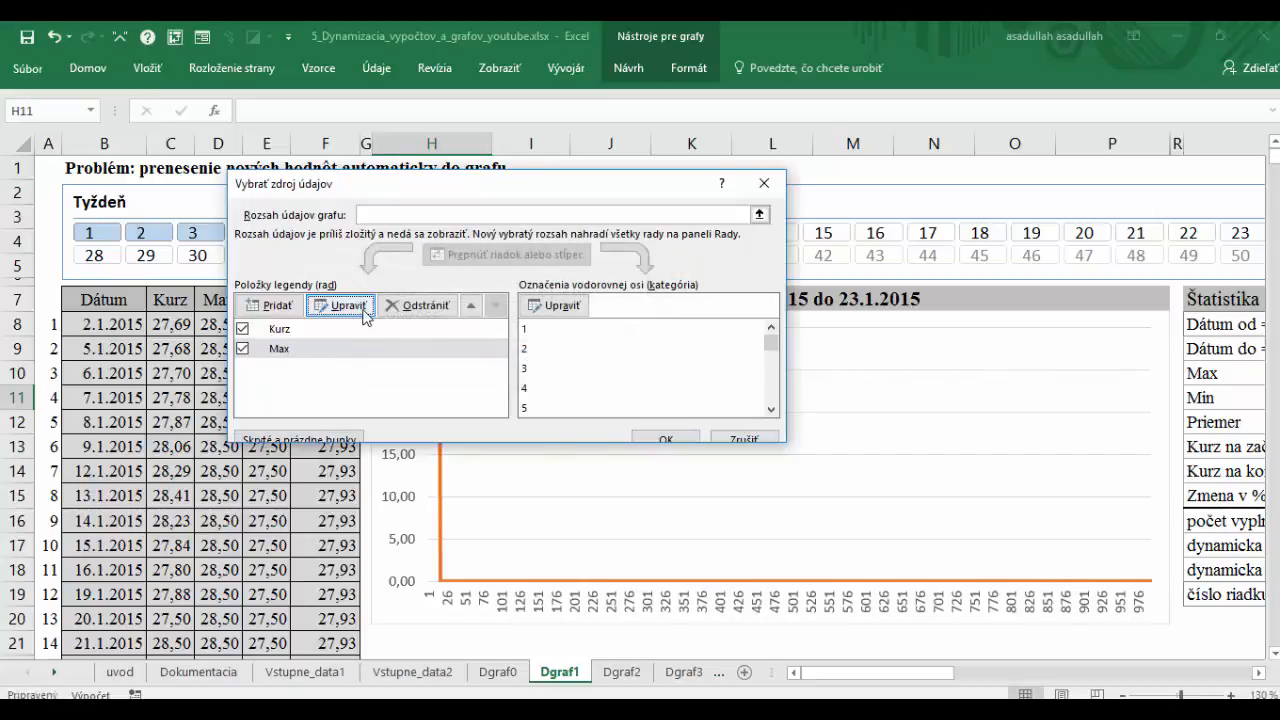
Step: Add a third chart series named Min with the values =Dgraf1!$E$8:$E$1000
click(283, 305)
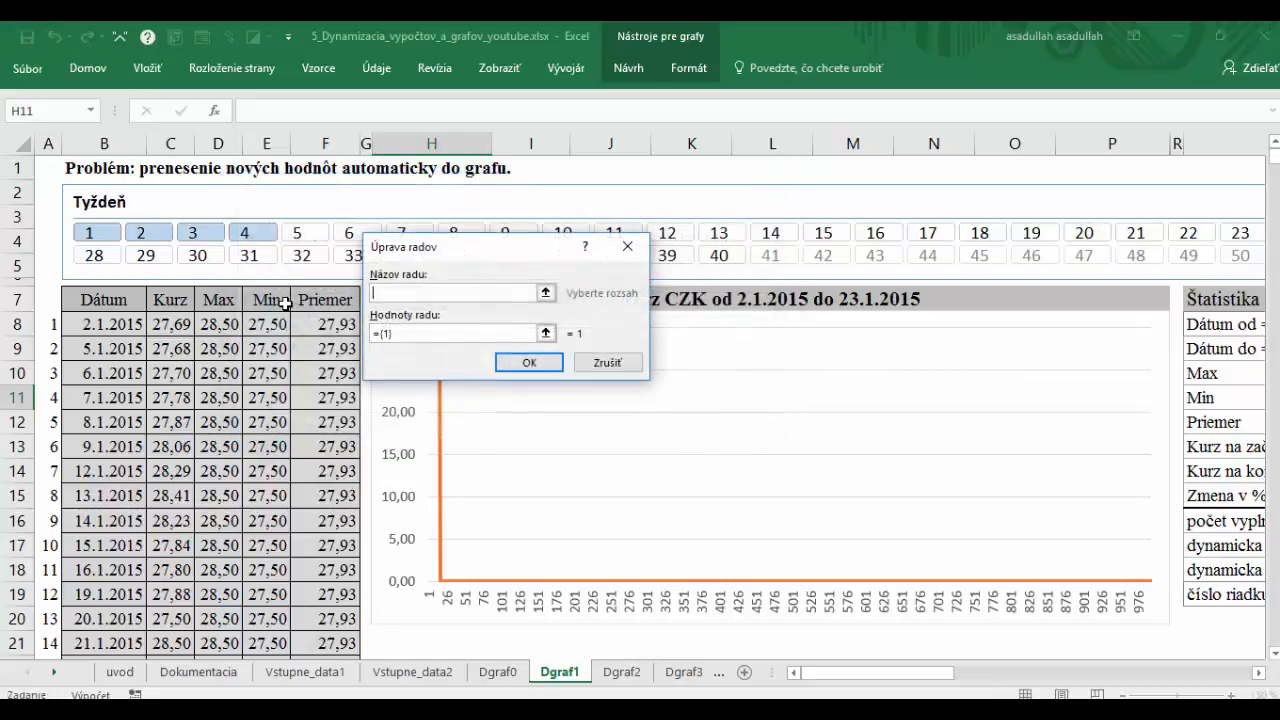
click(392, 294)
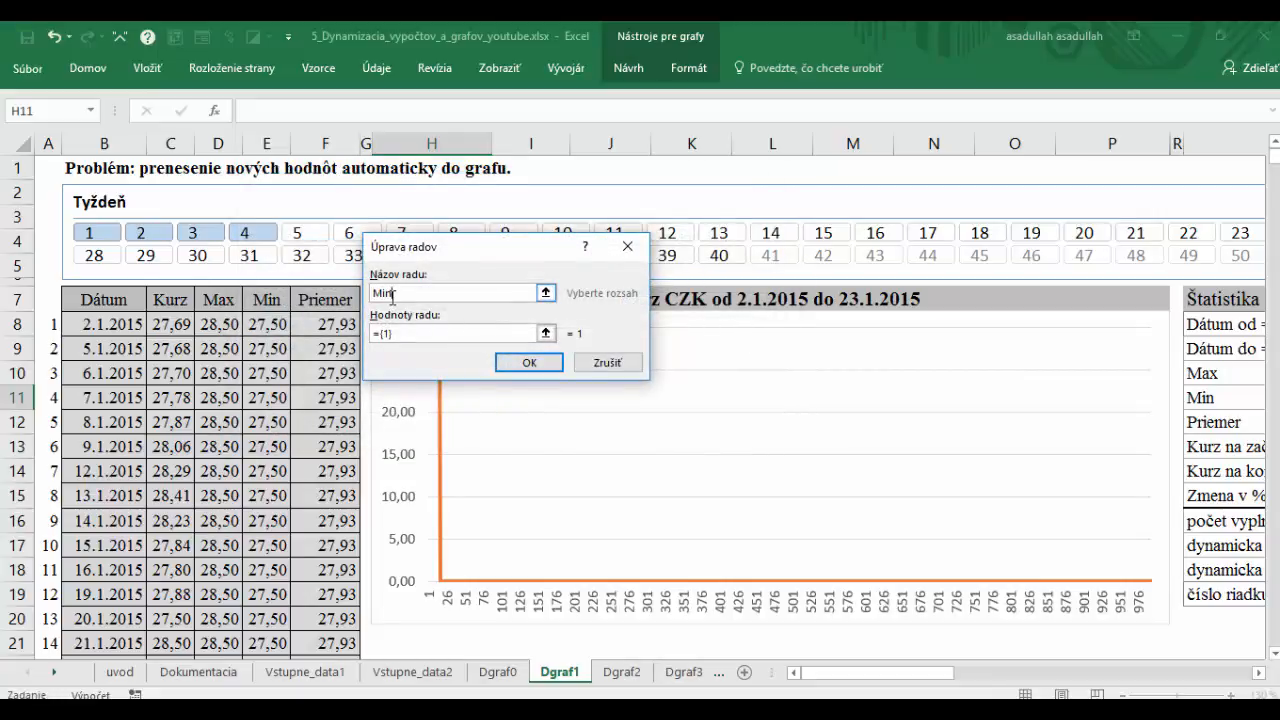
click(414, 334)
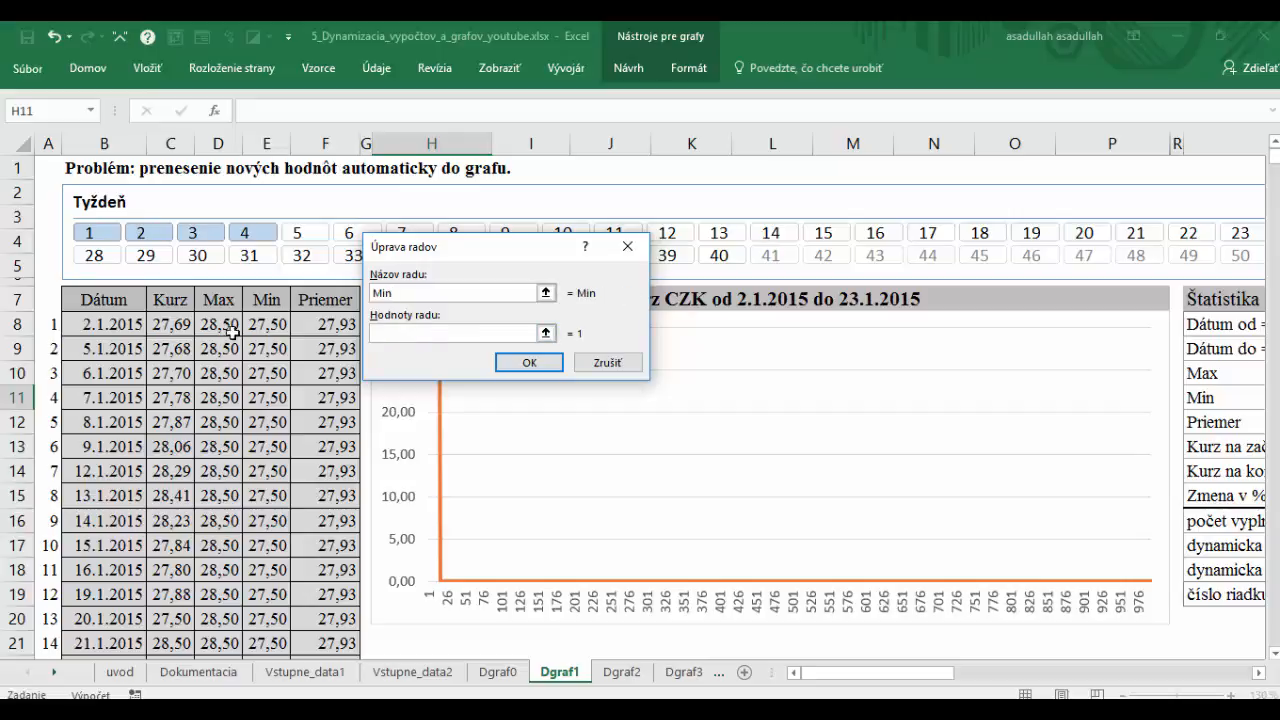
drag(265, 324, 265, 382)
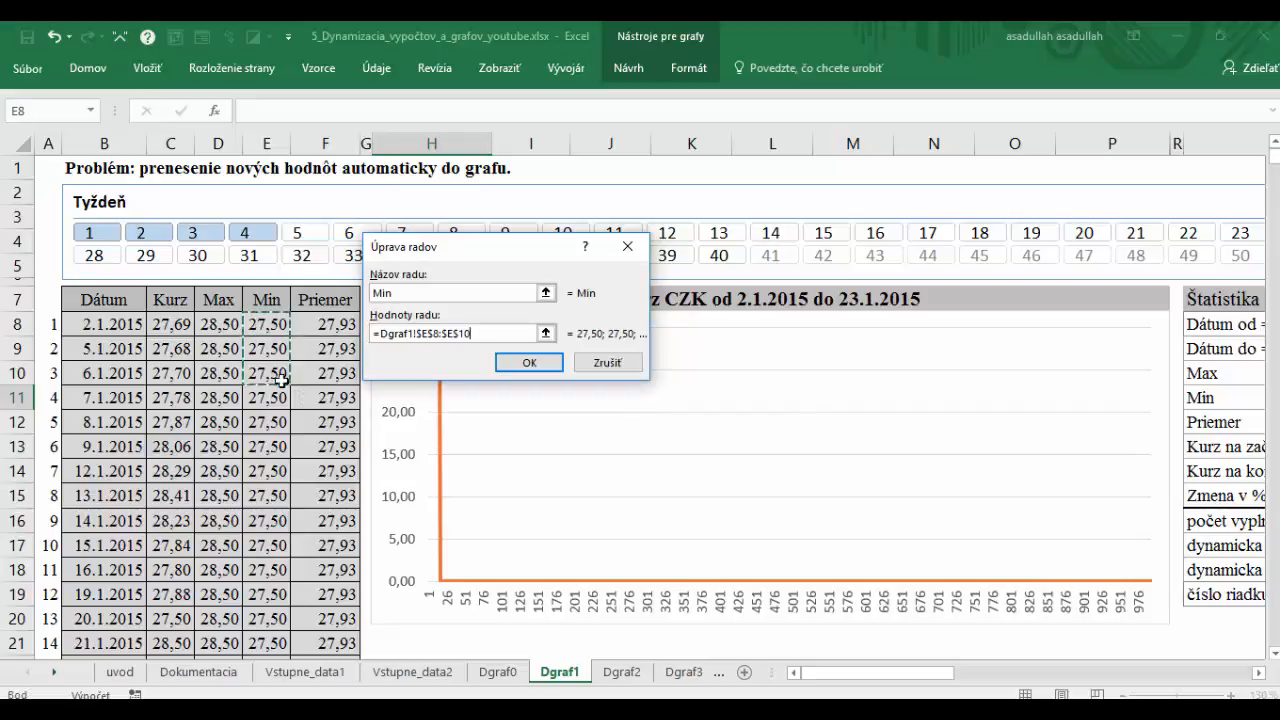
text(00)
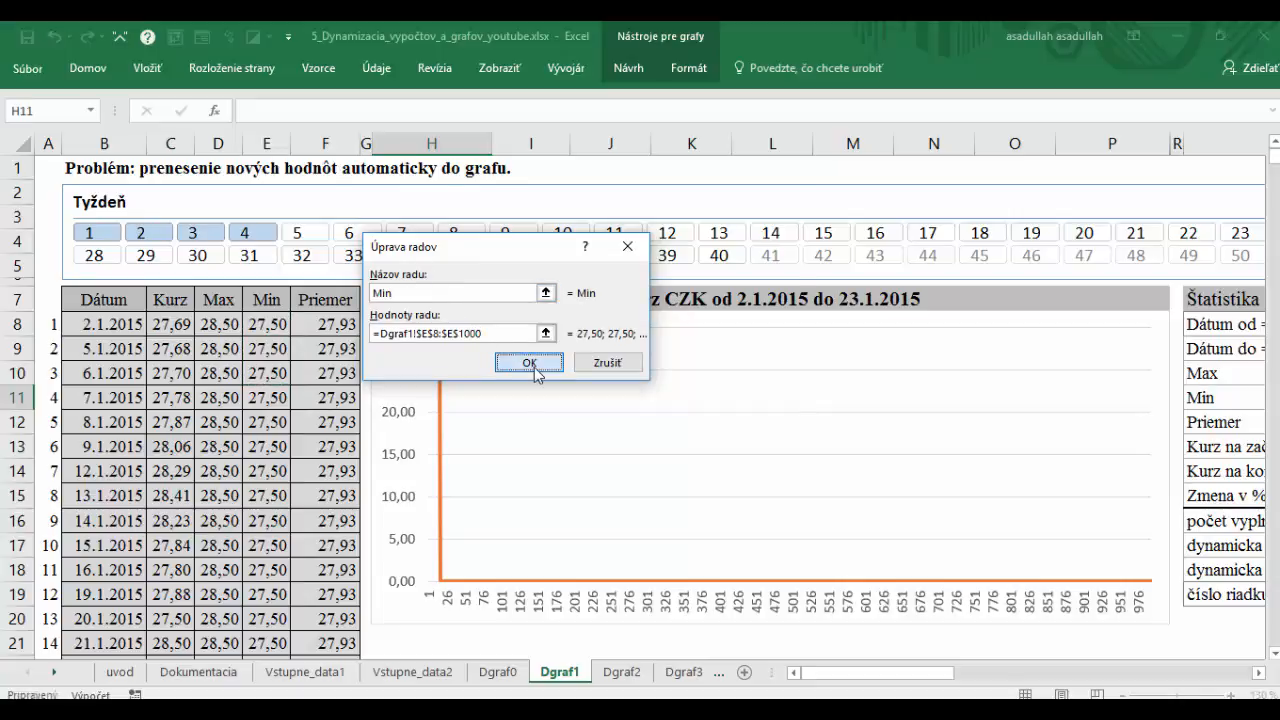
click(531, 364)
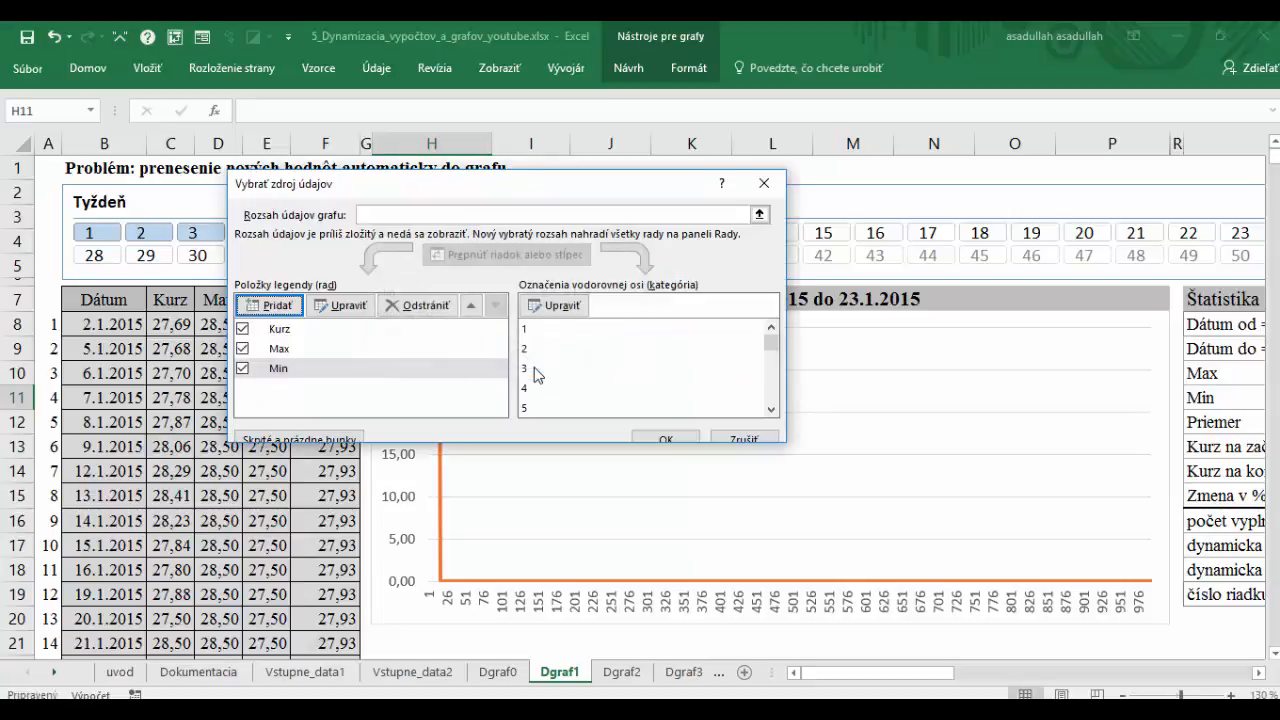
Step: Add a fourth chart series named Priemer with the values =Dgraf1!$F$8:$F$1000
click(272, 305)
text(P)
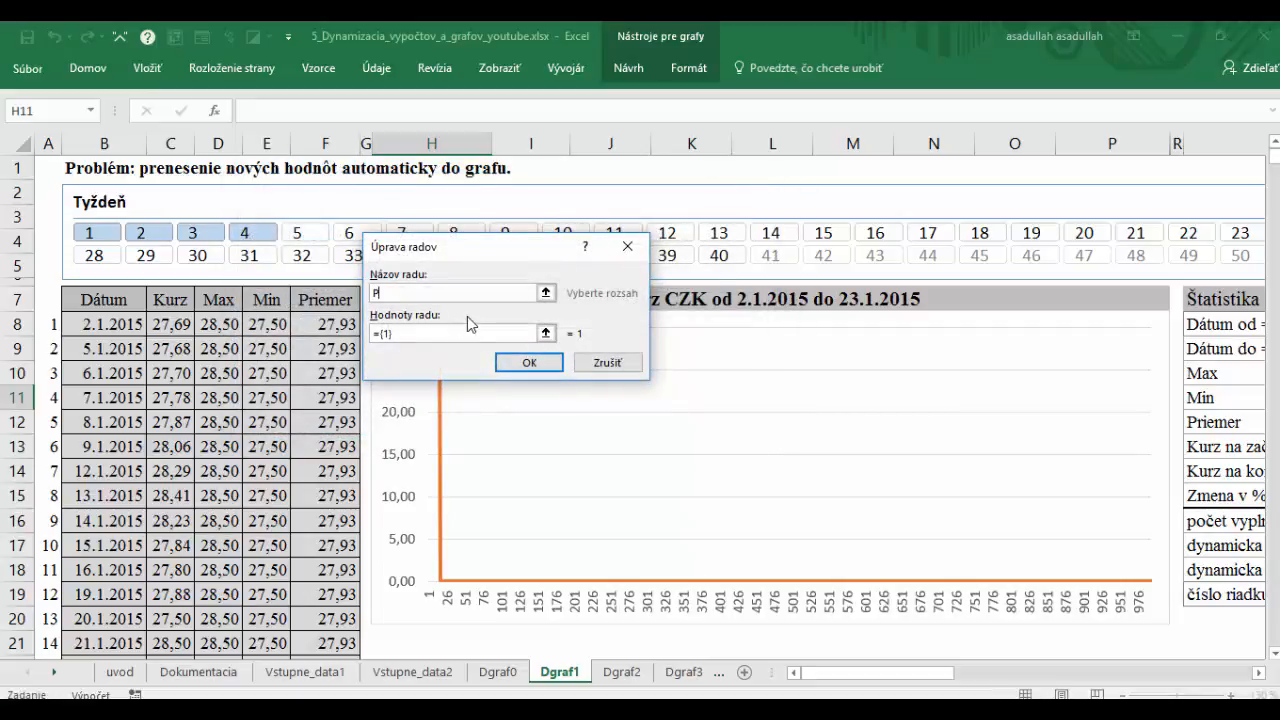
text(riemer)
click(432, 336)
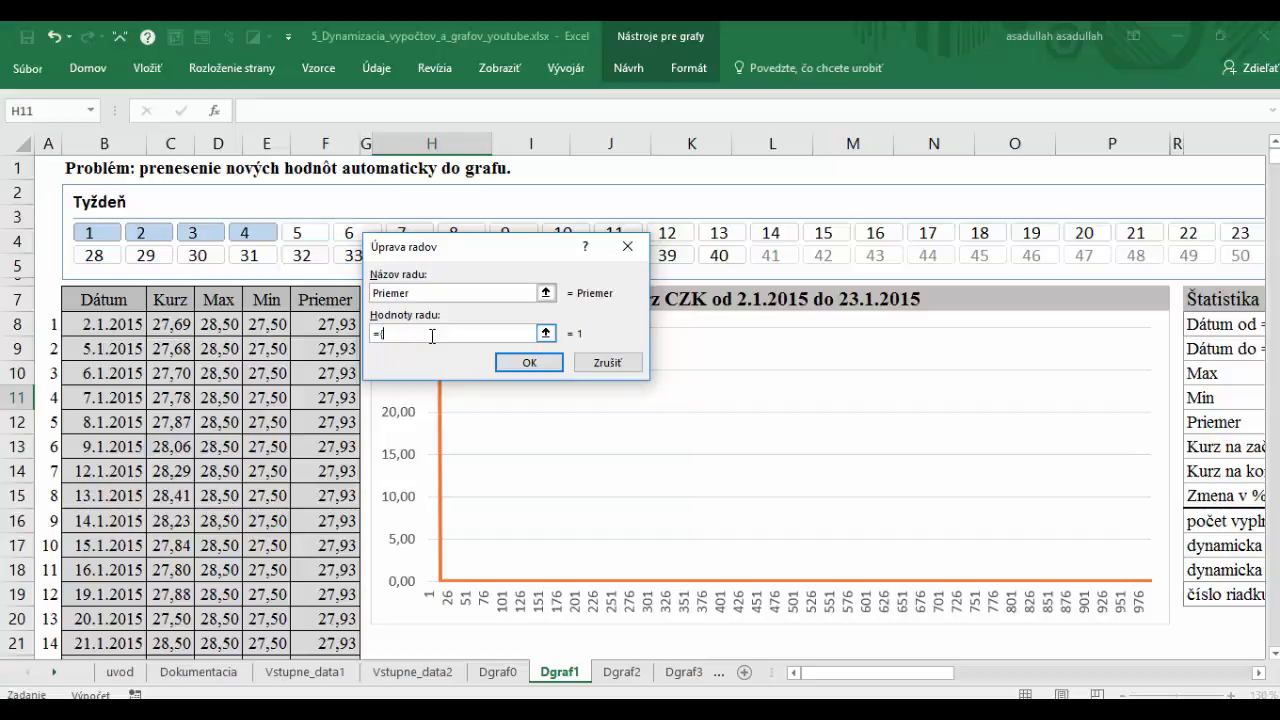
drag(310, 327, 330, 373)
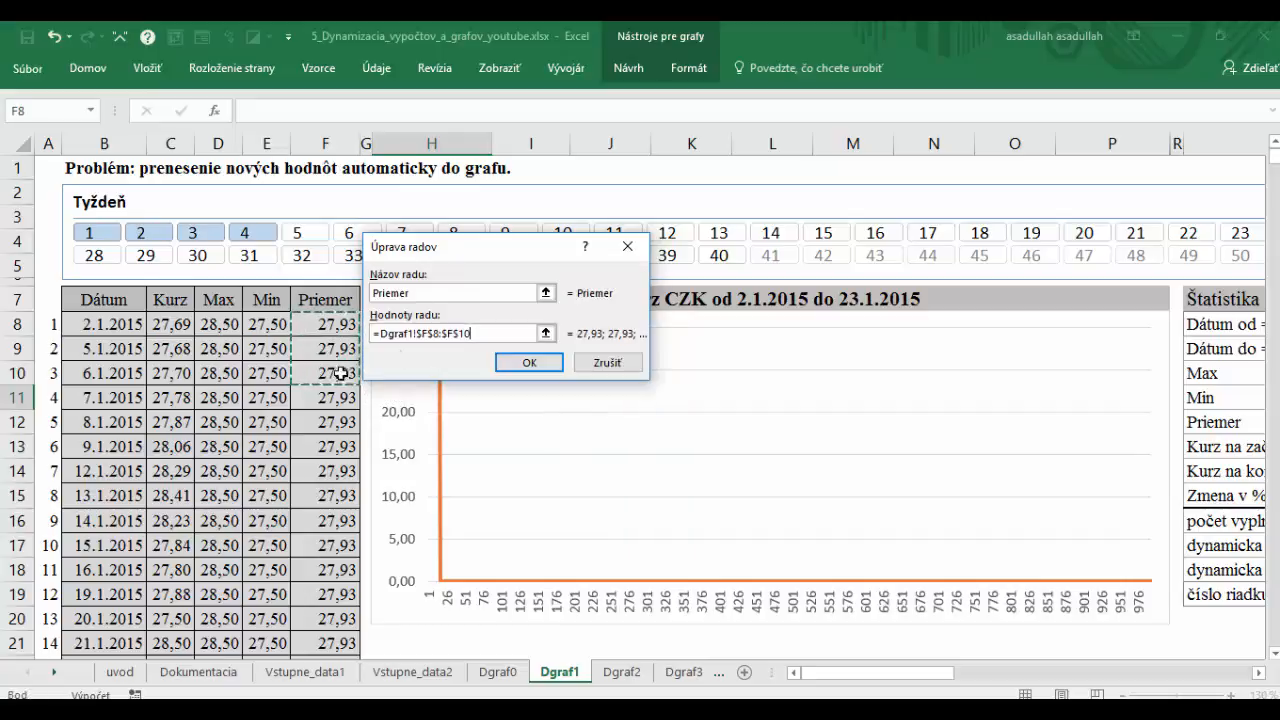
click(510, 330)
text(00)
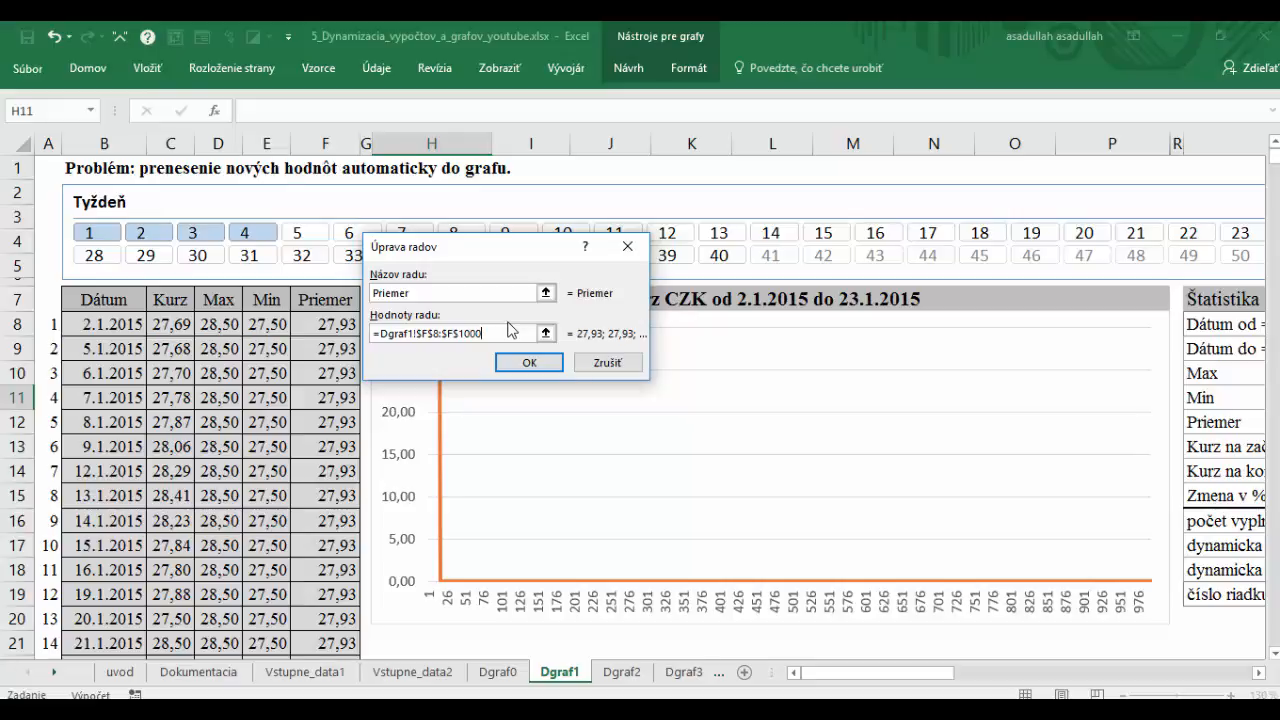
click(430, 292)
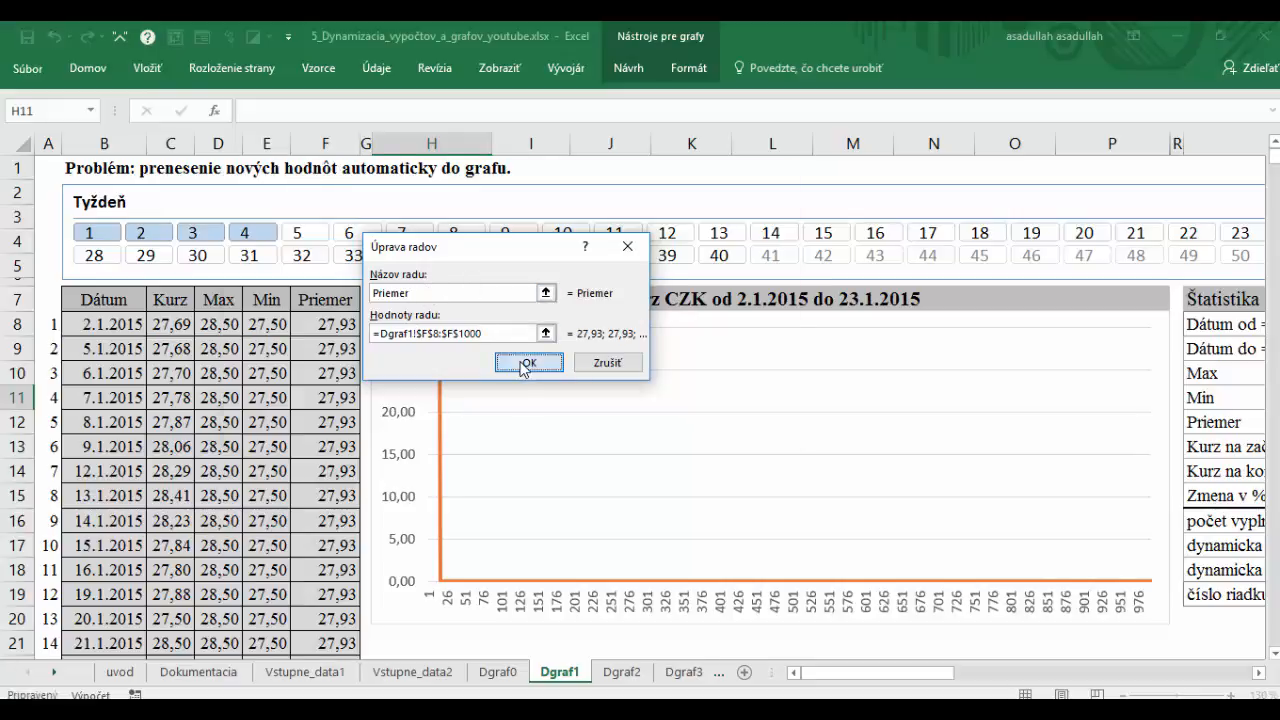
click(526, 364)
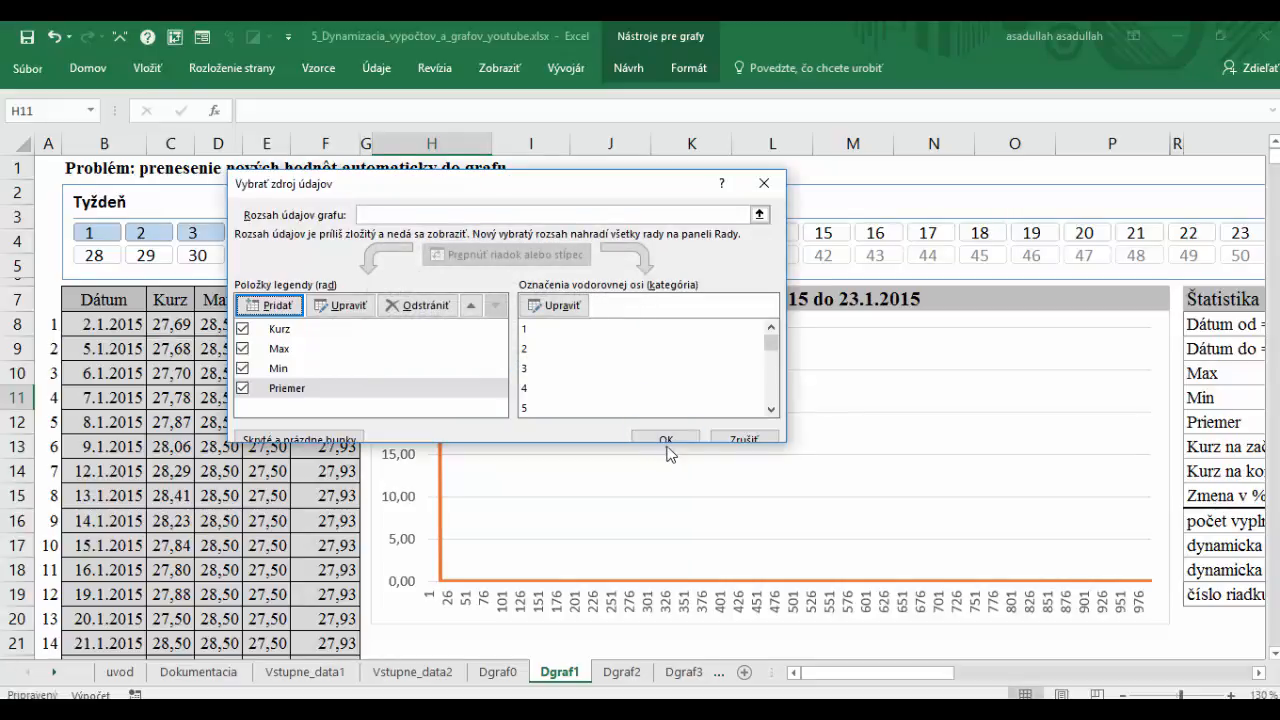
Step: Set the chart's horizontal axis labels to the named range =Dgraf1!DatumyDG1
click(566, 311)
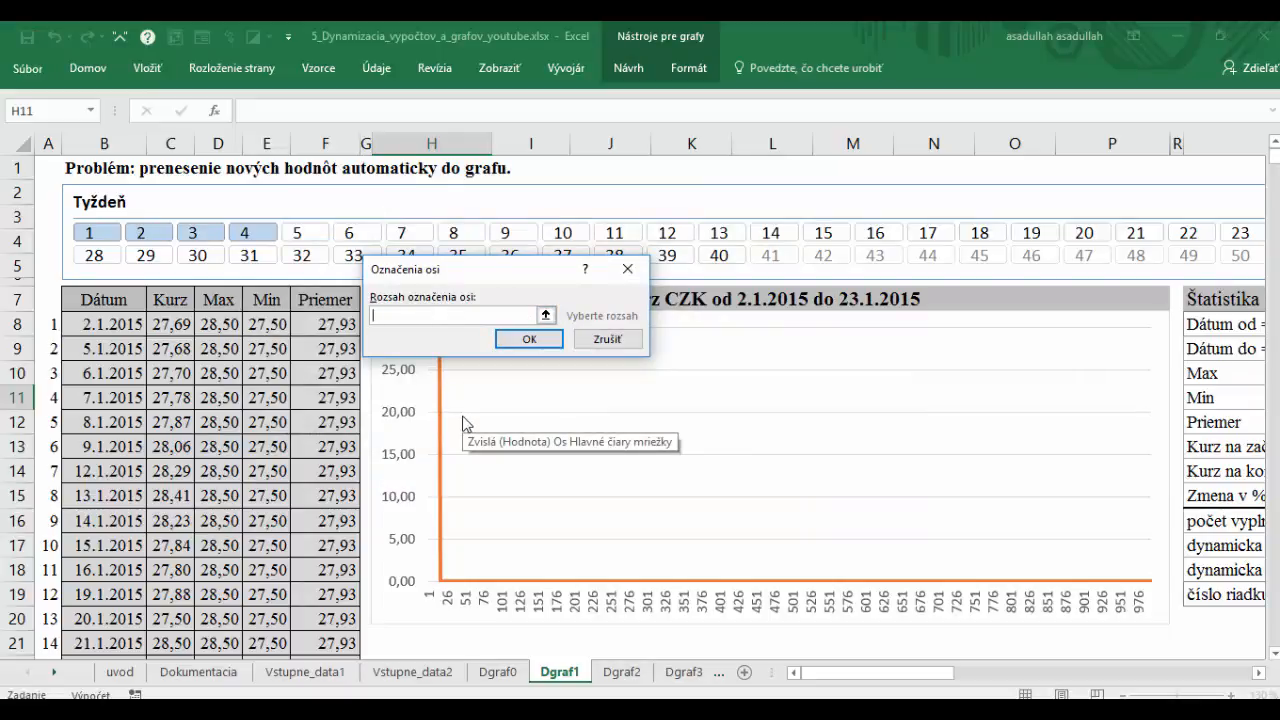
key(F3)
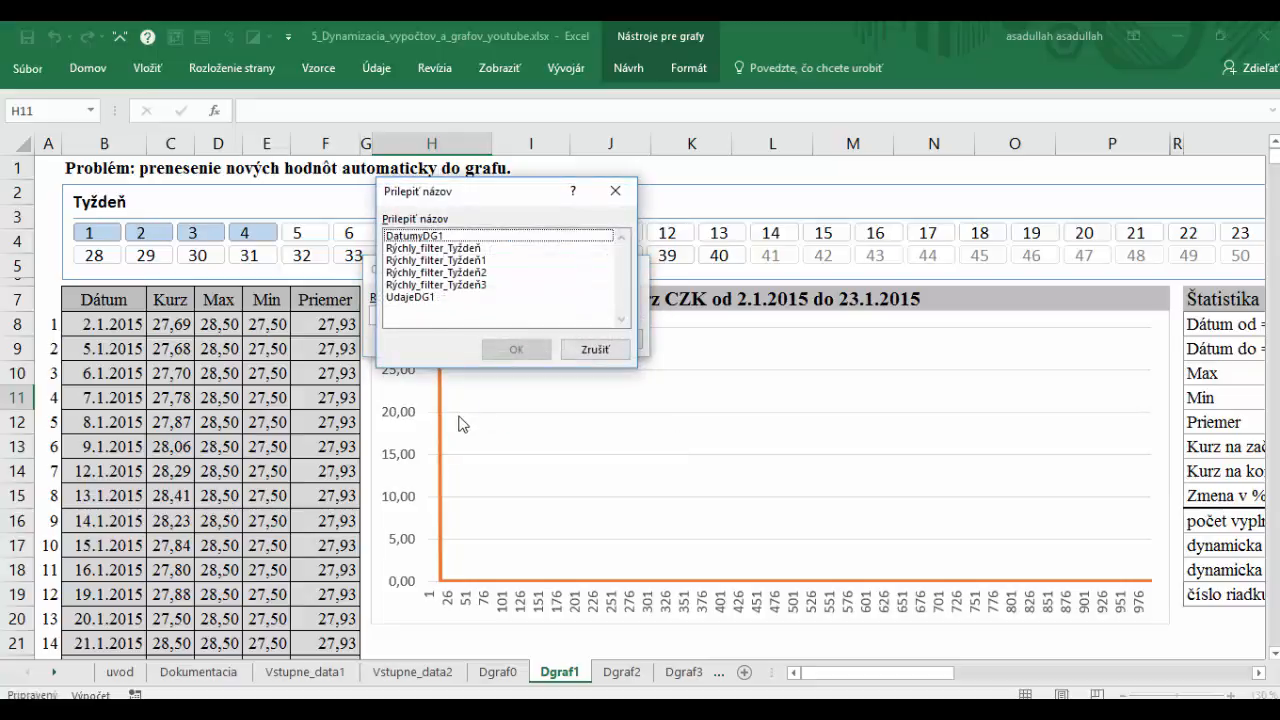
double_click(432, 236)
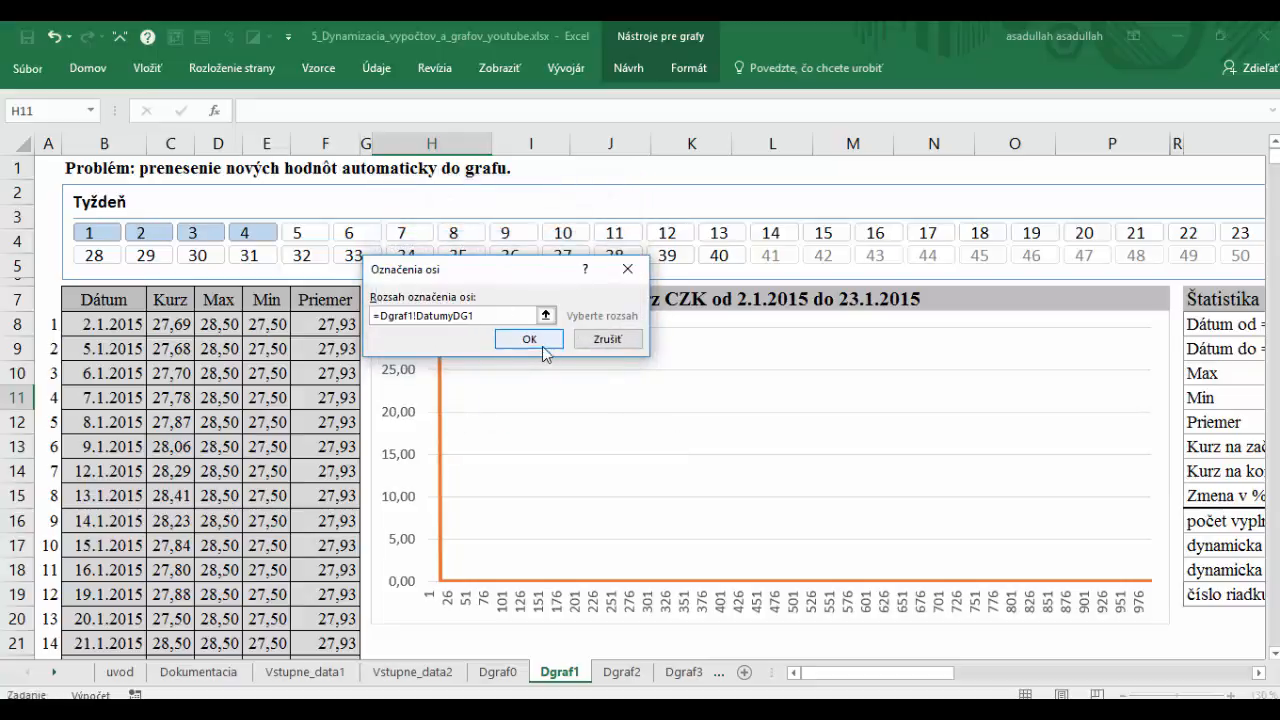
click(542, 342)
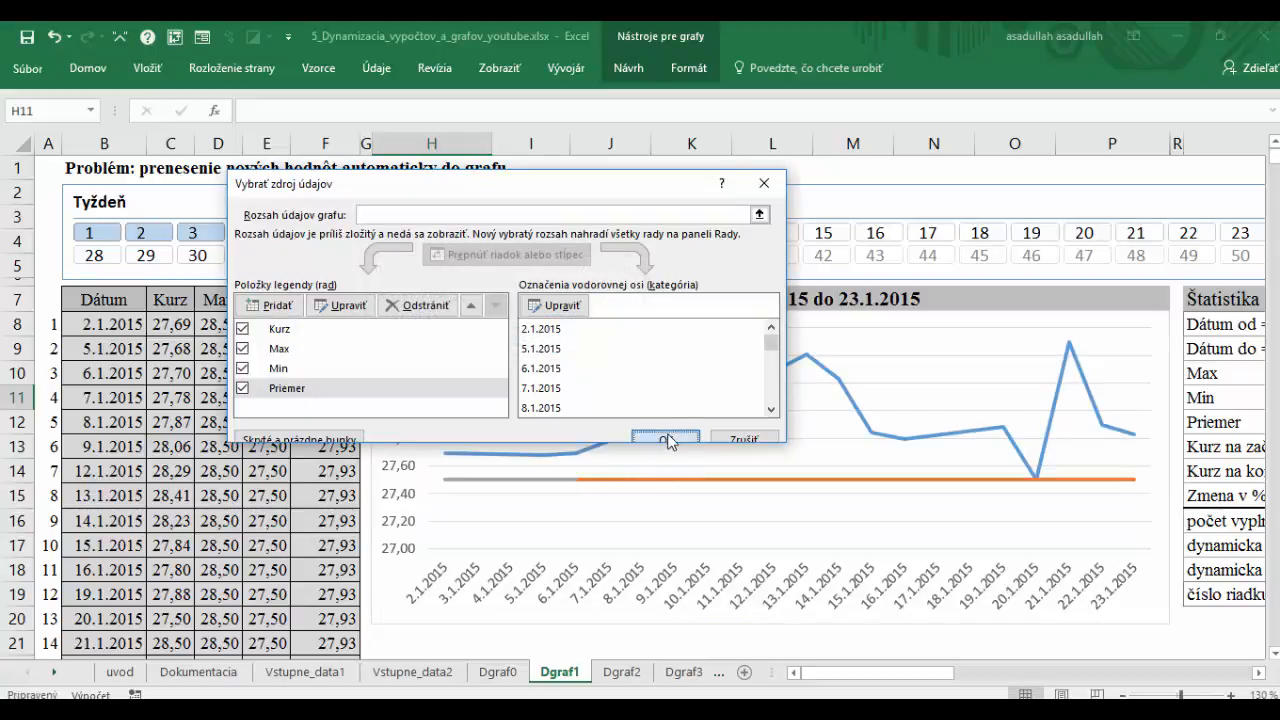
Step: Apply the chart's data source changes and nudge the chart slightly down below its title row
click(662, 438)
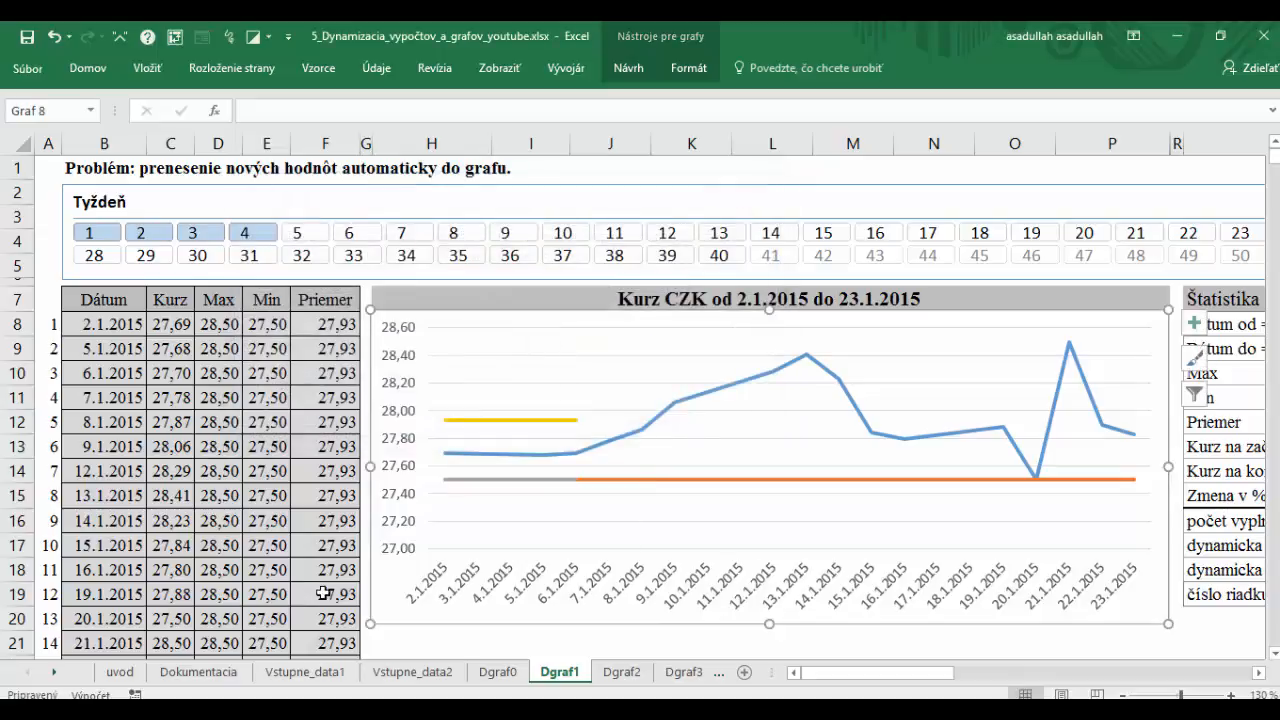
click(440, 316)
click(440, 324)
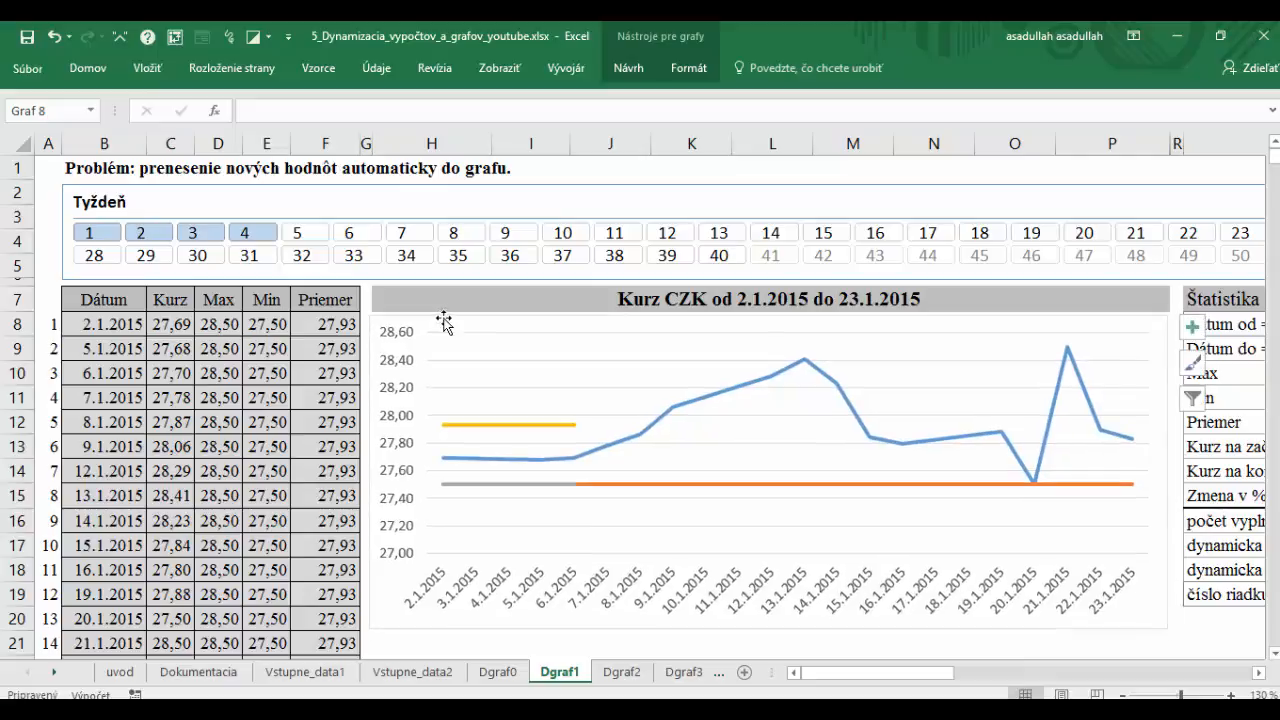
Step: Reopen the chart's data source and review the name and values range of the Max series
right_click(547, 325)
click(594, 500)
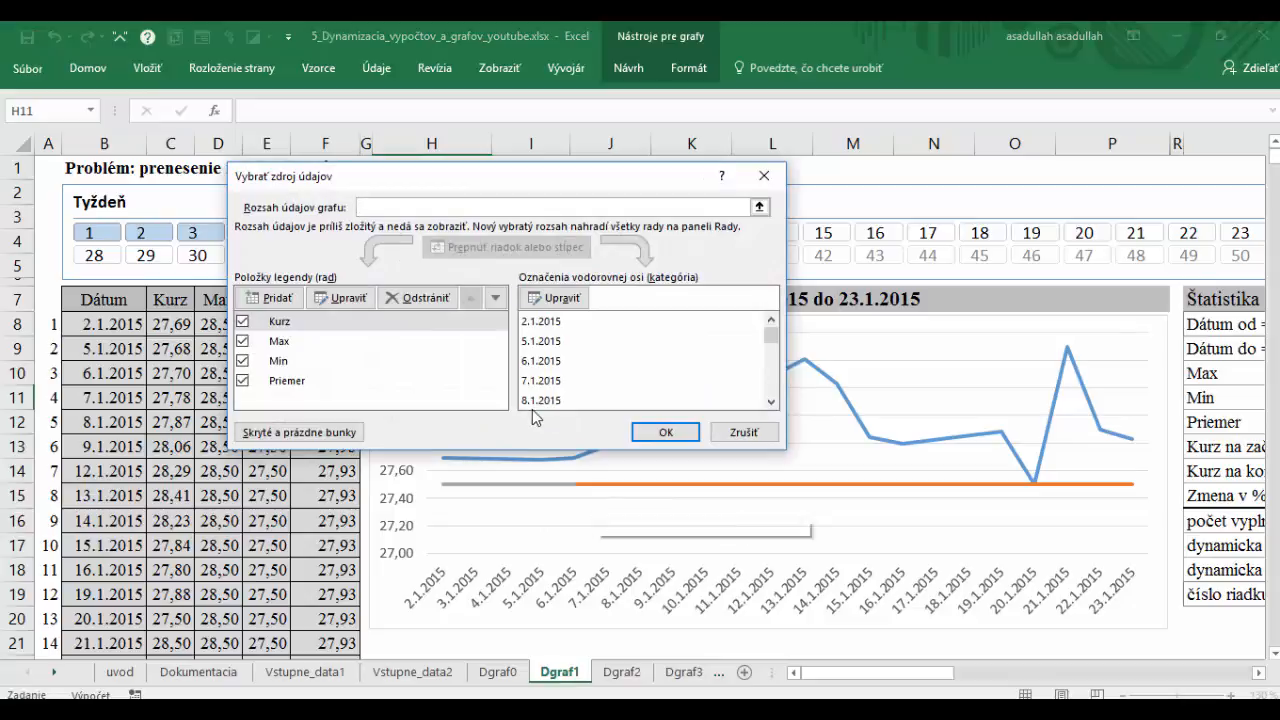
drag(420, 177, 514, 225)
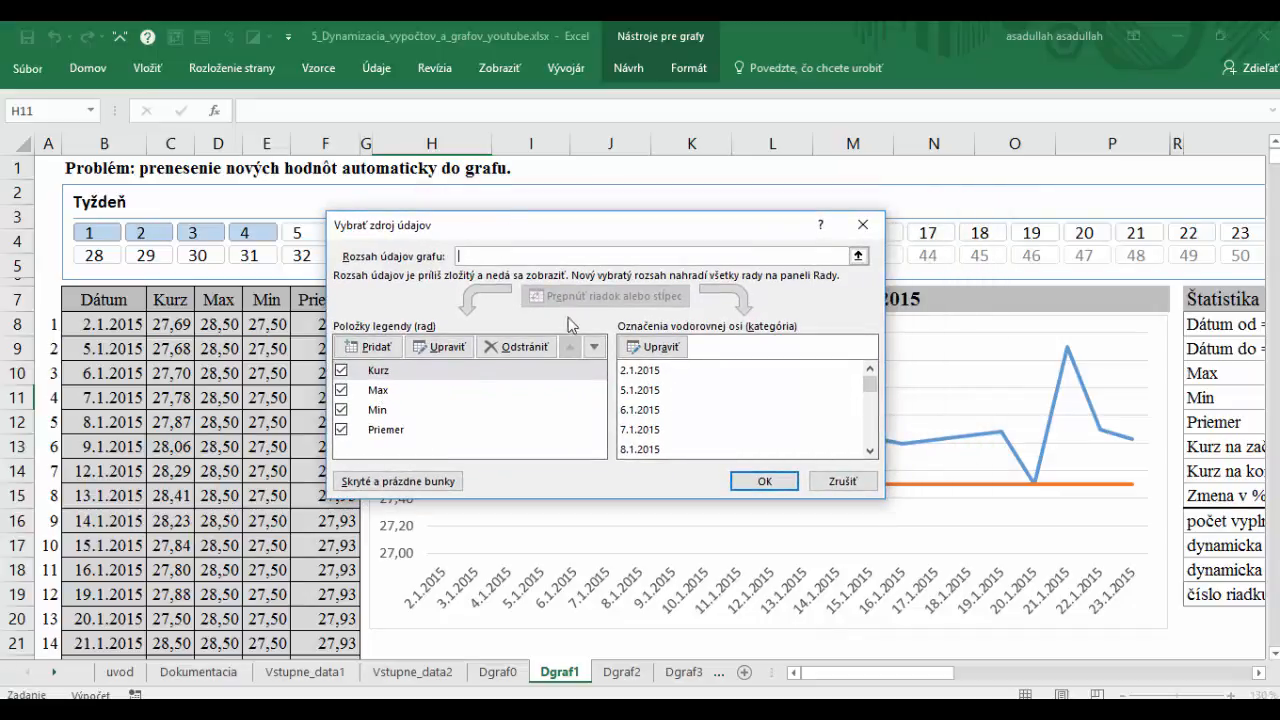
click(381, 397)
click(459, 348)
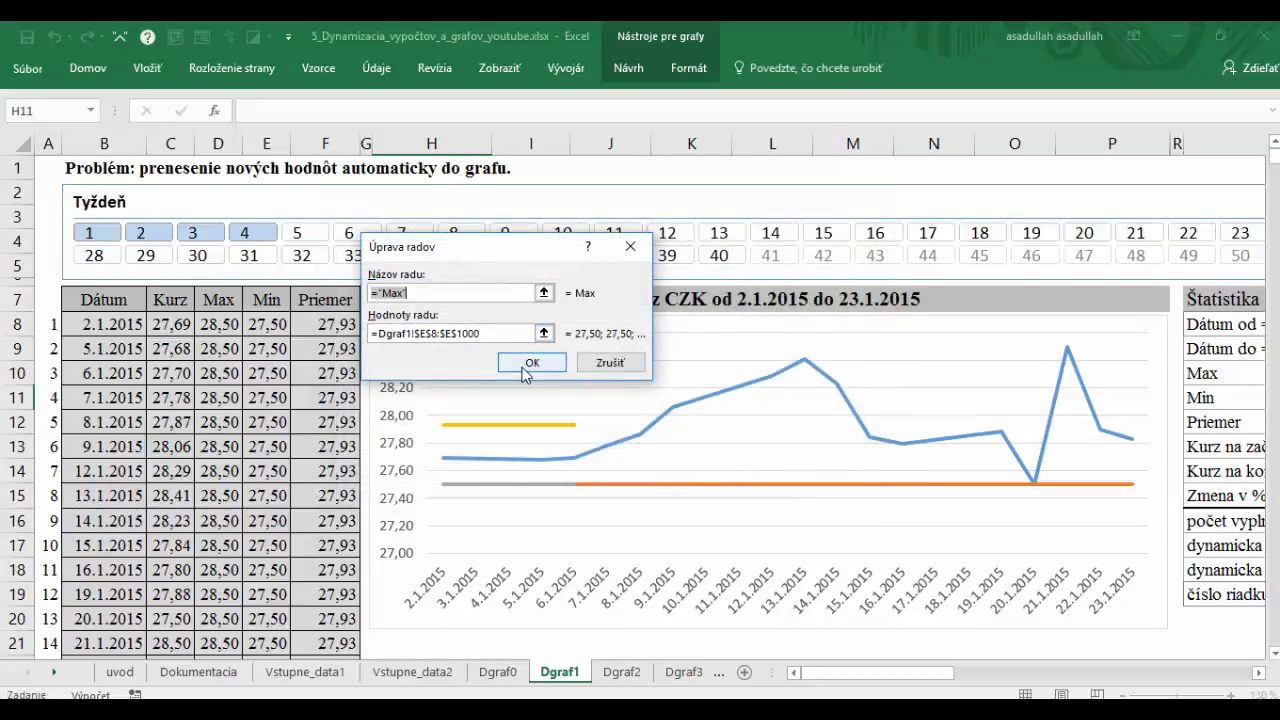
click(530, 364)
Step: Set the values range of the Min series to =Dgraf1!$E$8:$E$1000
click(383, 411)
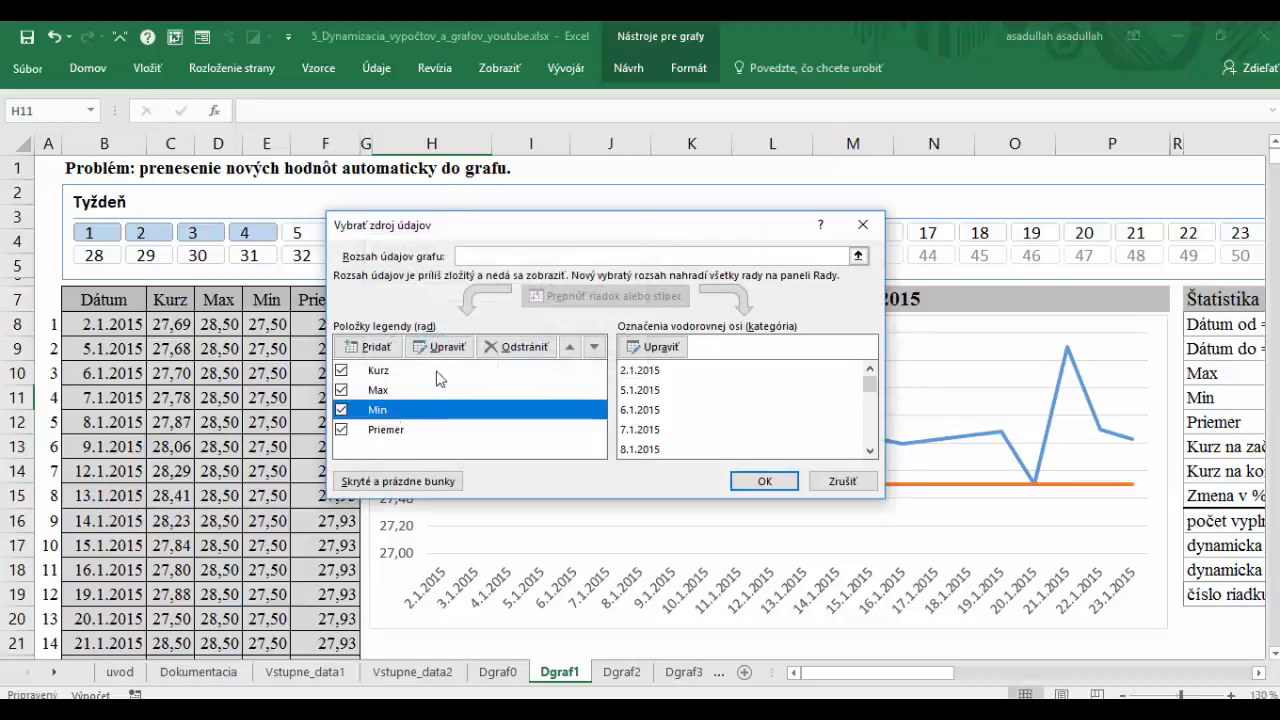
click(445, 347)
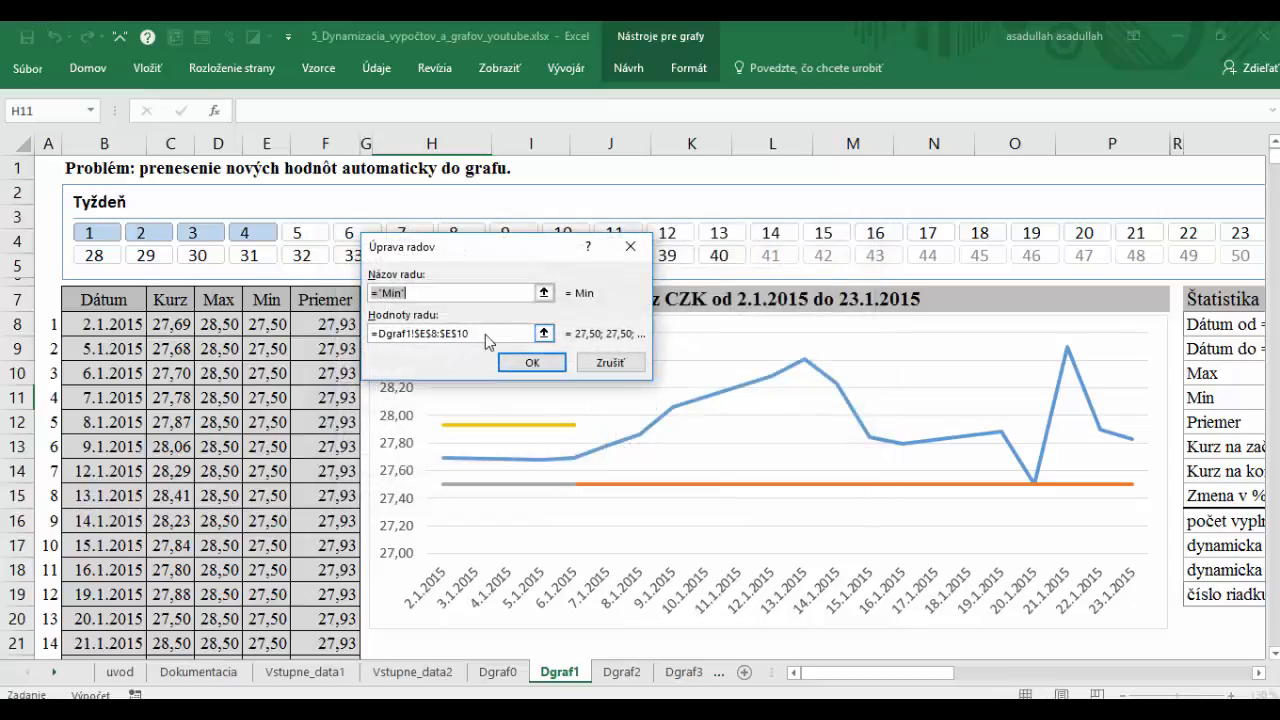
click(485, 334)
text(00)
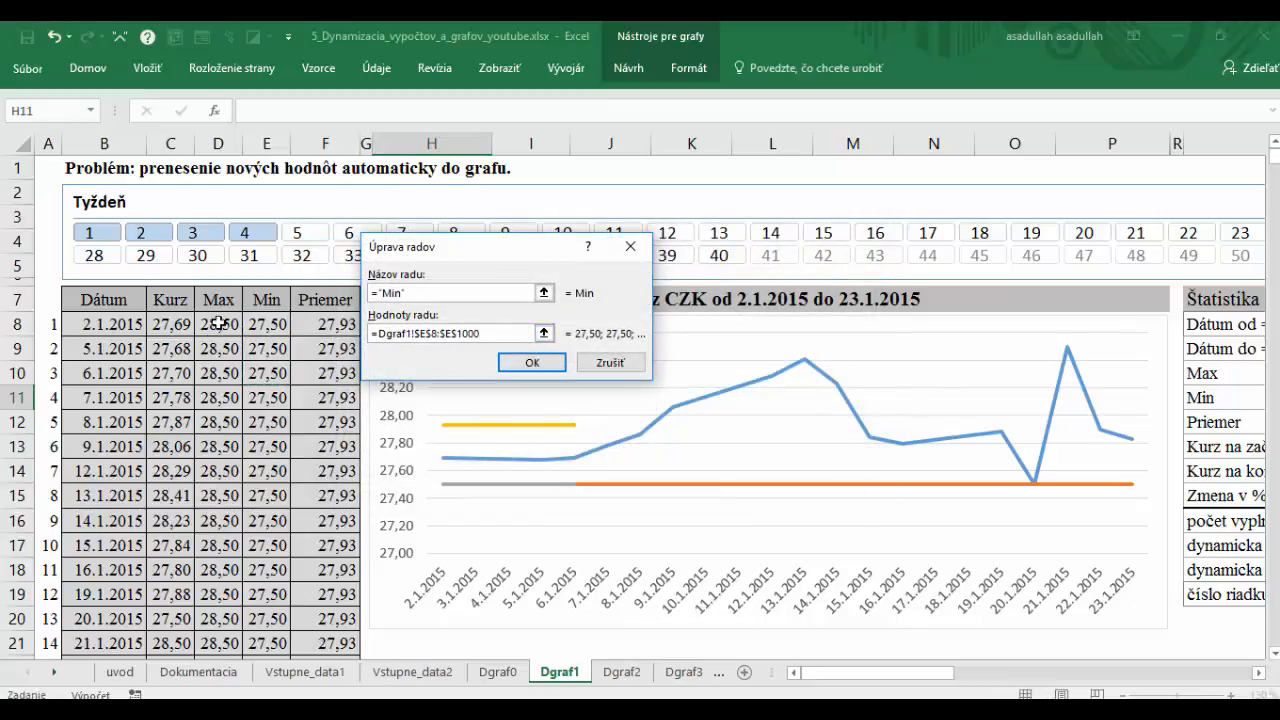
click(530, 364)
Step: Set the values range of the Priemer series to =Dgraf1!$F$8:$F$1000 and apply the chart's data source
click(385, 430)
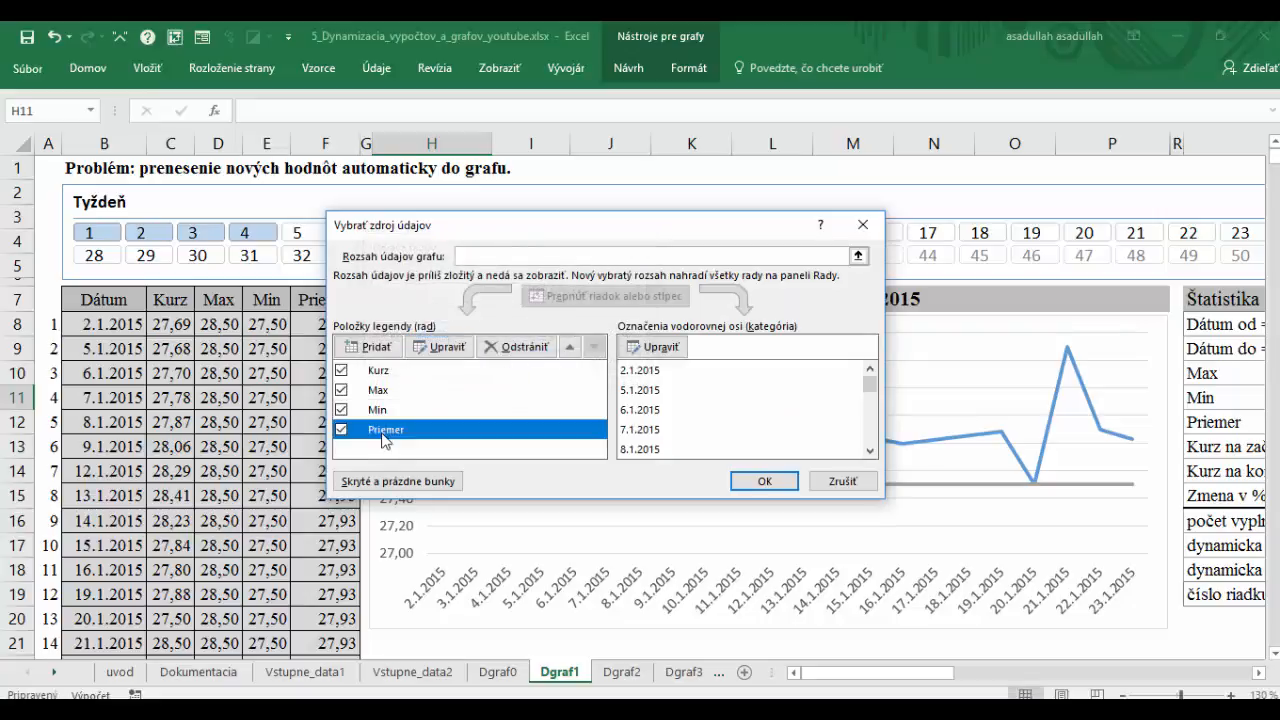
click(445, 350)
click(478, 333)
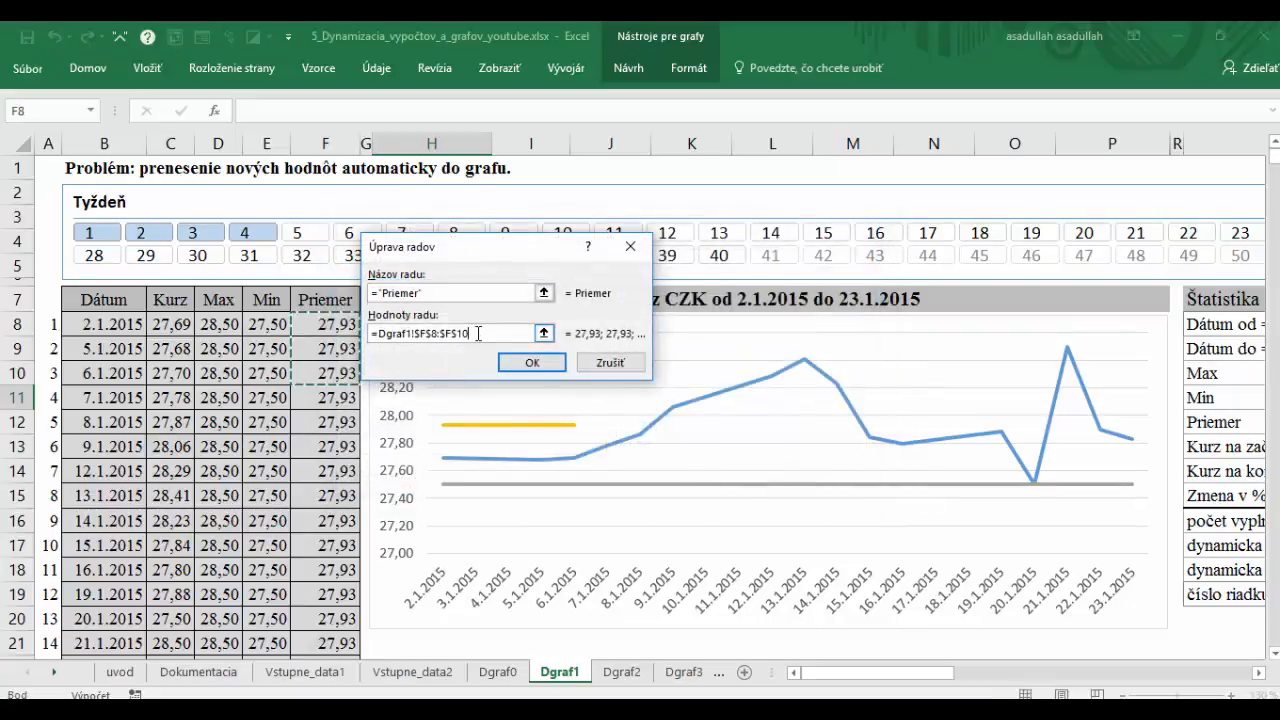
text(000)
click(438, 292)
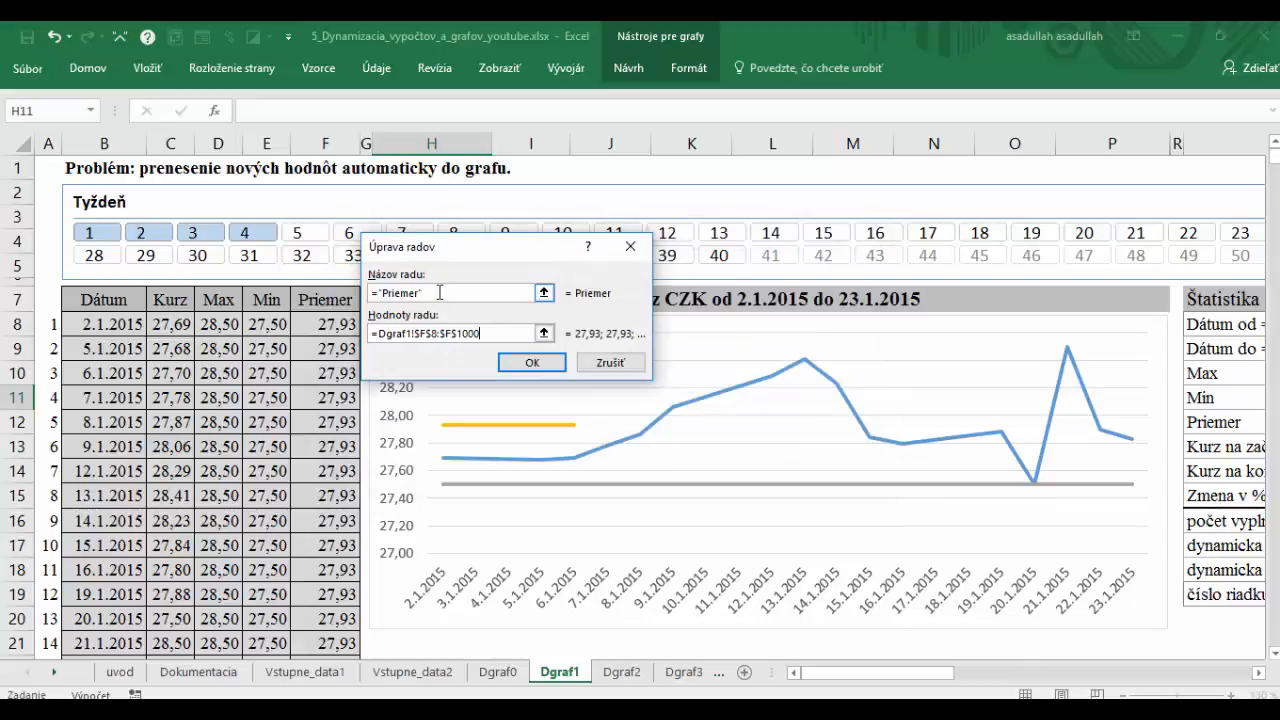
click(532, 363)
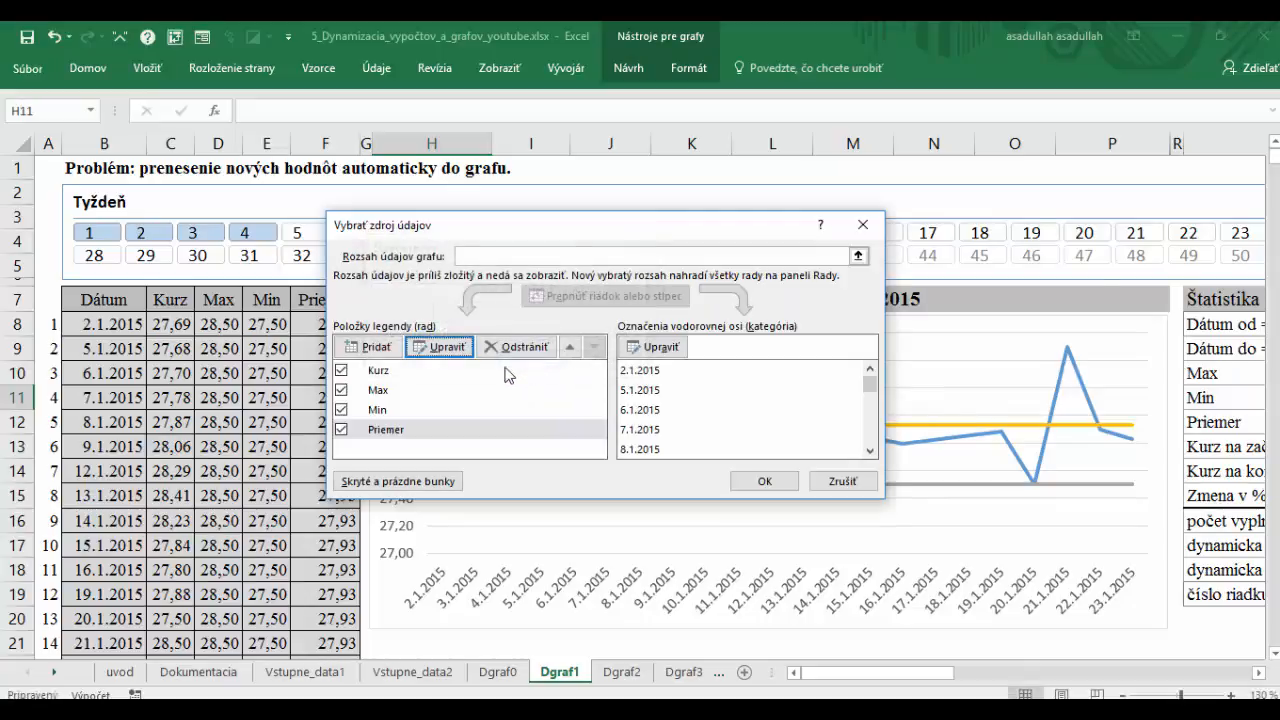
click(765, 480)
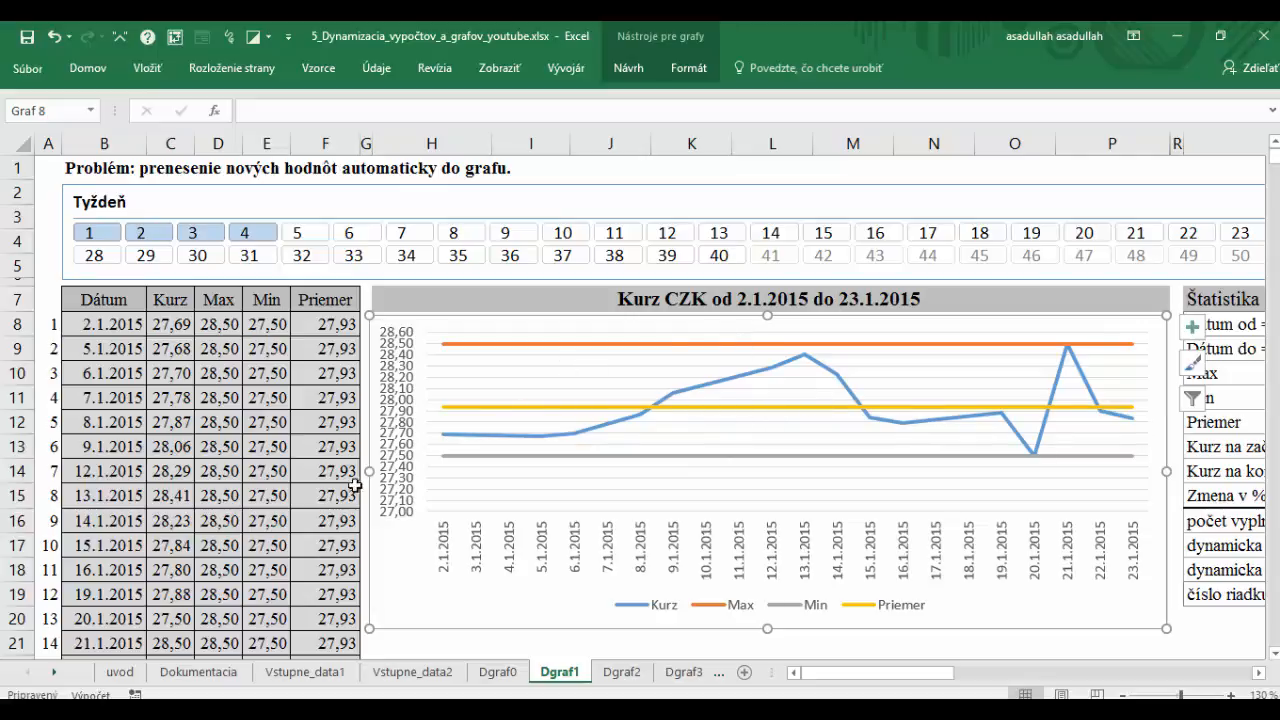
Step: Reset the major unit of the chart's vertical axis to automatic
double_click(390, 492)
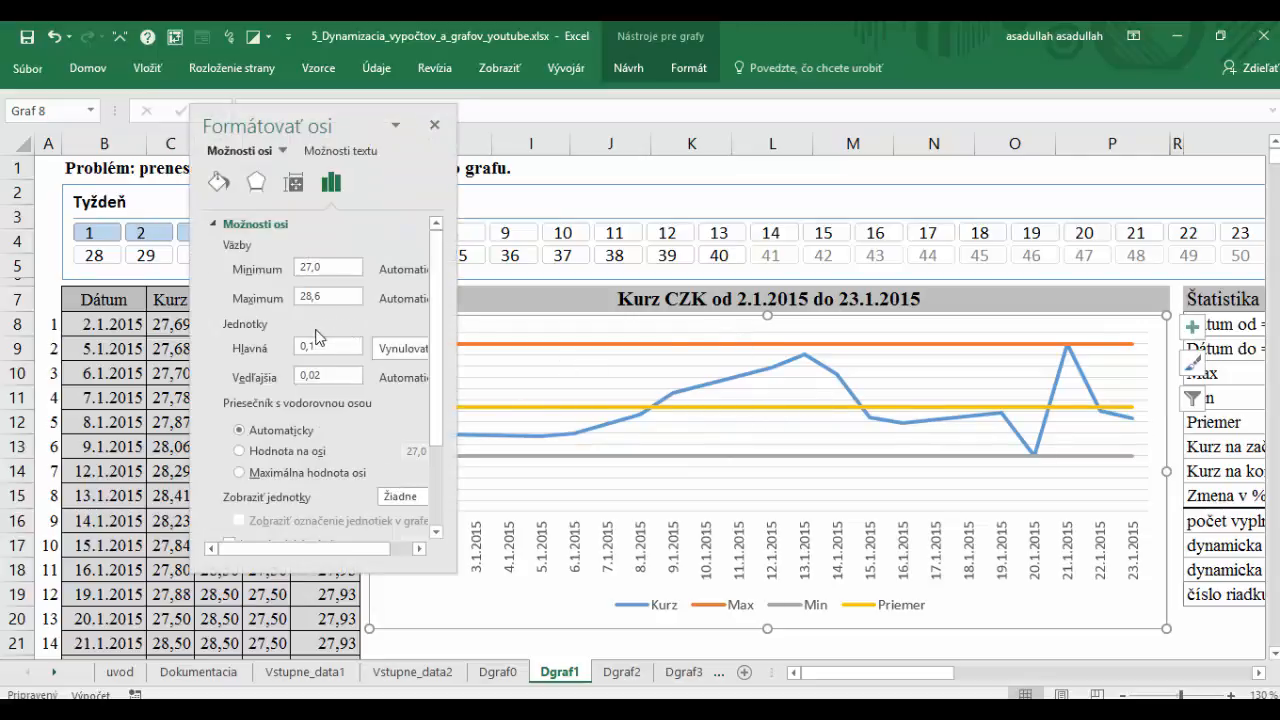
key(Escape)
Step: Remove week 4 from the Tyždeň slicer selection, check the table's last date against the chart, and add week 4 back
ctrl+click(259, 243)
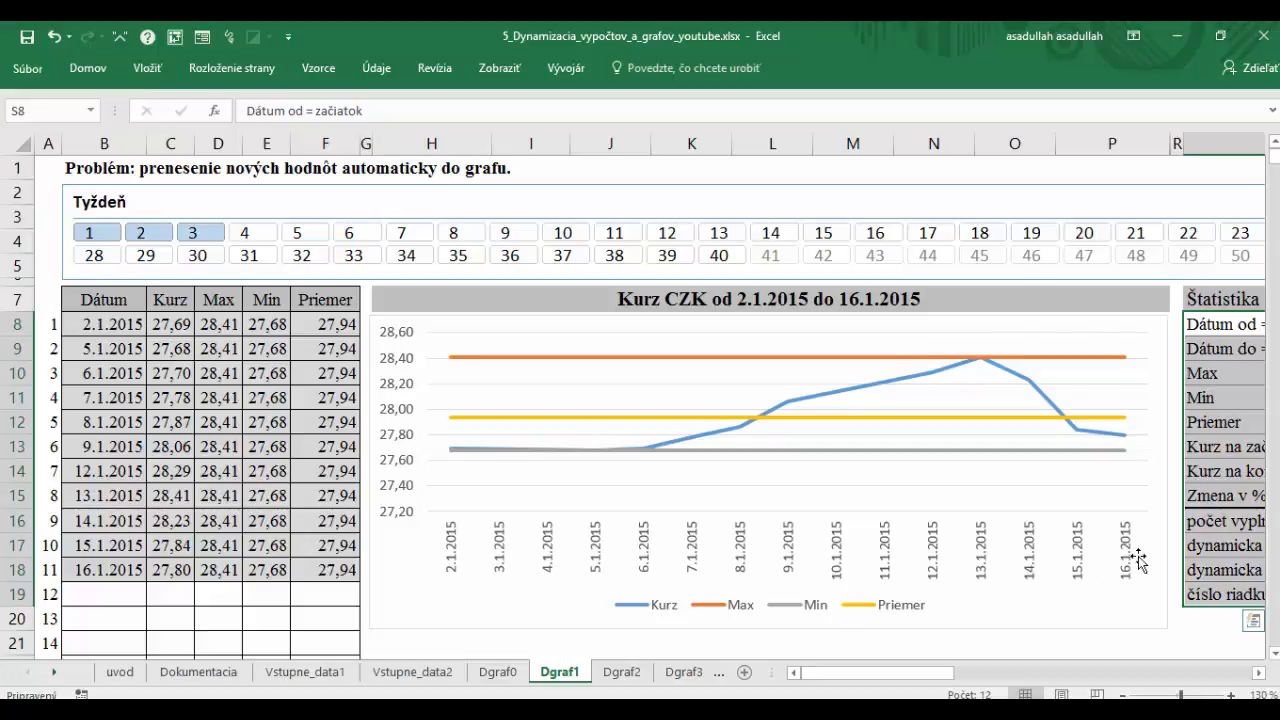
click(103, 578)
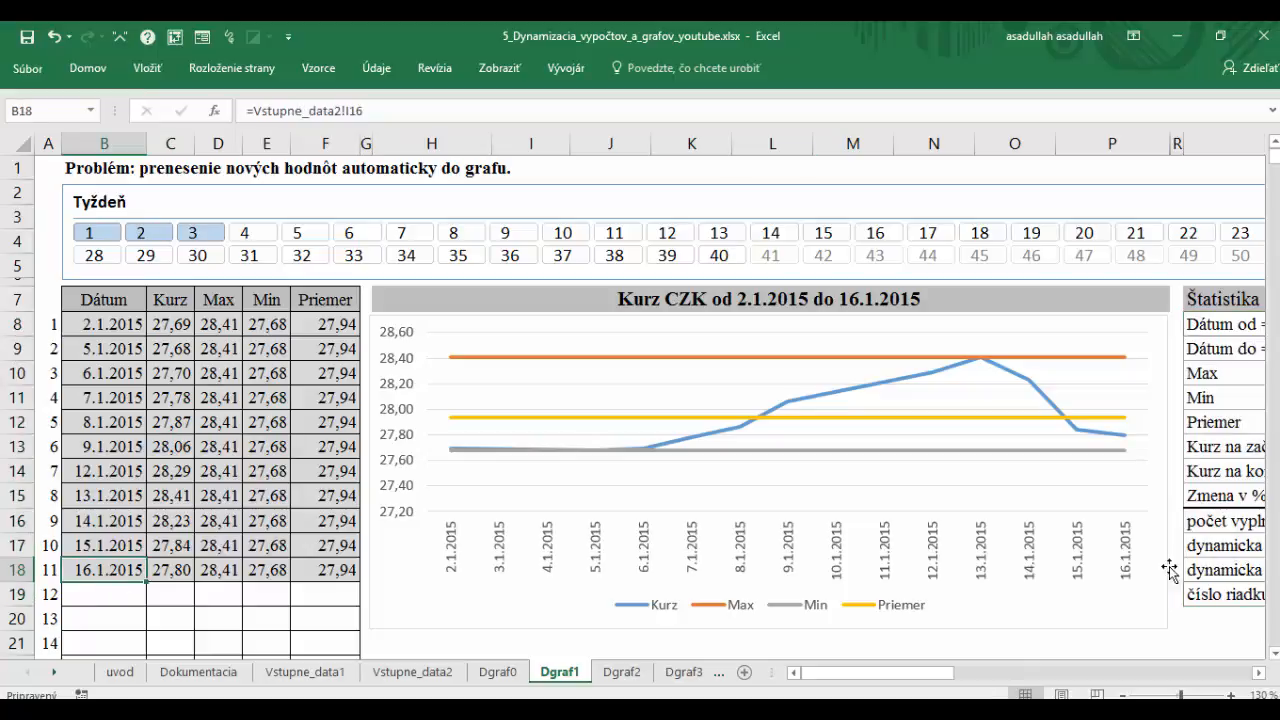
ctrl+click(255, 238)
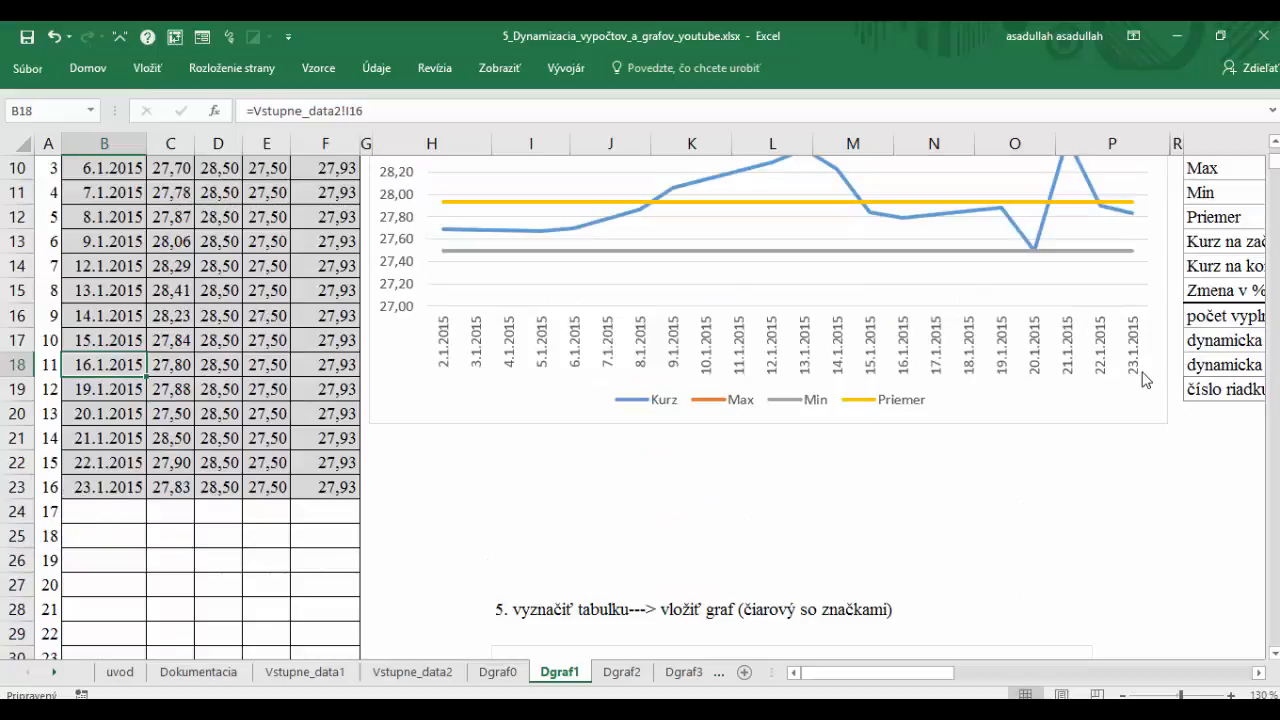
scroll(305, 298, up, 2)
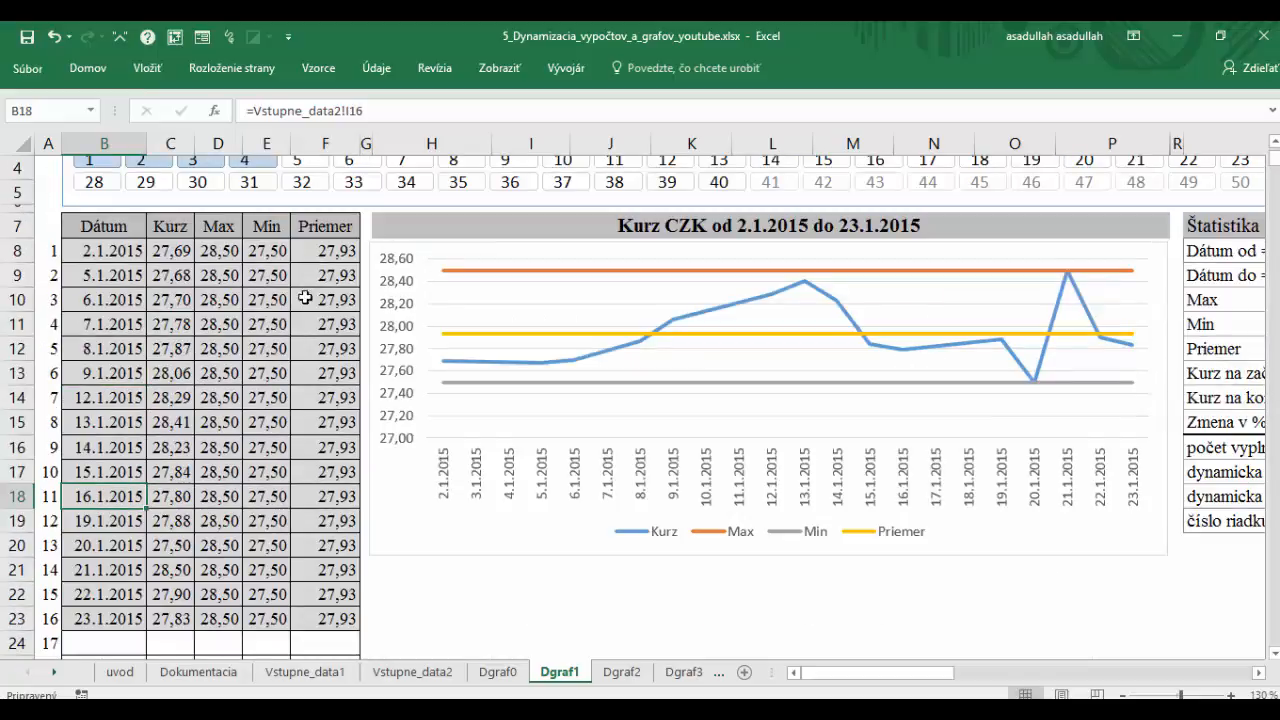
scroll(295, 230, up, 1)
Step: Add week 5 to the Tyždeň slicer selection and check the table's last rows against the chart
click(305, 240)
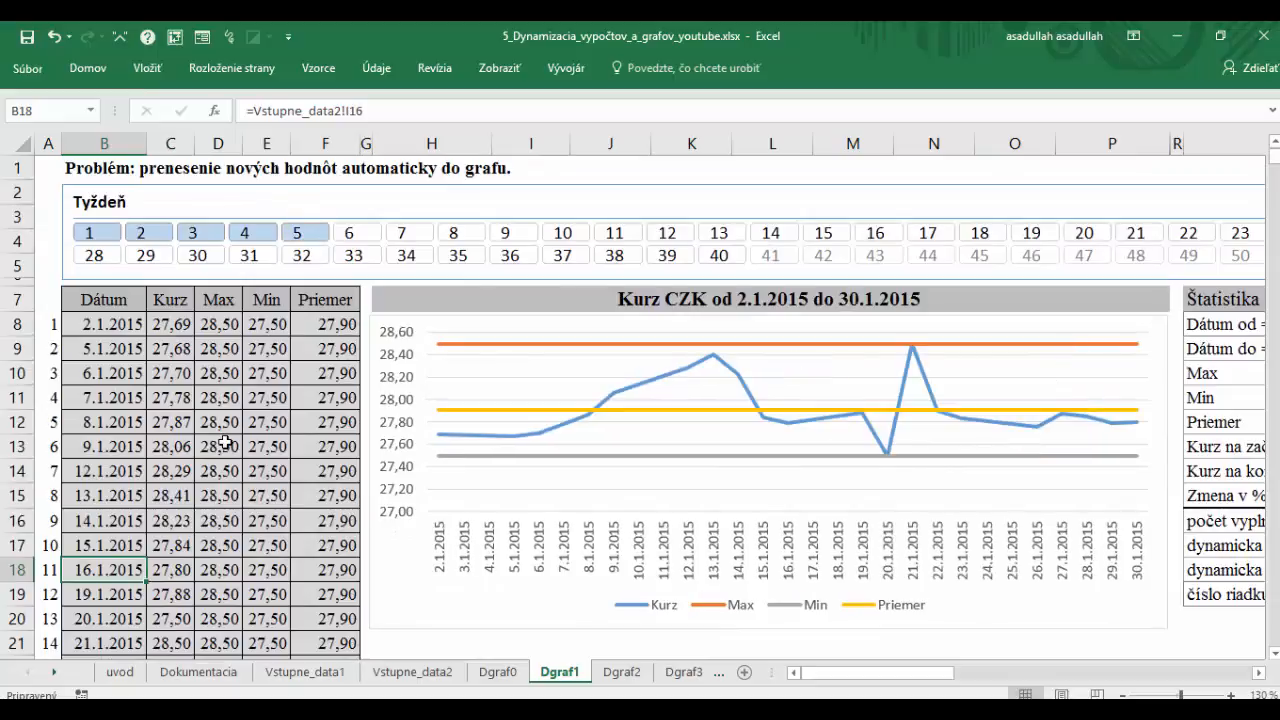
scroll(225, 440, down, 3)
scroll(225, 440, down, 1)
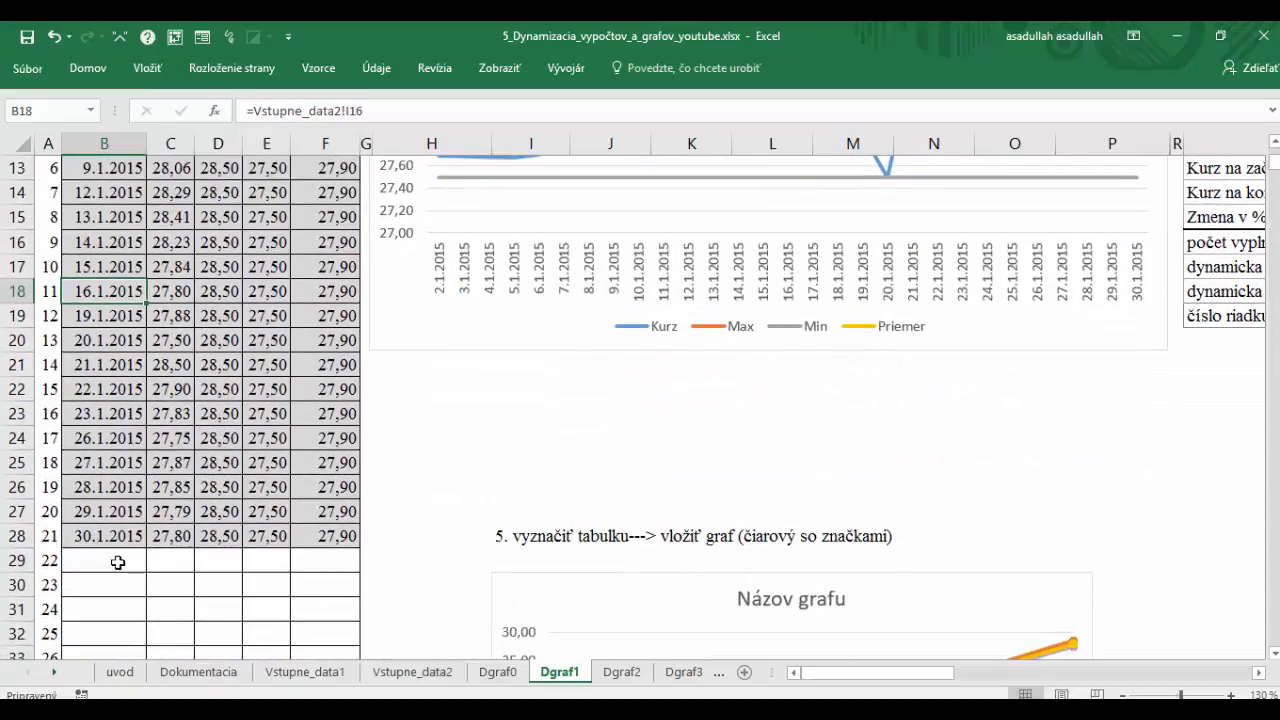
scroll(955, 262, up, 3)
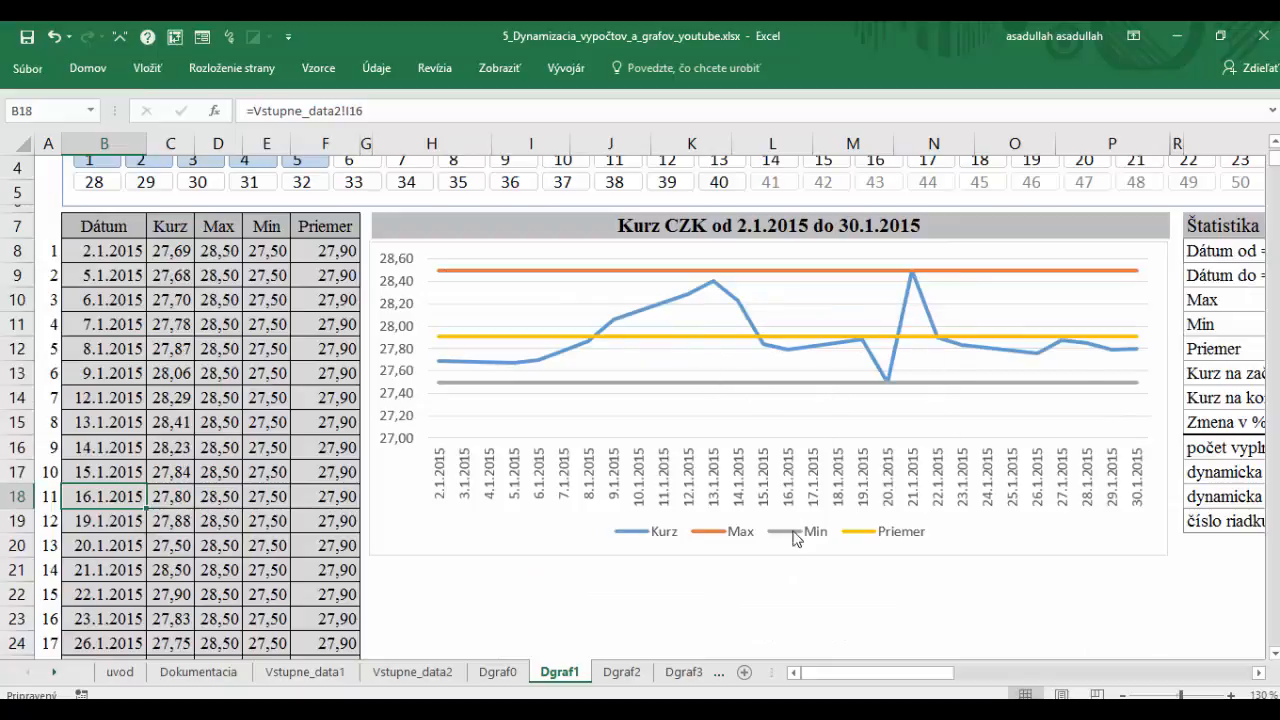
scroll(794, 534, up, 1)
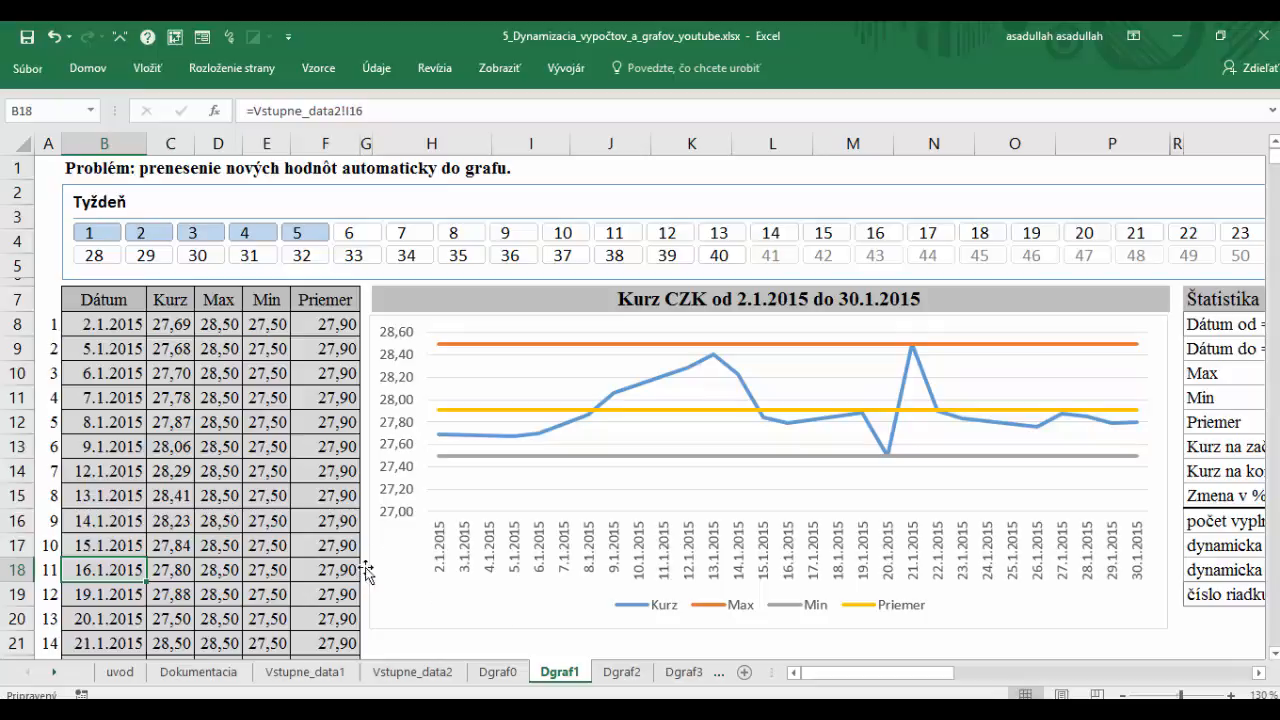
Step: Start the chart's vertical axis at 27,40 and extend the Tyždeň slicer selection through week 12
click(393, 497)
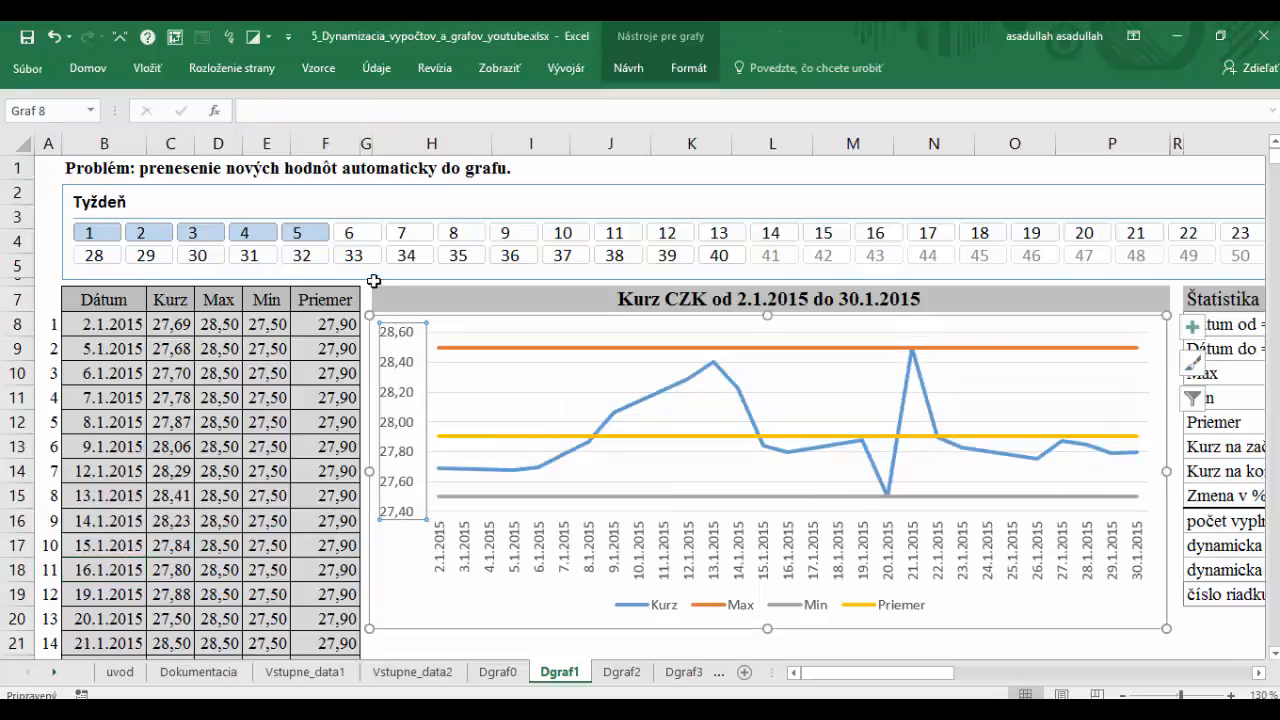
click(350, 237)
click(410, 238)
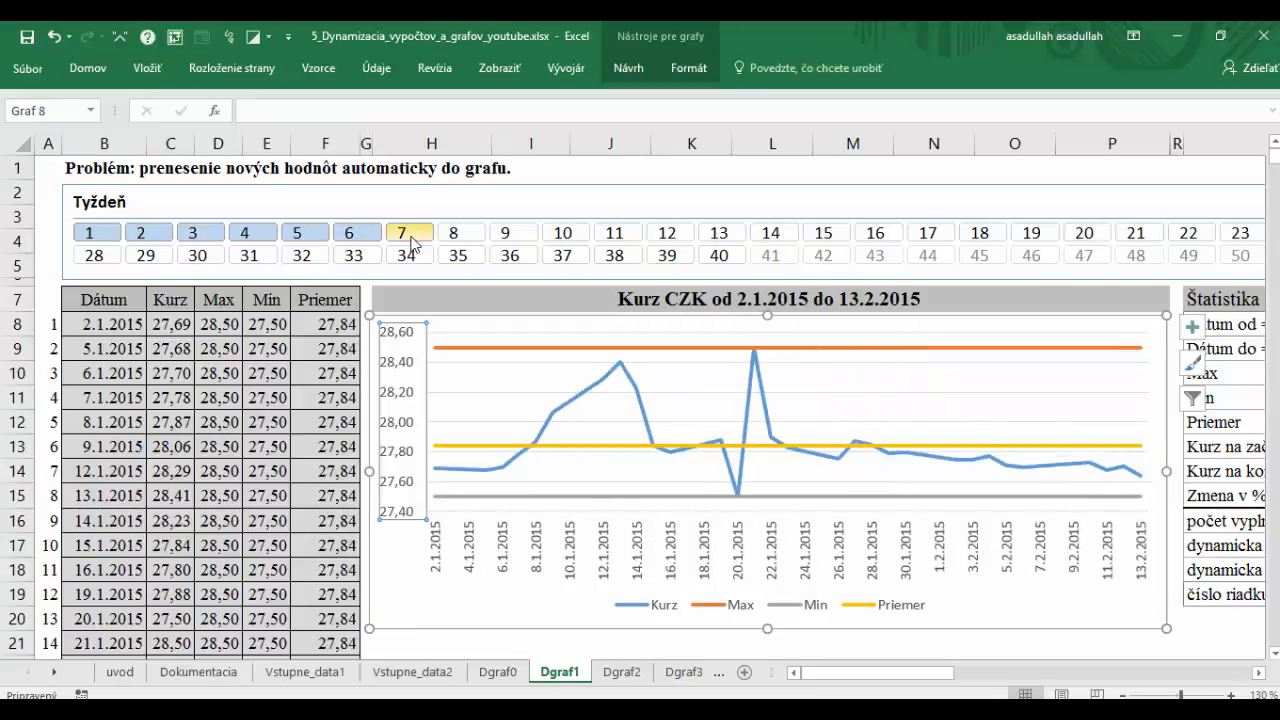
click(453, 240)
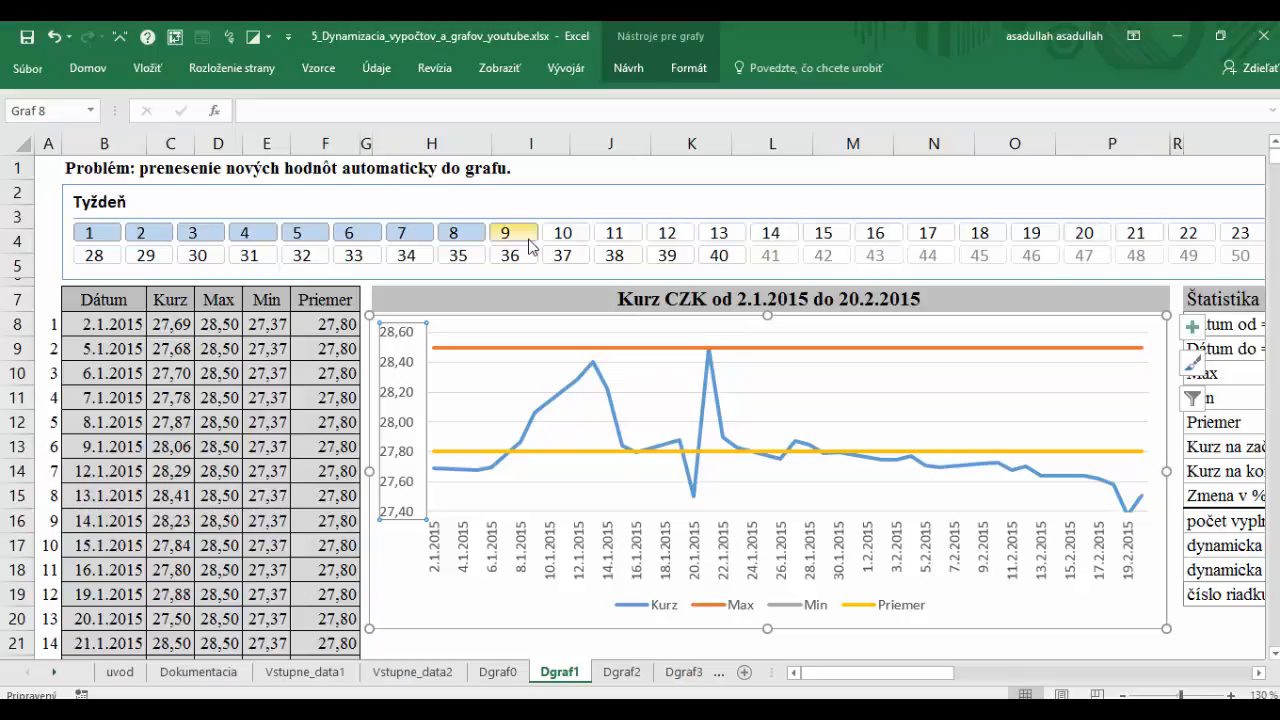
shift+click(686, 236)
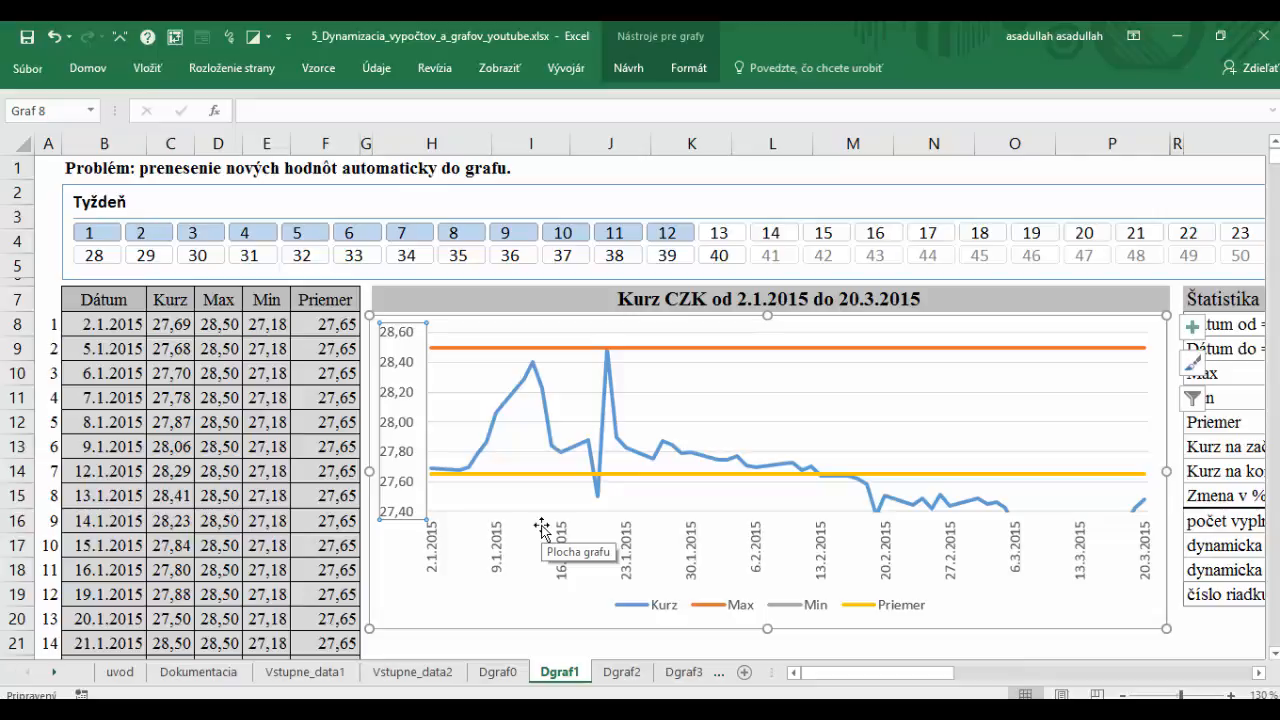
Step: View the Dgraf2 sheet and its yellow tracked-period cell R7, and return to Dgraf1
click(629, 677)
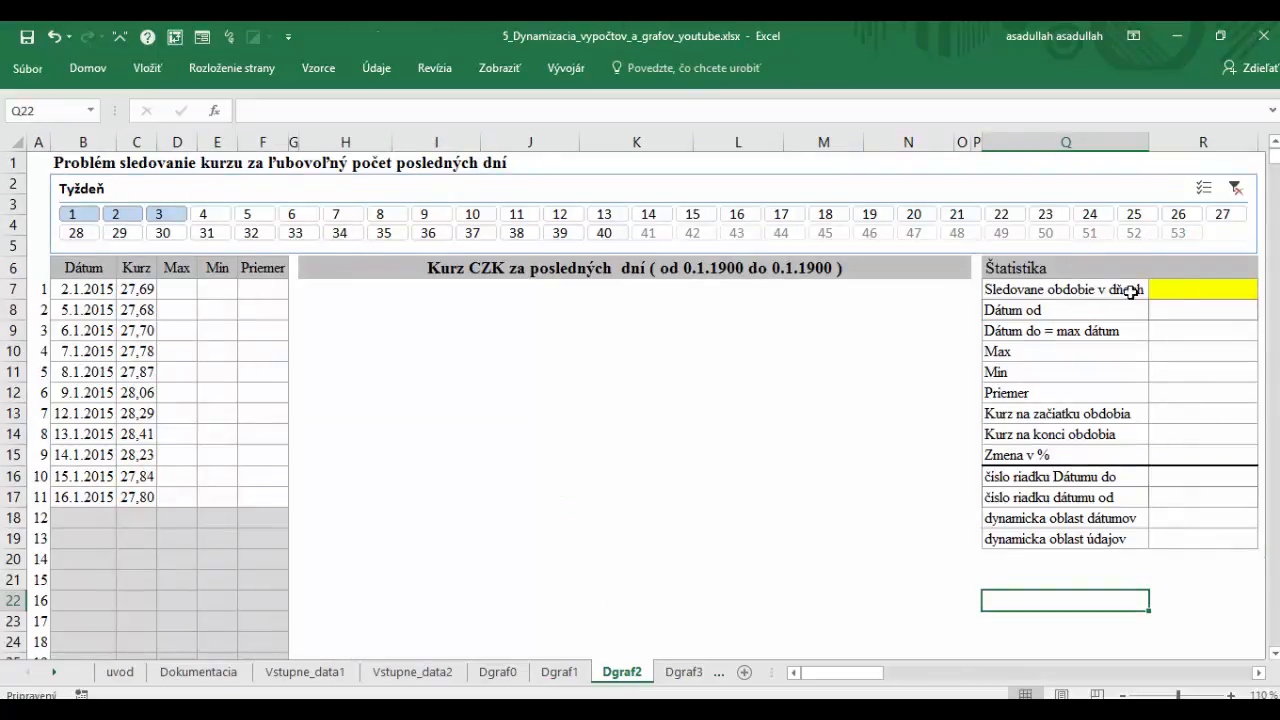
click(1170, 291)
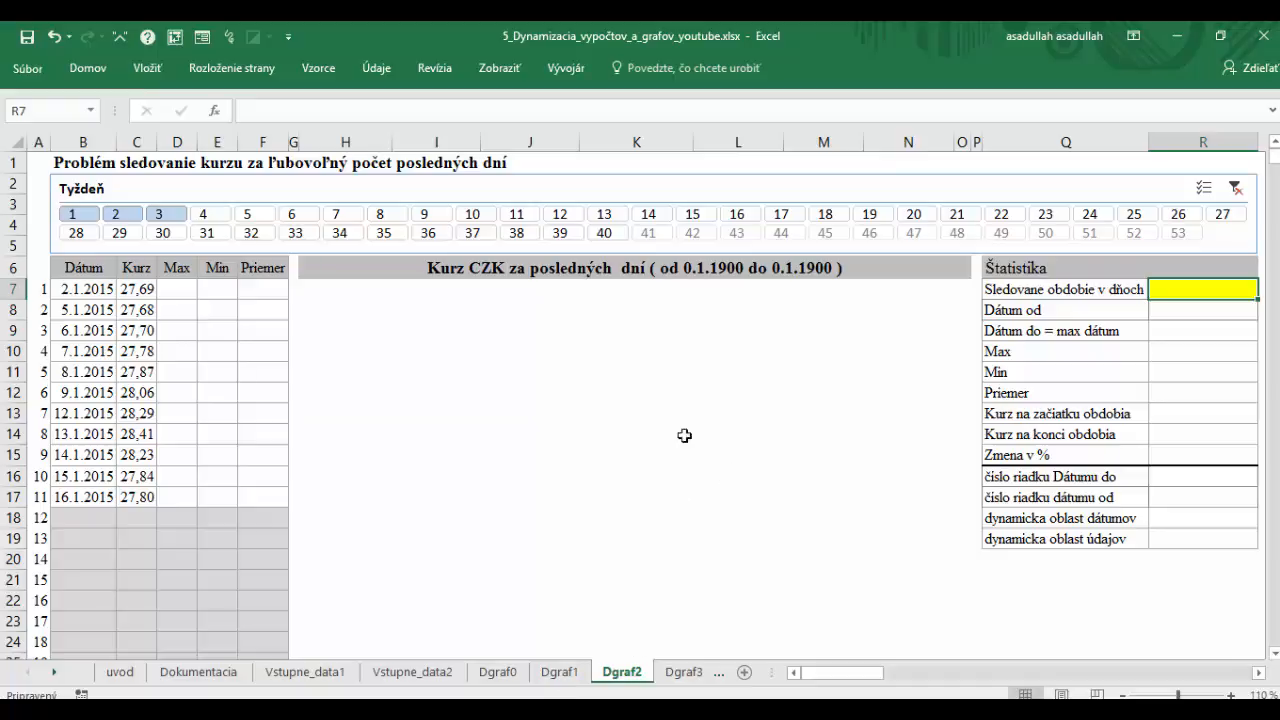
click(560, 674)
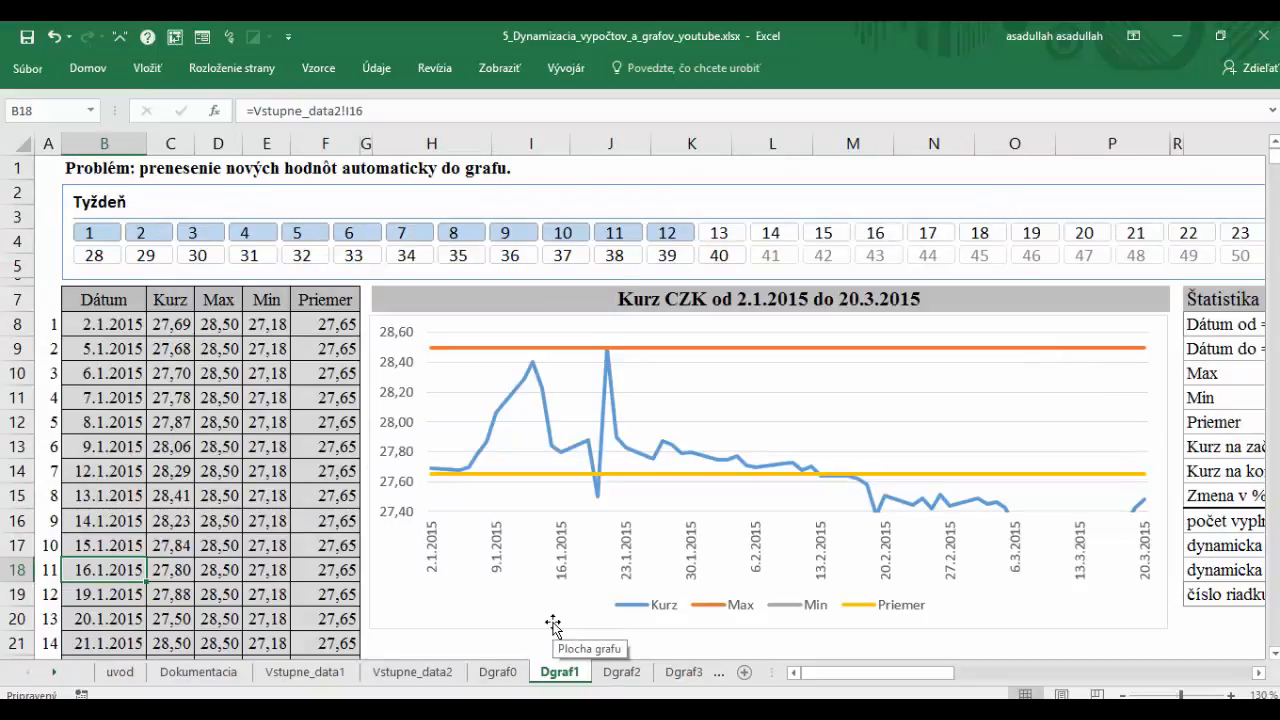